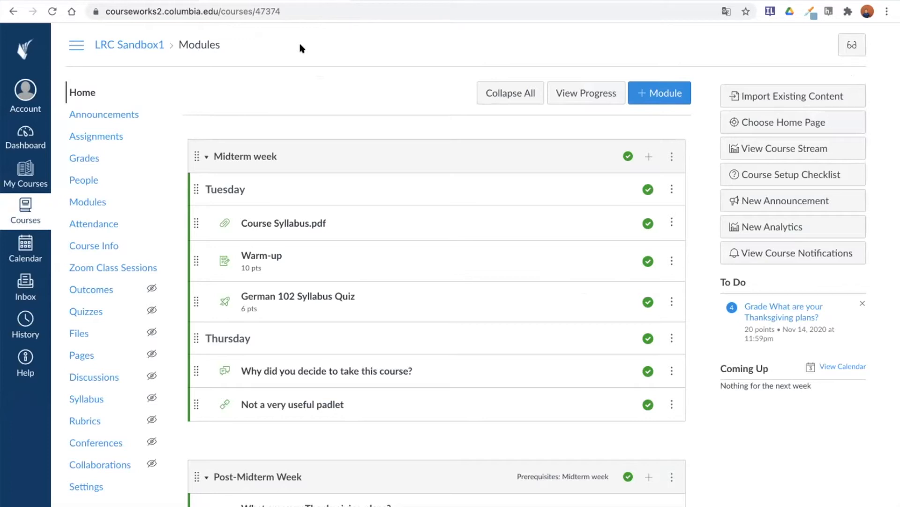
Start a new announcement from the course's announcements page.
click(121, 118)
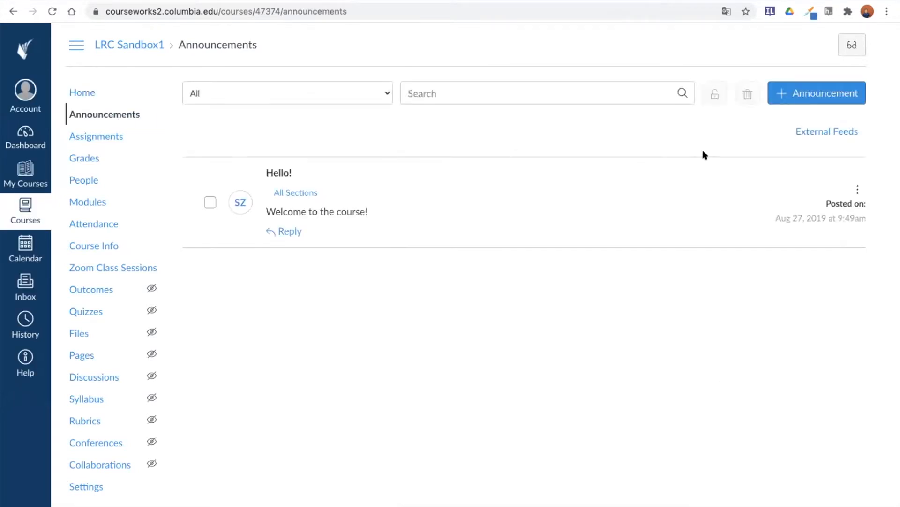
click(817, 102)
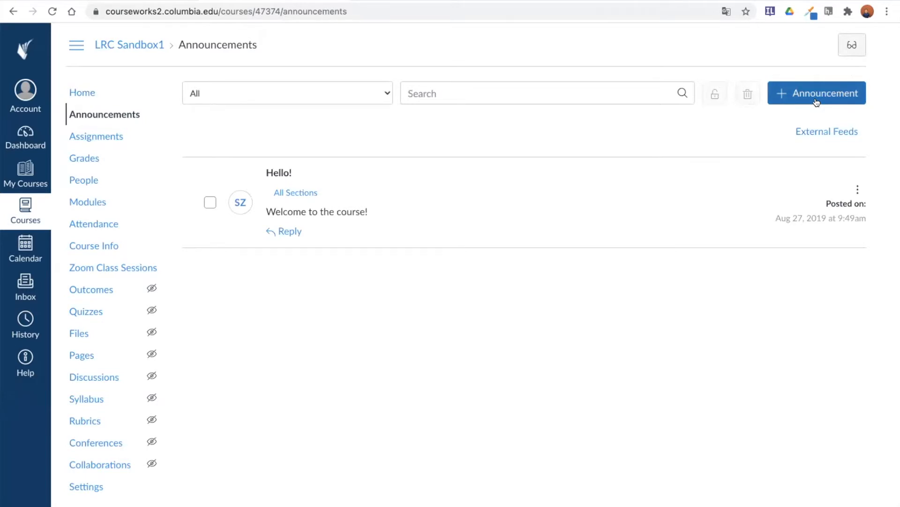
click(816, 102)
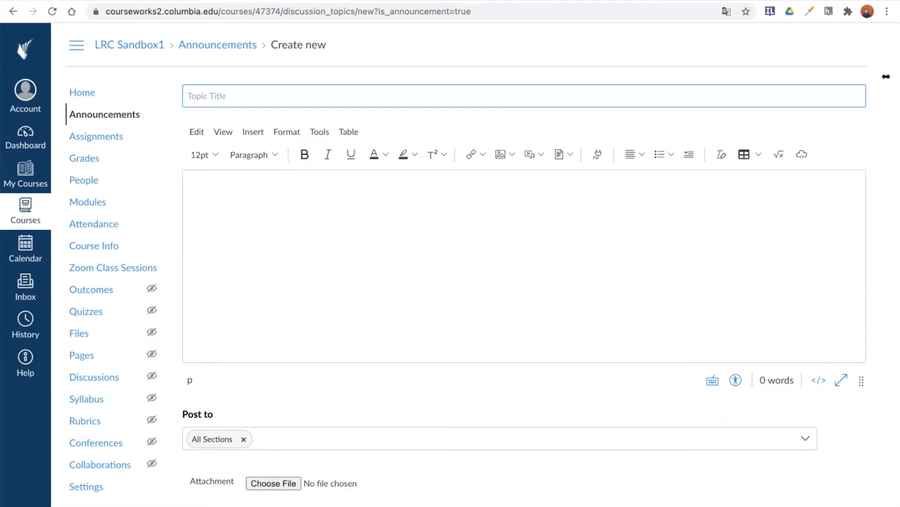
Narrow the browser window to view the editor's collapsed formatting tools, and widen the window back.
drag(886, 76, 847, 77)
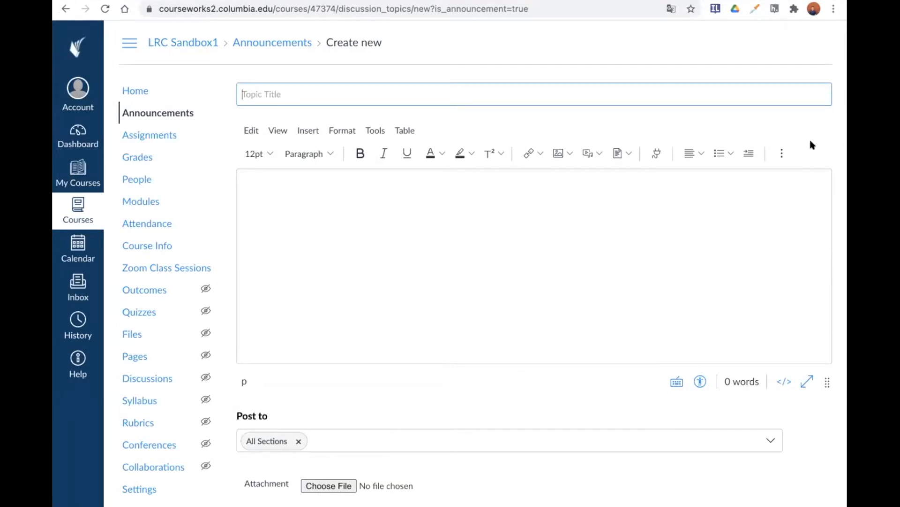
click(781, 156)
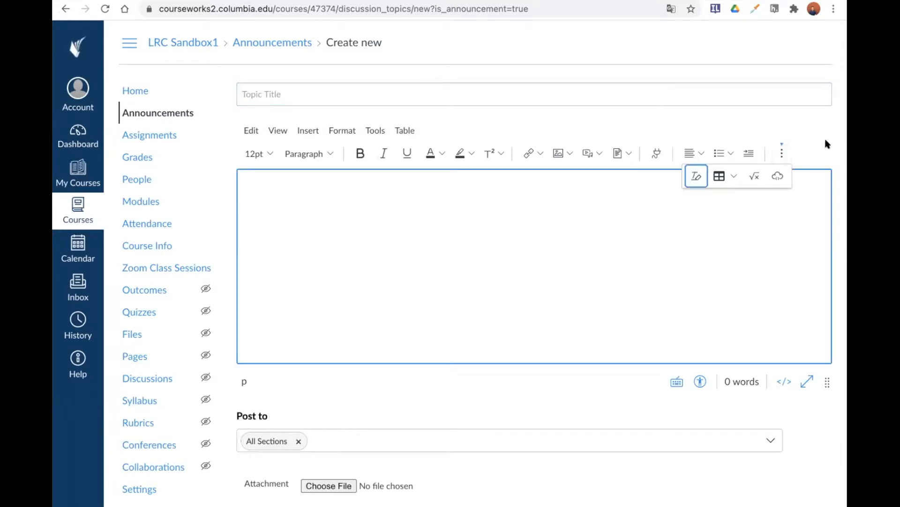
drag(847, 197, 899, 197)
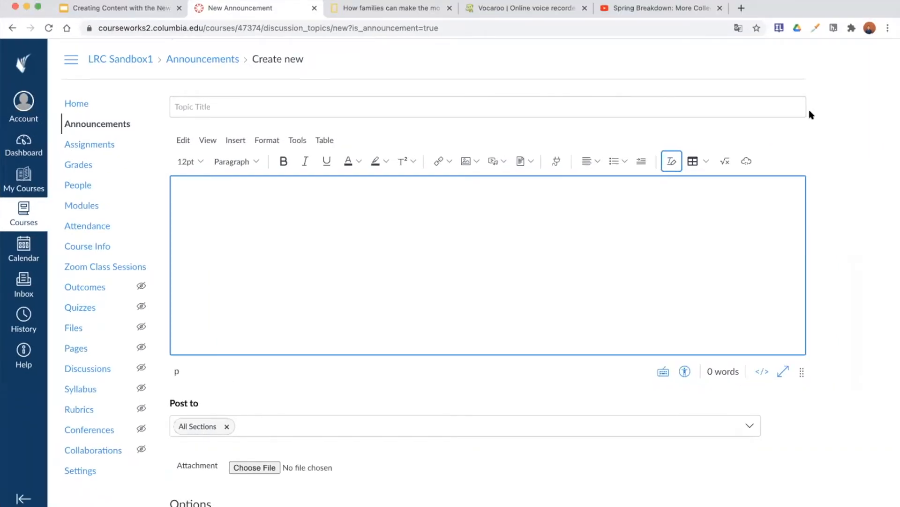
click(860, 140)
Write "Fact: Instructors are more excited about the spring break than students." in the announcement body.
click(318, 195)
text(Fac)
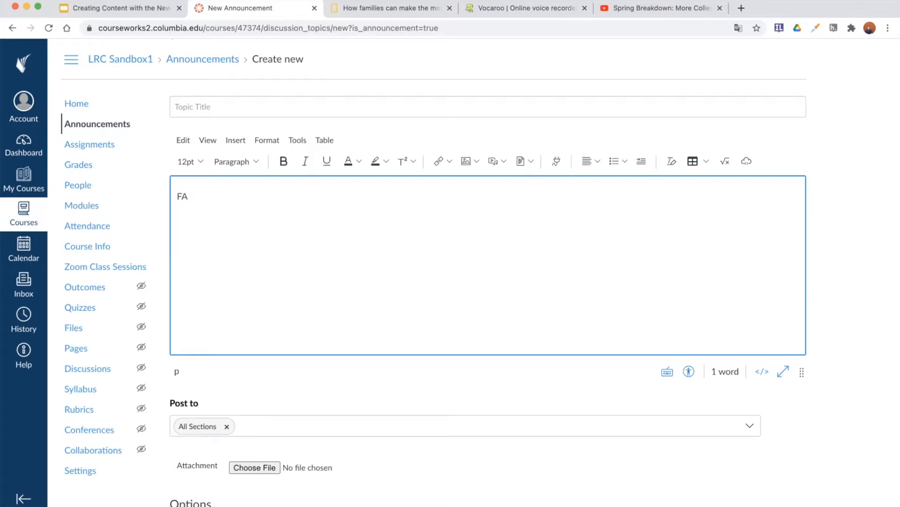
text(t)
text(:  In)
text(structor)
text(s are more ex)
text(cited )
text(at both)
key(BackSpace)
key(BackSpace)
key(BackSpace)
key(BackSpace)
key(BackSpace)
key(BackSpace)
text(bout the )
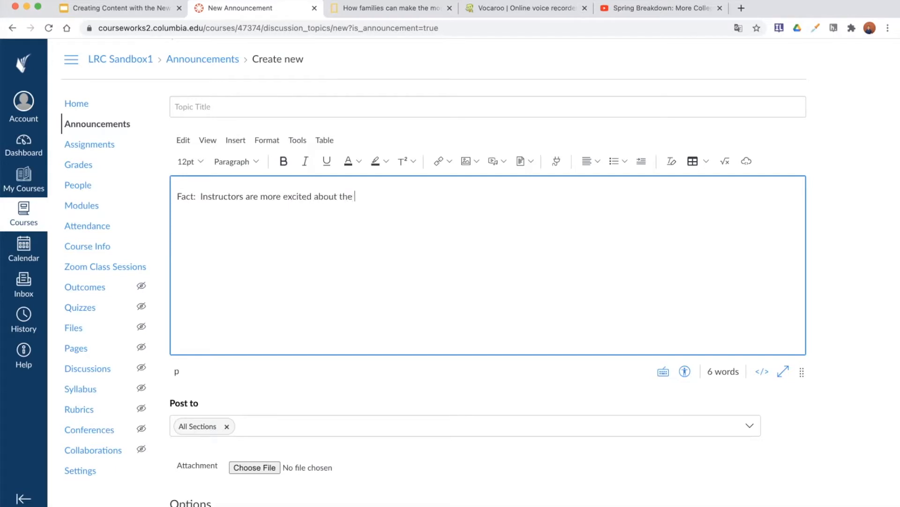
text(spring break than students.)
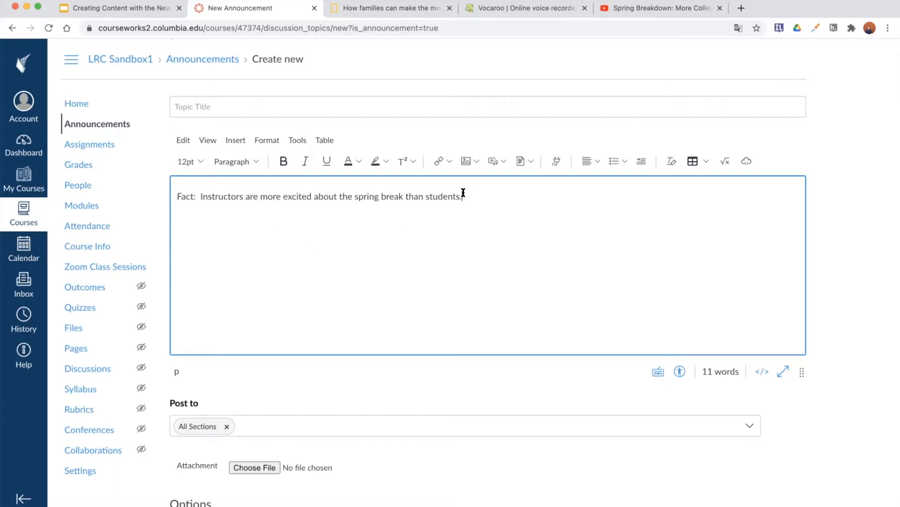
Set the whole sentence's font to Architect's Daughter and its size to 18pt.
drag(460, 194, 172, 198)
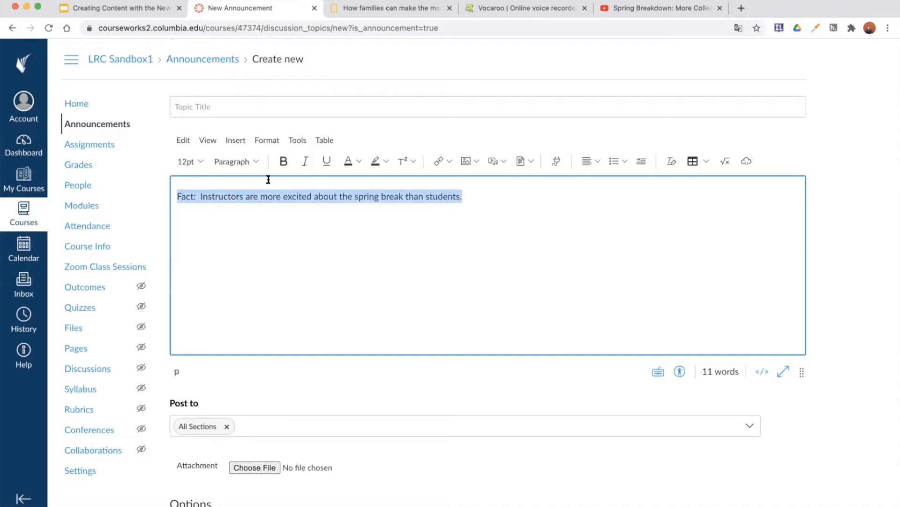
click(275, 144)
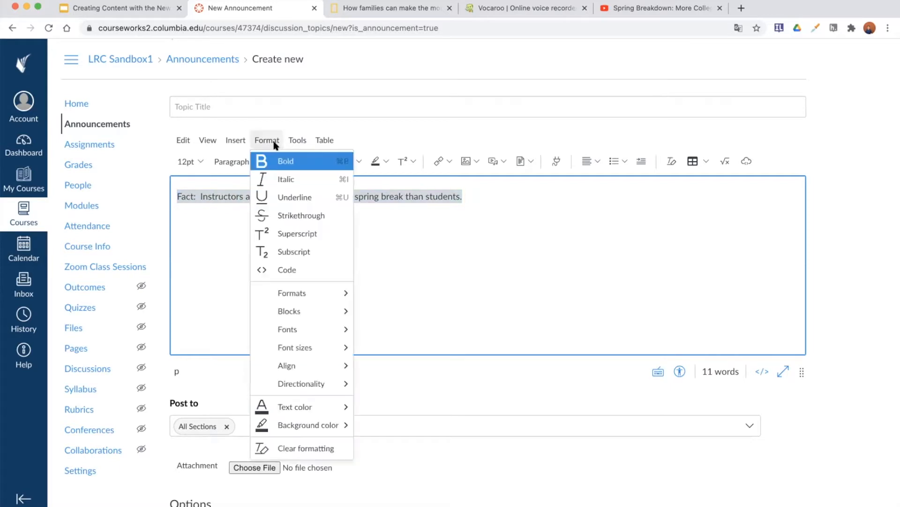
mouse_move(302, 316)
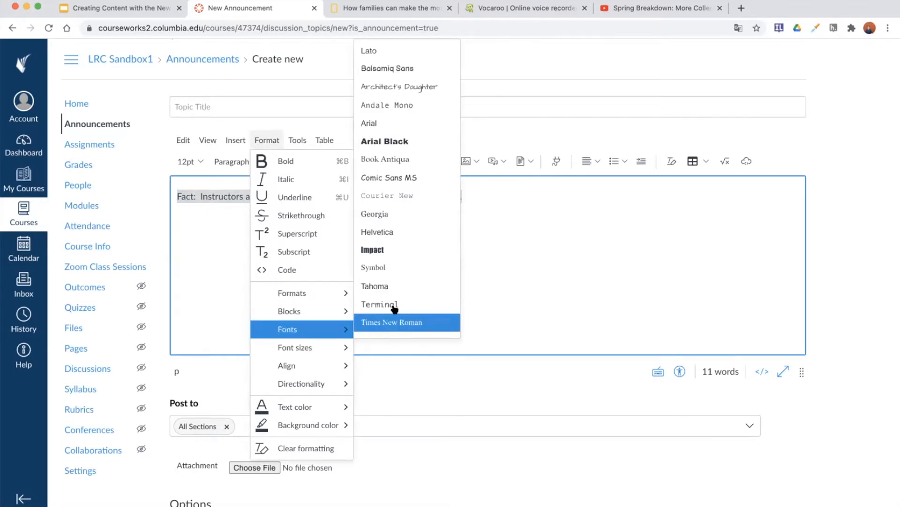
scroll(406, 287, down, 2)
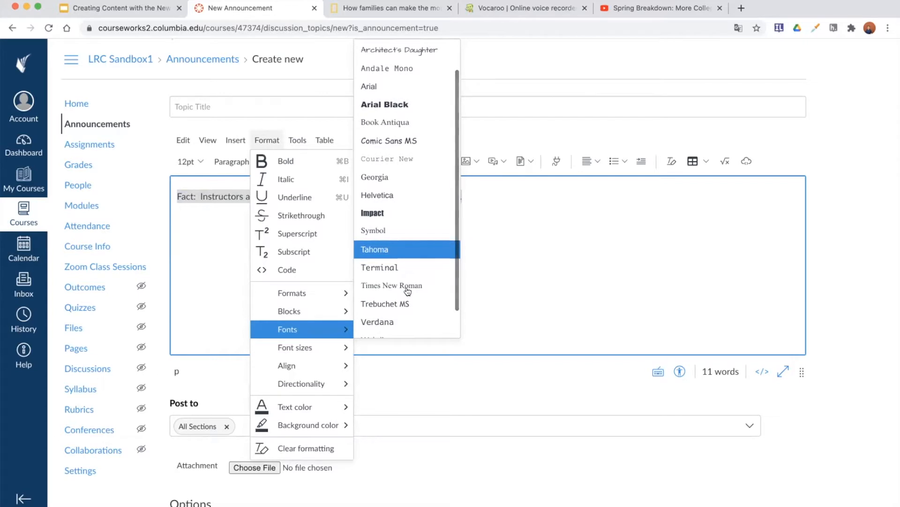
scroll(407, 291, down, 2)
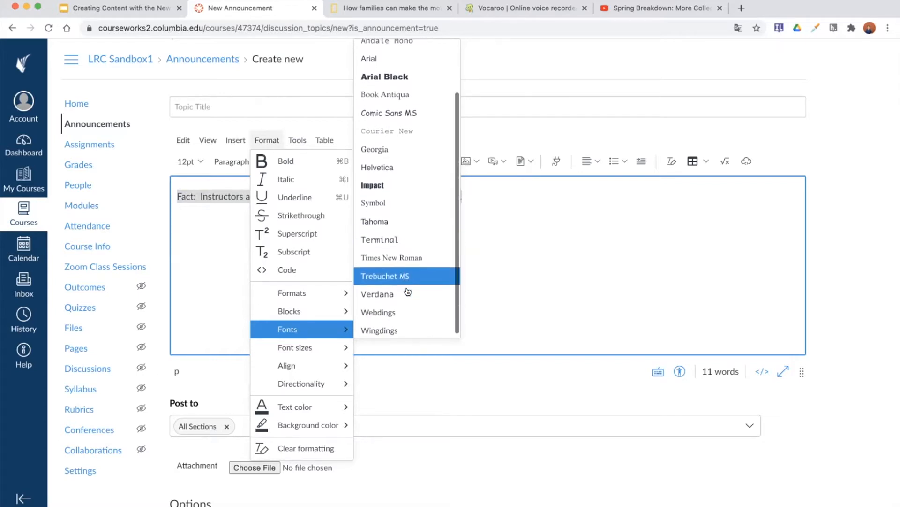
scroll(407, 291, up, 4)
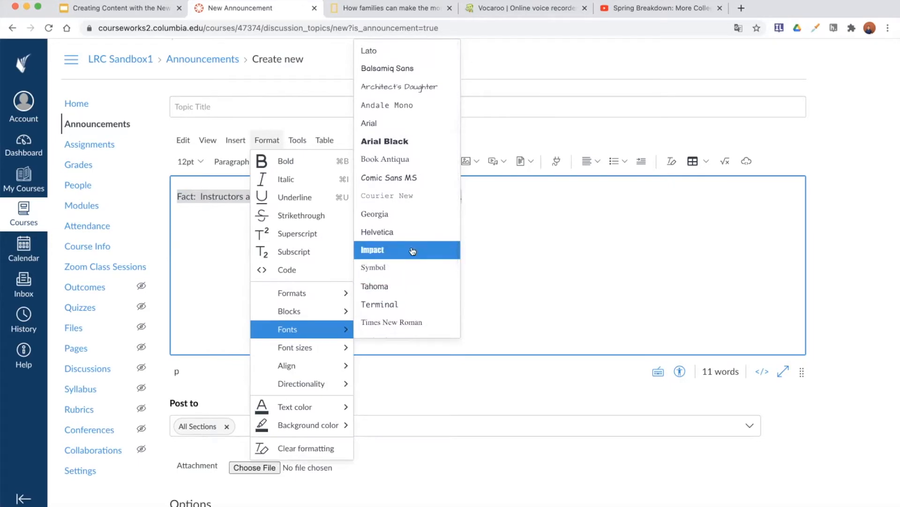
scroll(421, 212, down, 1)
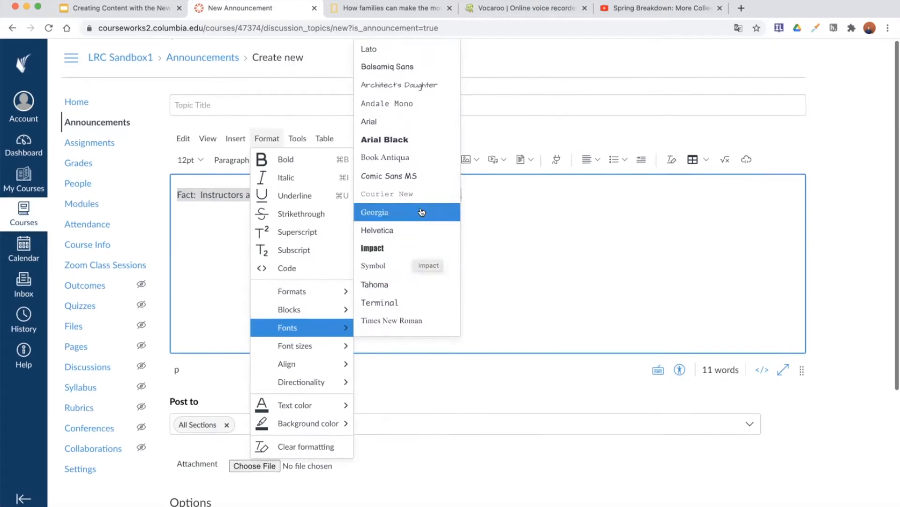
click(421, 94)
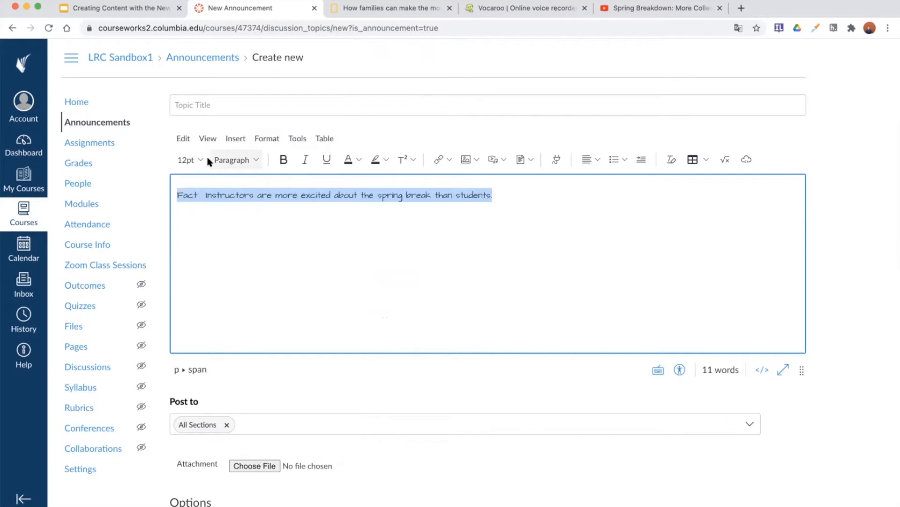
click(193, 160)
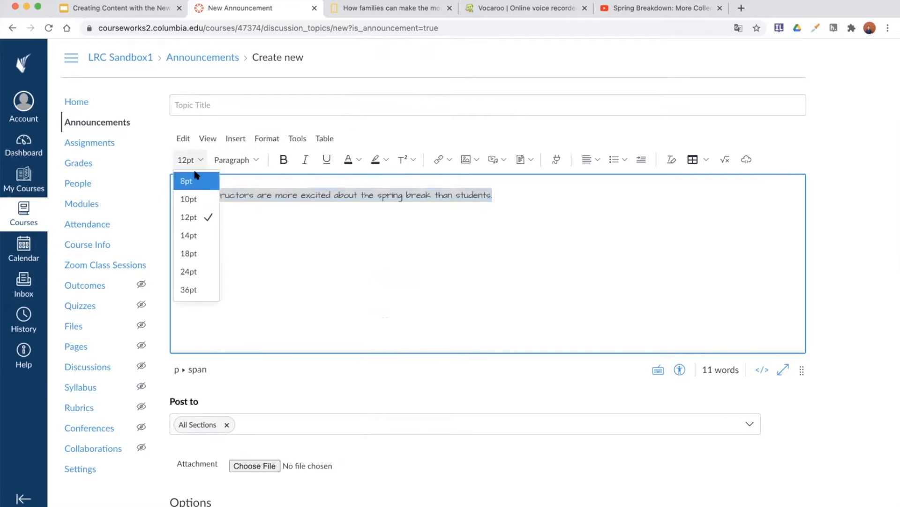
click(202, 254)
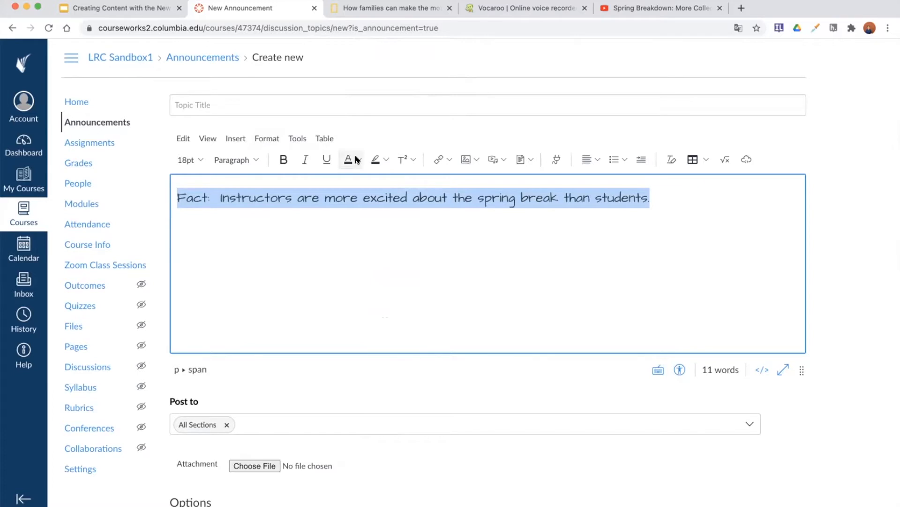
Change the sentence's text color to medium blue.
click(274, 139)
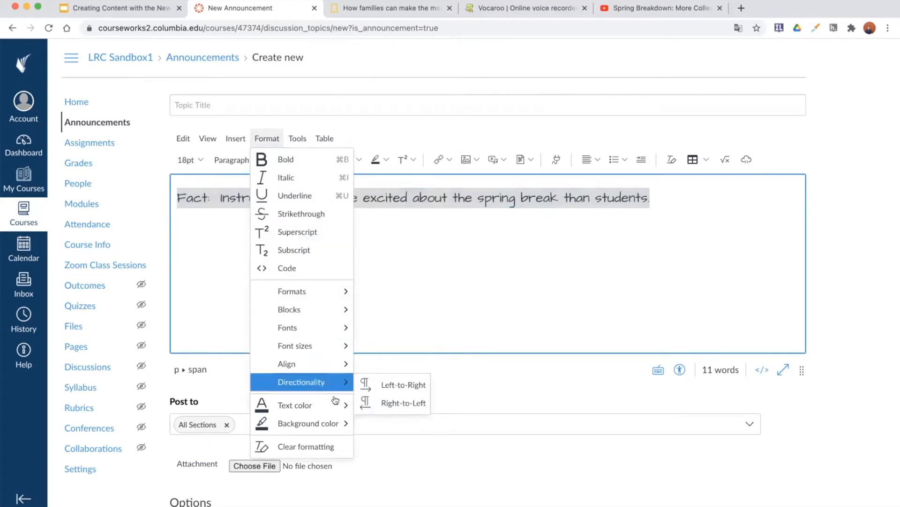
mouse_move(328, 405)
scroll(385, 410, down, 1)
scroll(385, 410, down, 2)
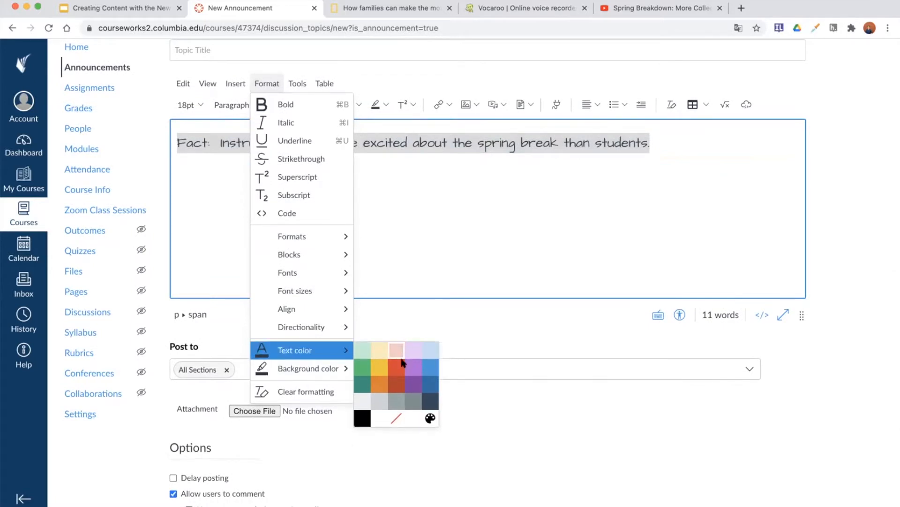
click(429, 367)
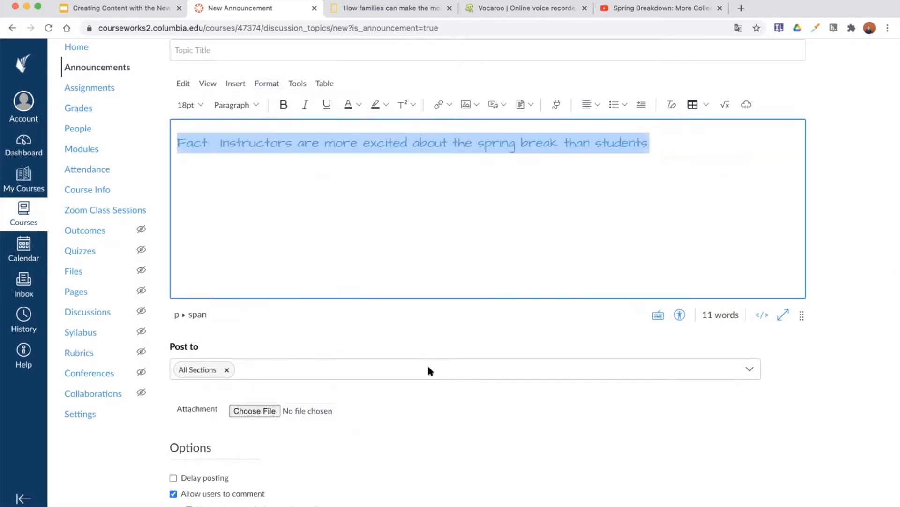
click(465, 252)
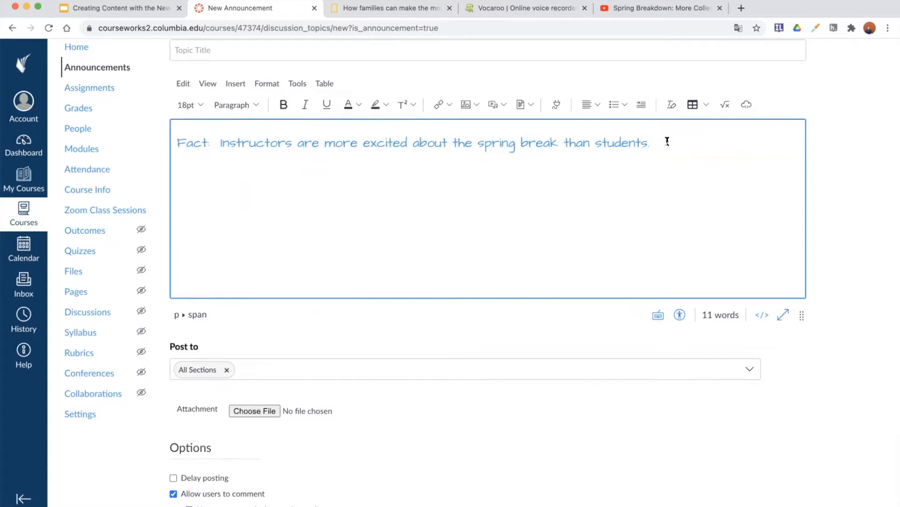
Format the sentence as a Heading 2 block and set its font size to 12pt.
drag(649, 142, 178, 144)
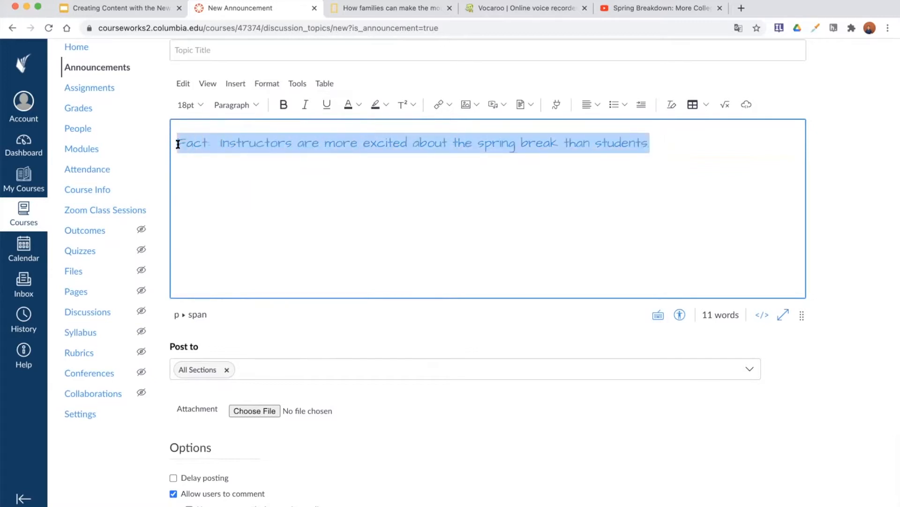
click(261, 87)
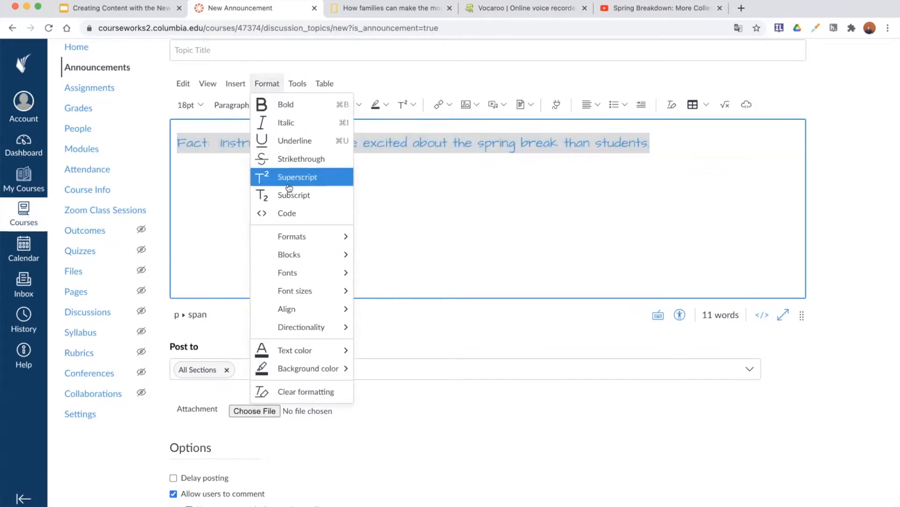
mouse_move(294, 242)
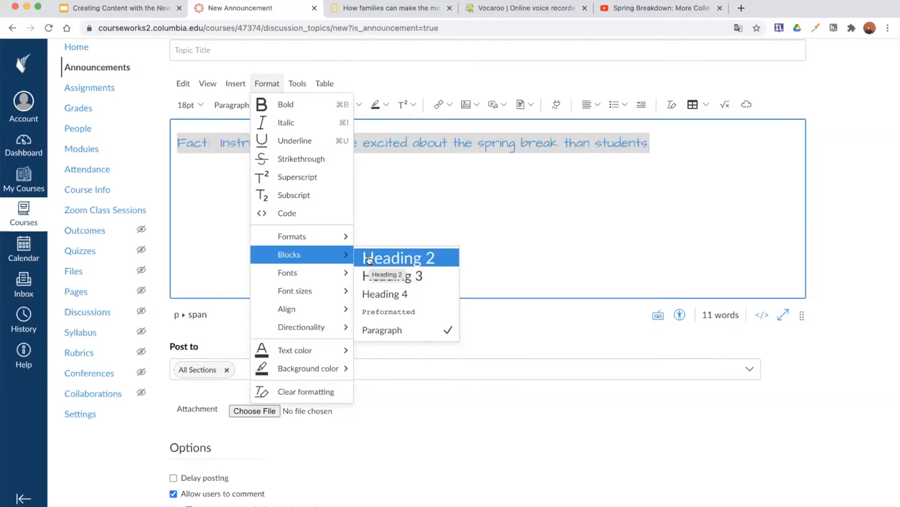
click(439, 264)
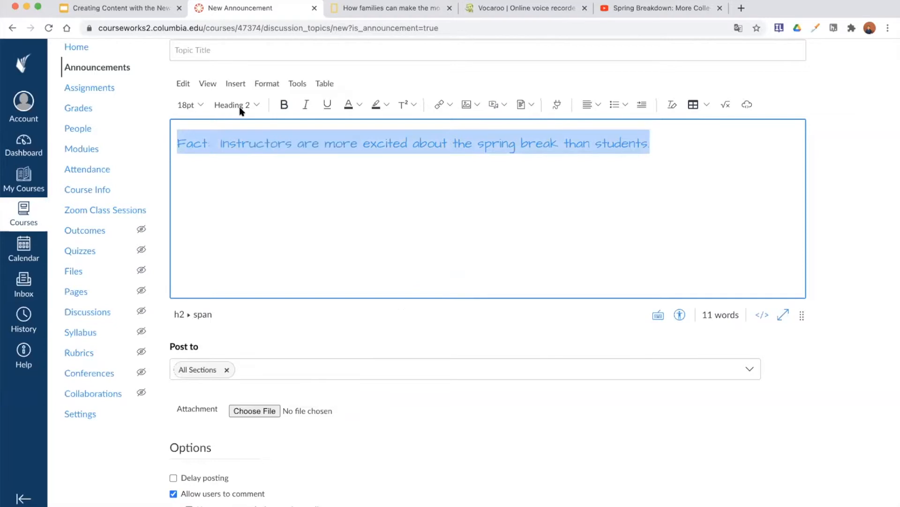
click(199, 107)
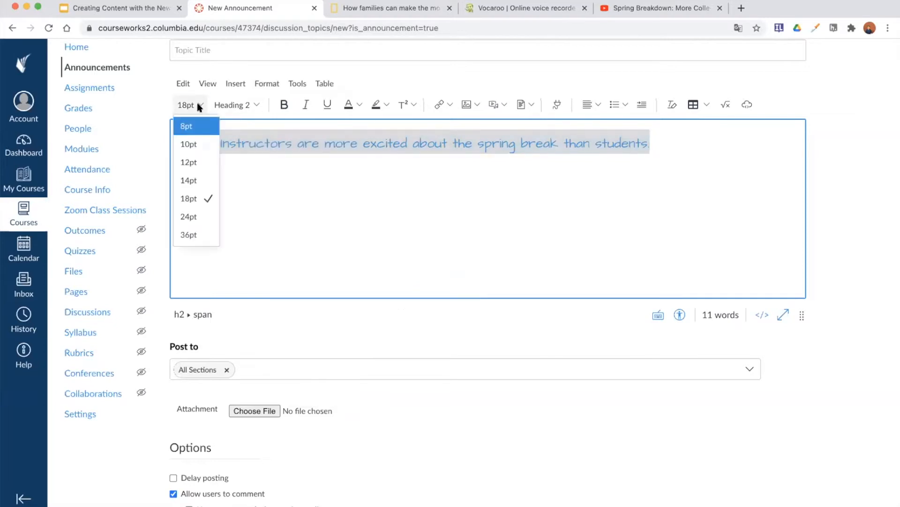
click(203, 163)
Try Heading 3 and Heading 4 on the sentence, and return it to Heading 2.
click(251, 106)
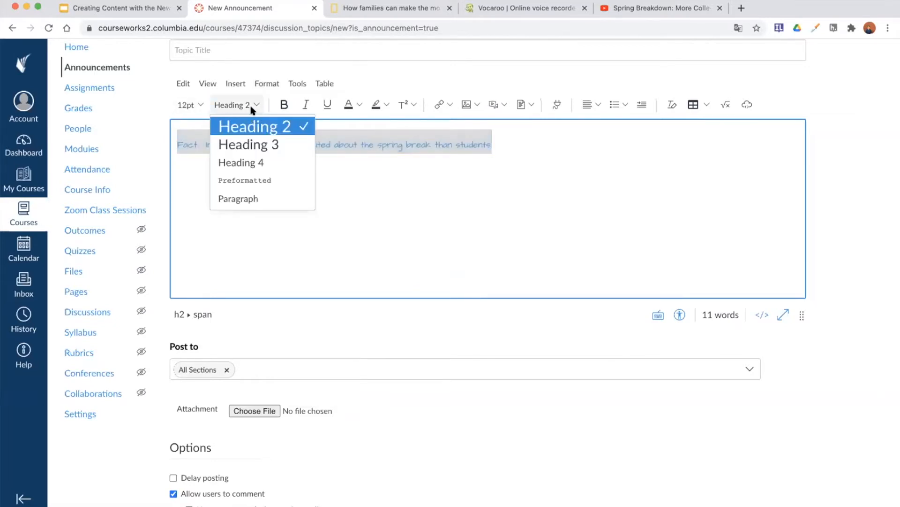
click(259, 144)
click(261, 105)
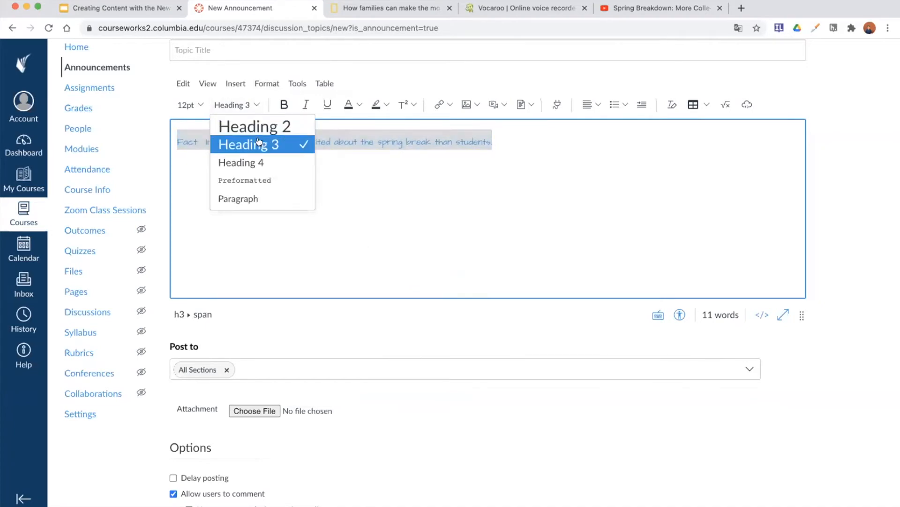
click(258, 126)
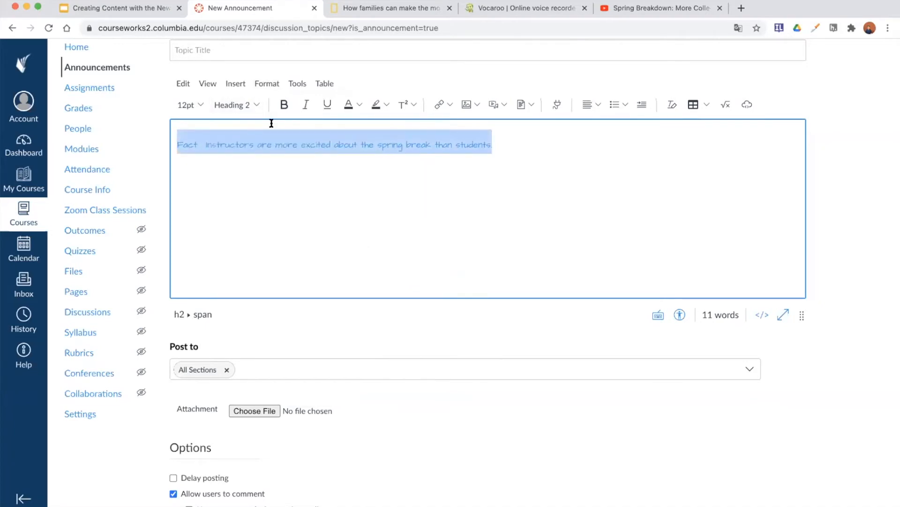
click(250, 107)
click(264, 161)
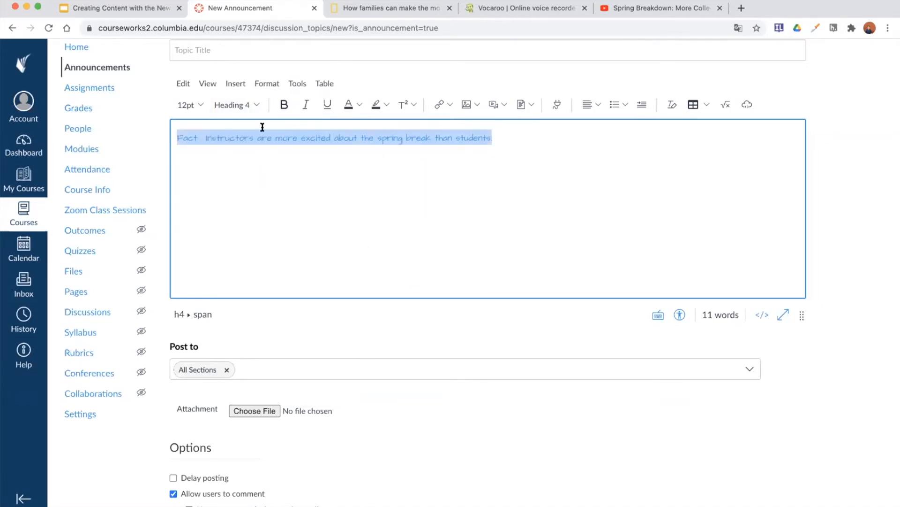
click(251, 105)
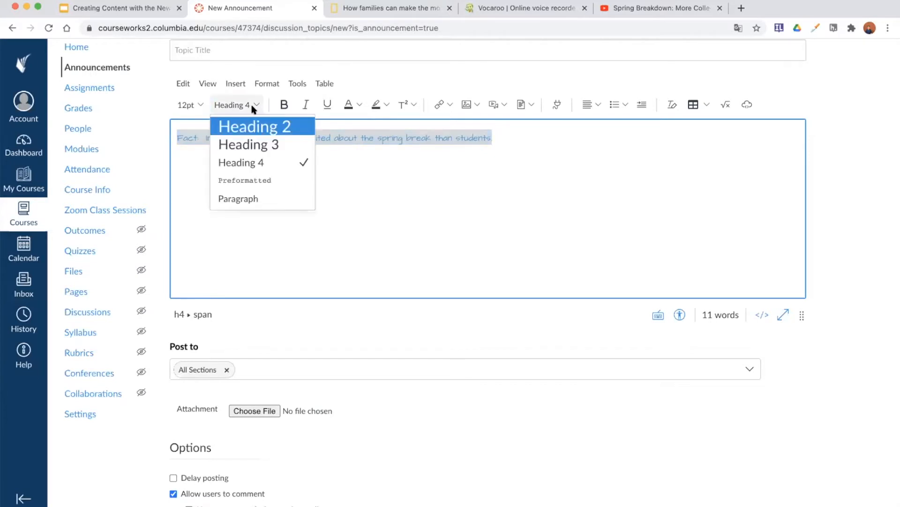
click(265, 127)
click(320, 177)
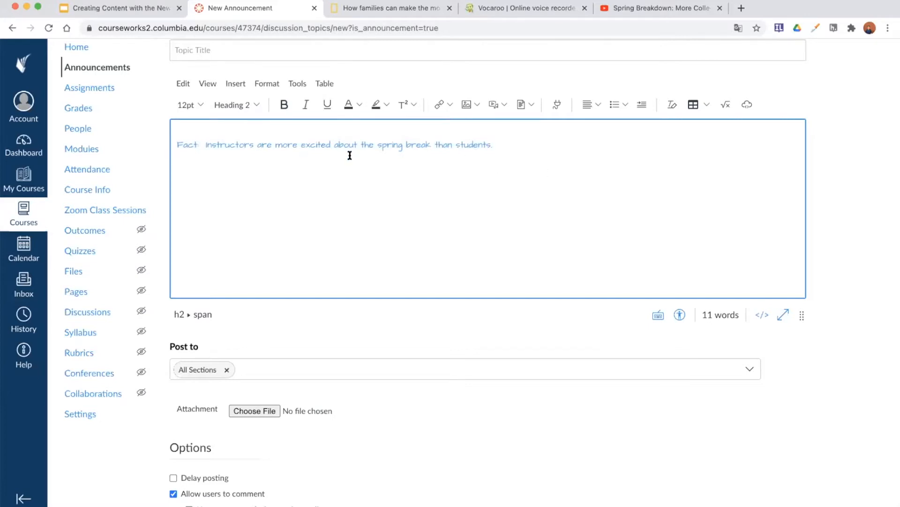
Try right-to-left directionality on the sentence, and return it to left-to-right.
click(260, 87)
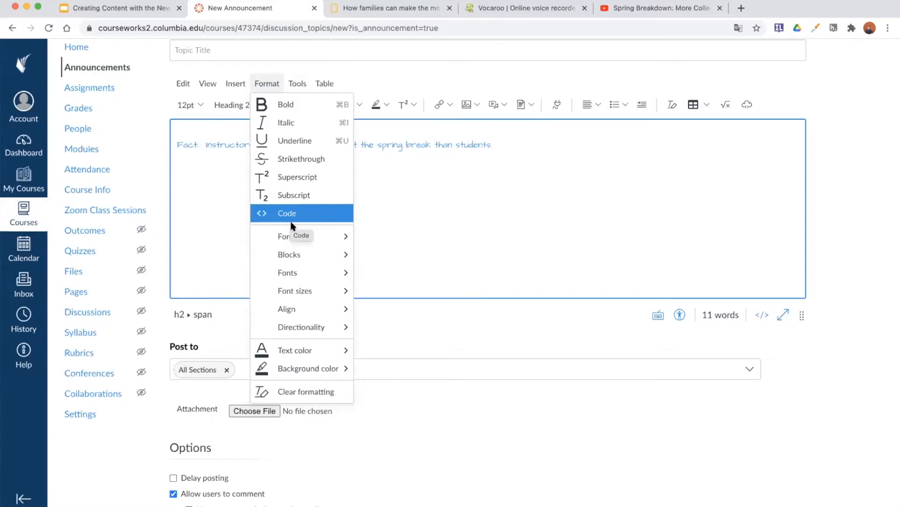
mouse_move(300, 320)
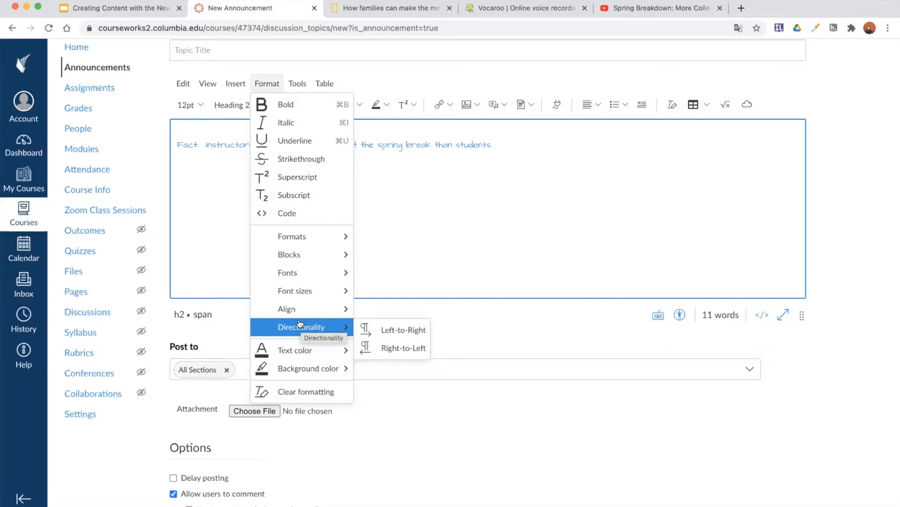
click(404, 348)
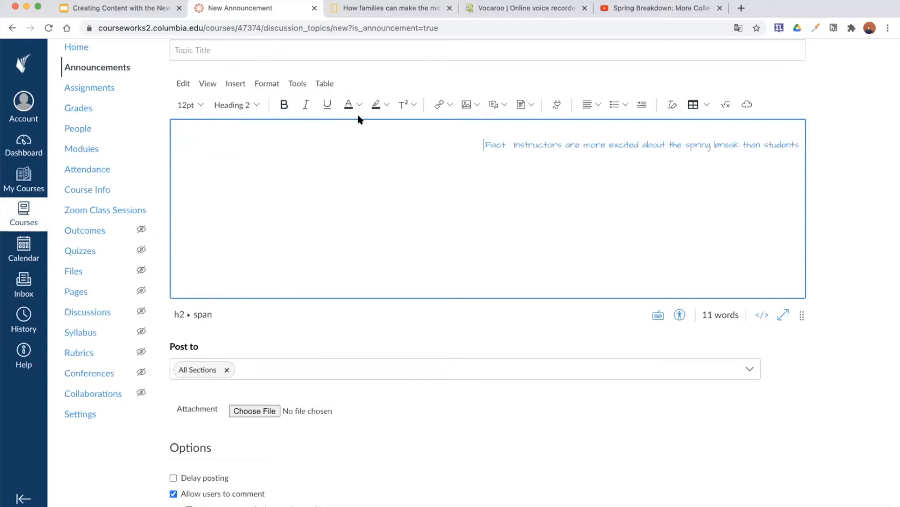
click(261, 84)
mouse_move(324, 327)
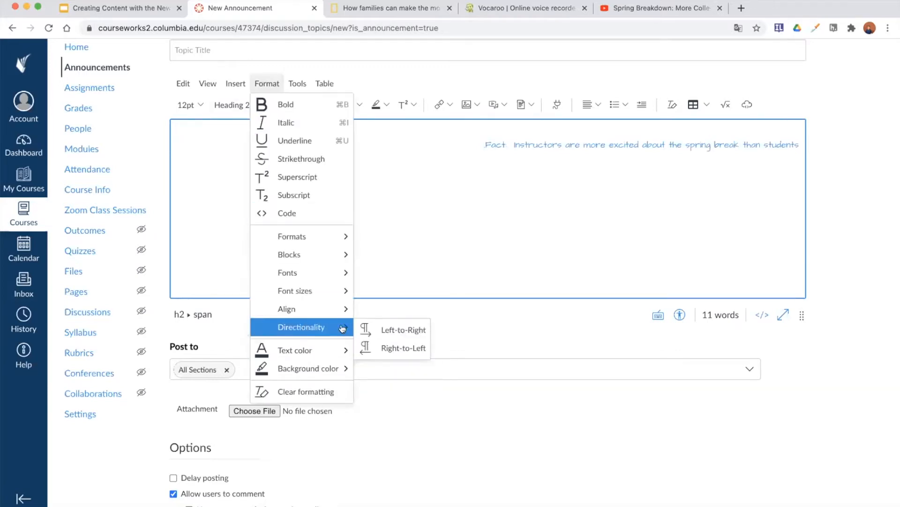
click(400, 331)
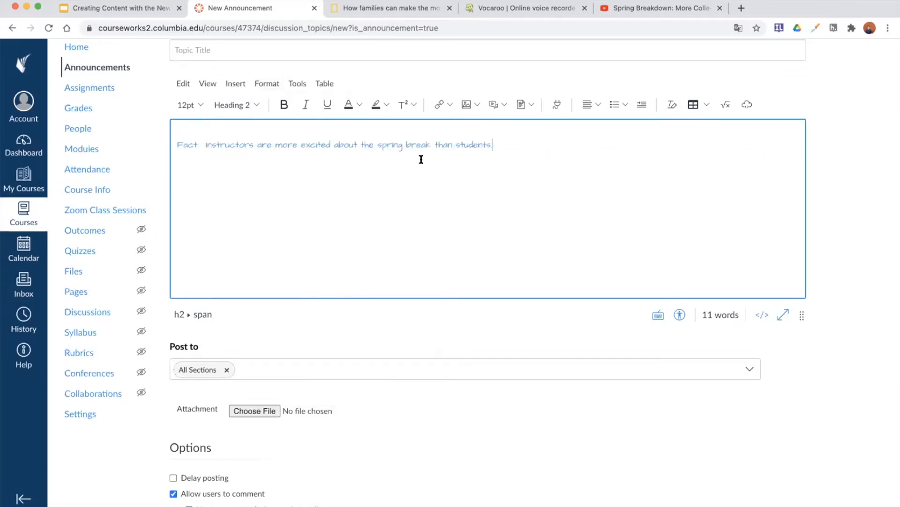
click(266, 85)
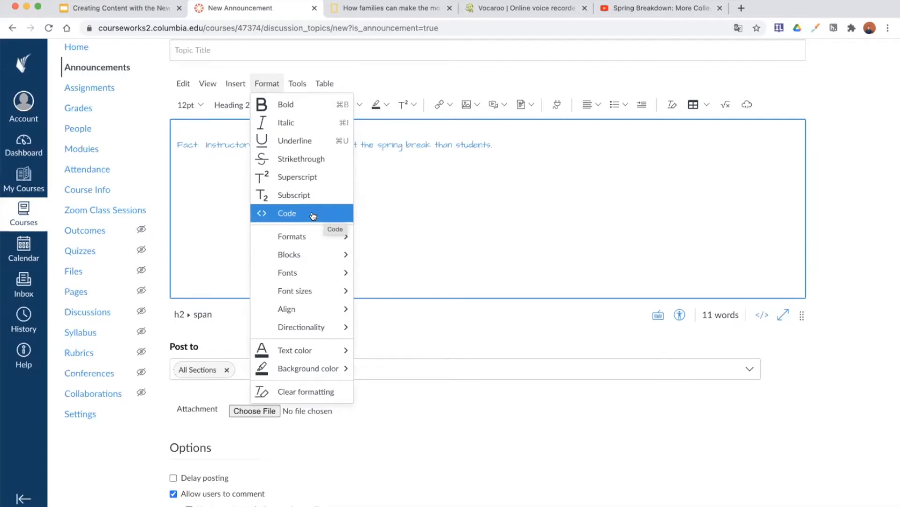
mouse_move(315, 237)
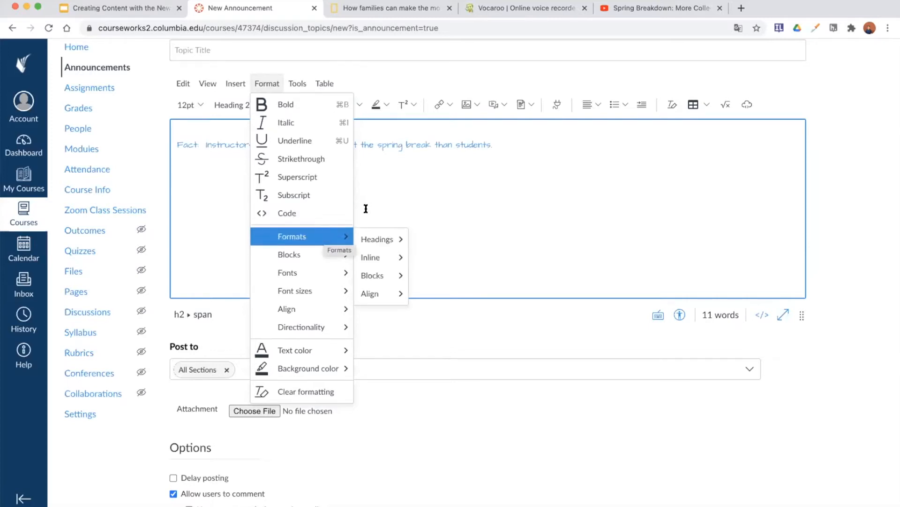
mouse_move(370, 236)
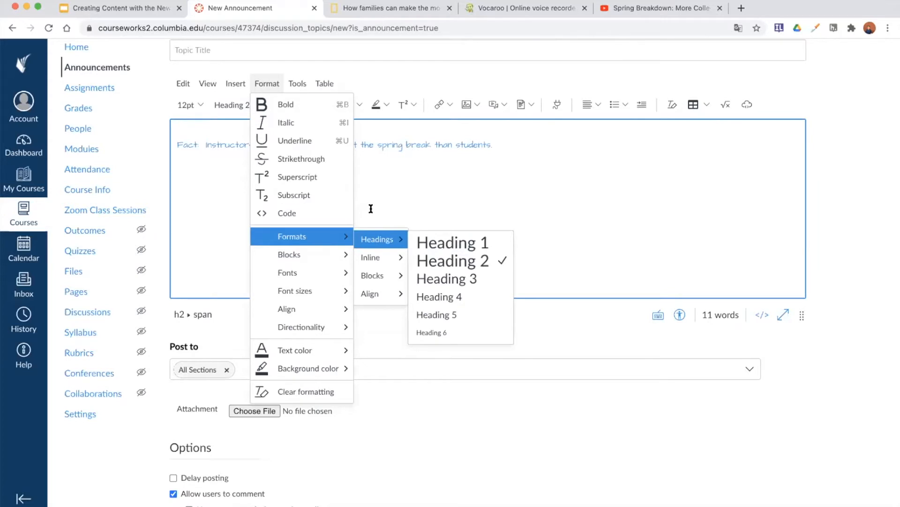
click(400, 189)
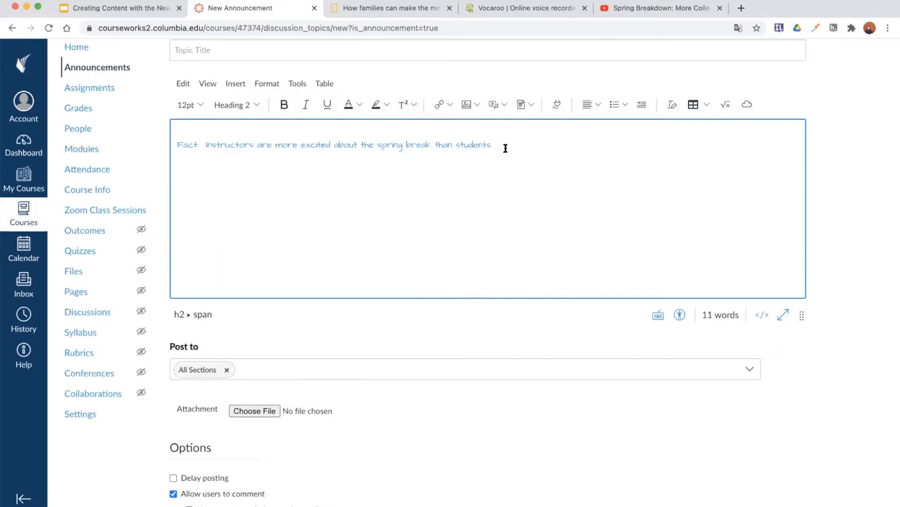
Start a new line below the sentence and begin inserting an external link there.
key(Return)
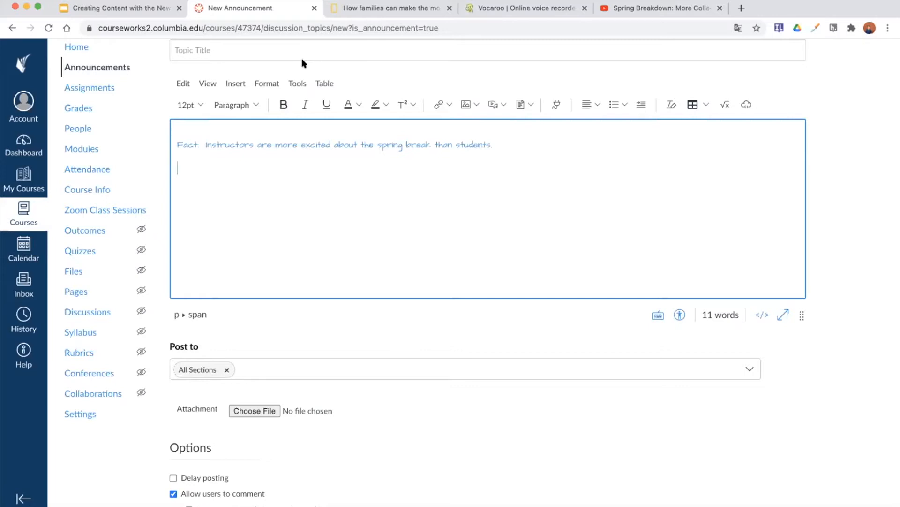
click(239, 84)
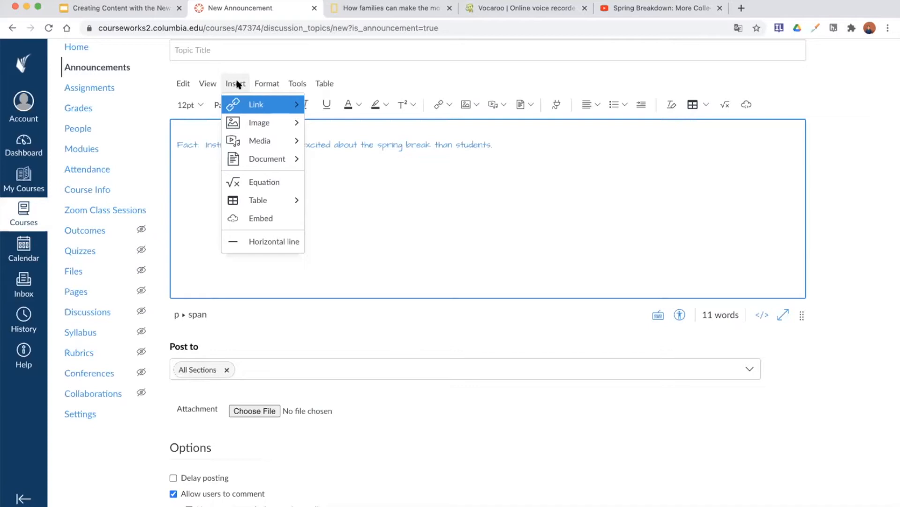
mouse_move(240, 99)
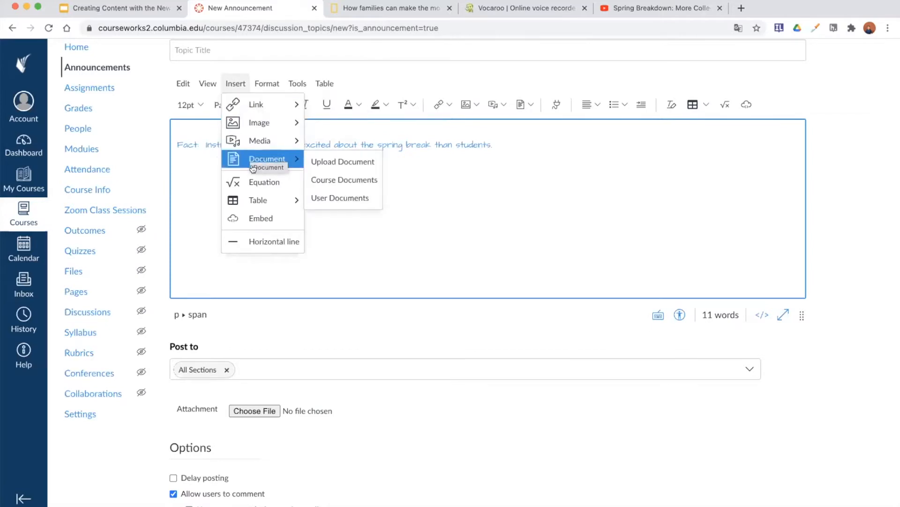
mouse_move(257, 196)
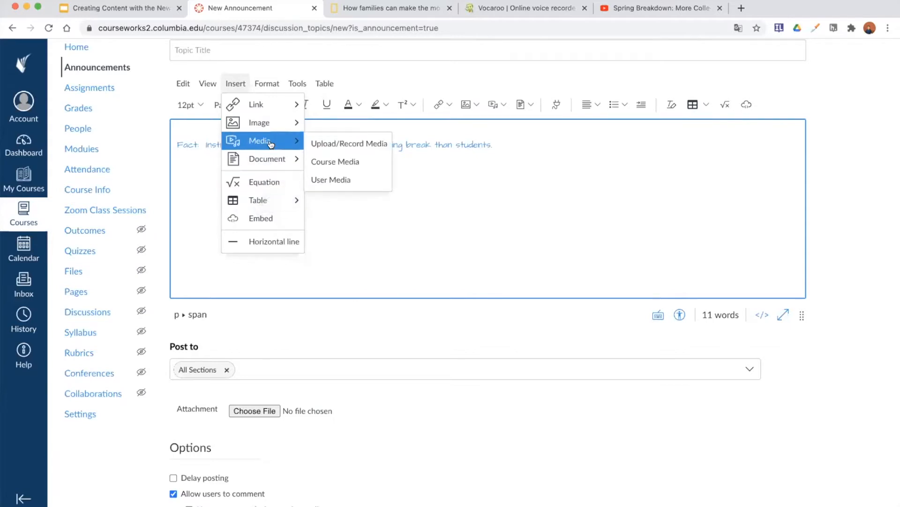
mouse_move(267, 123)
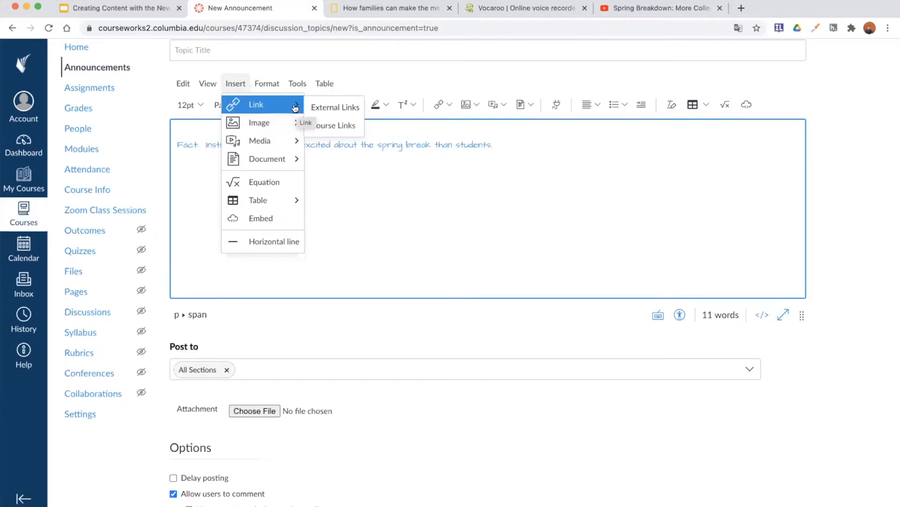
click(348, 110)
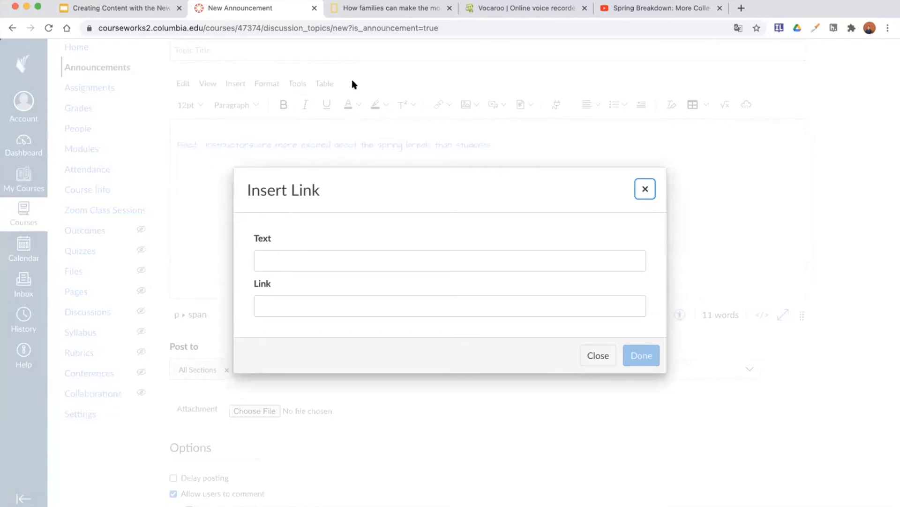
Switch to the National Geographic spring break article, reload the page to clear the email sign-up overlay, and copy its web address.
click(389, 8)
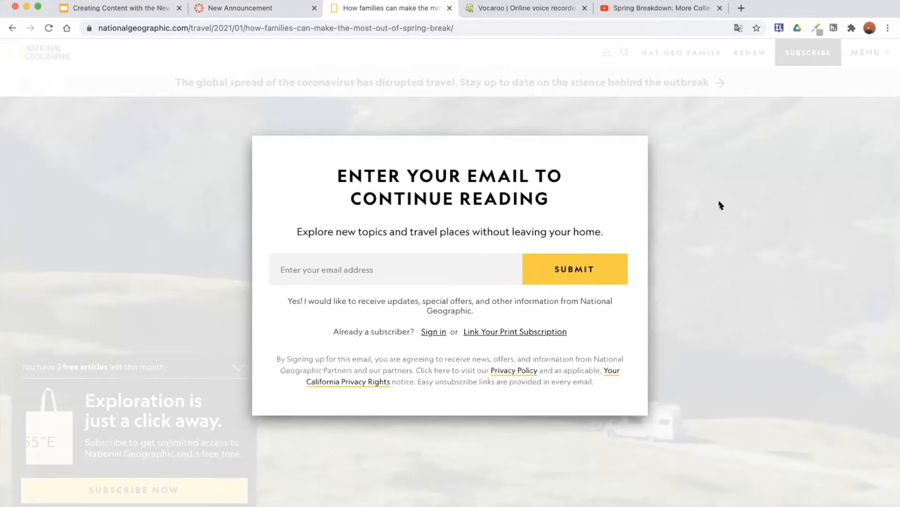
drag(344, 170, 270, 173)
click(259, 198)
click(48, 27)
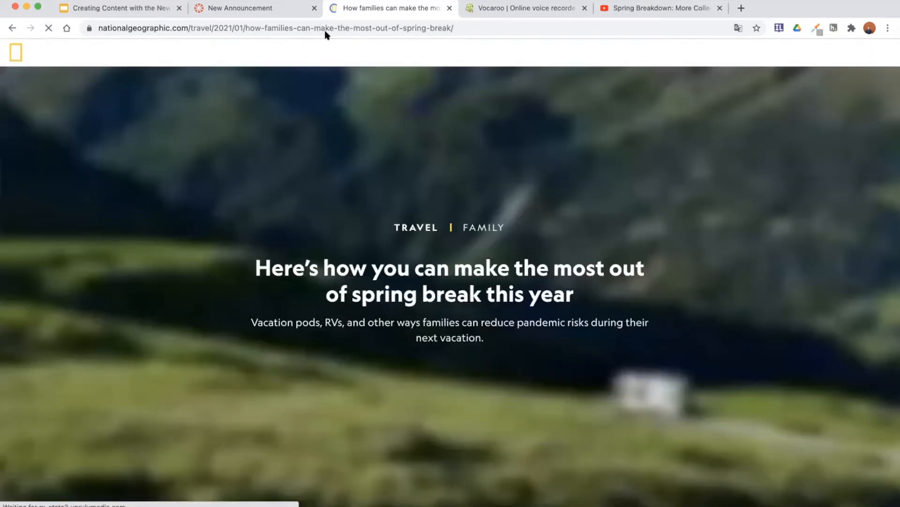
click(371, 28)
key(super+c)
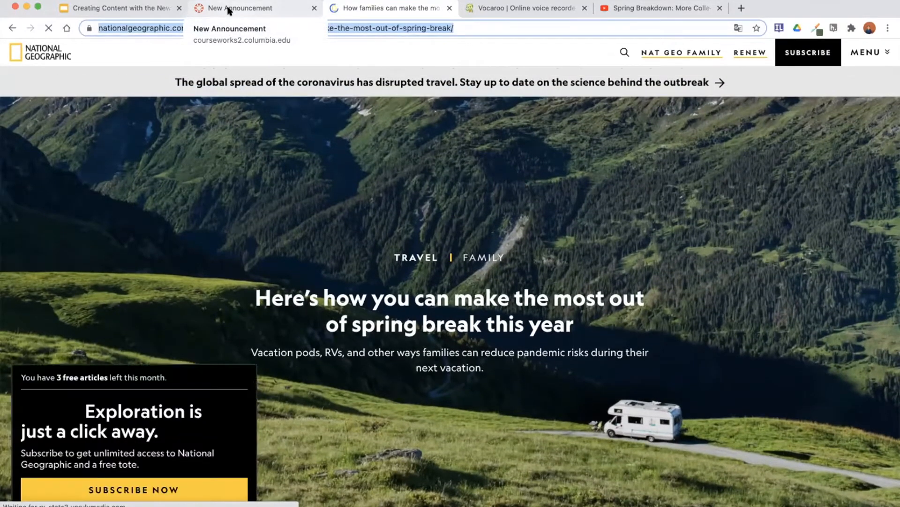
Return to the new announcement and paste the copied article address as the link's target.
click(228, 9)
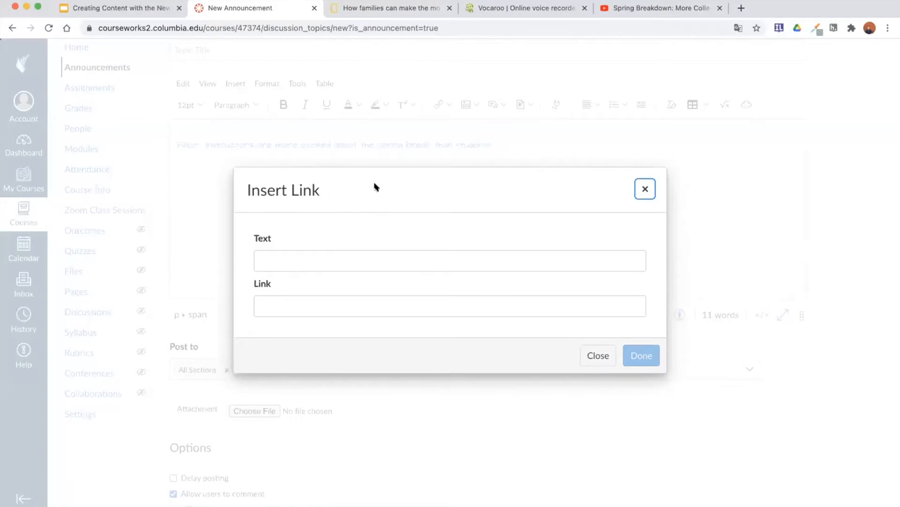
click(331, 261)
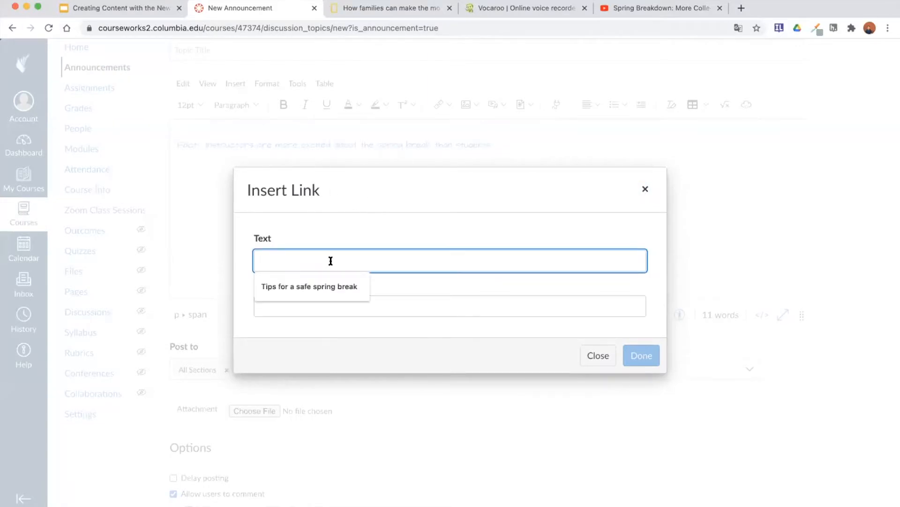
click(476, 296)
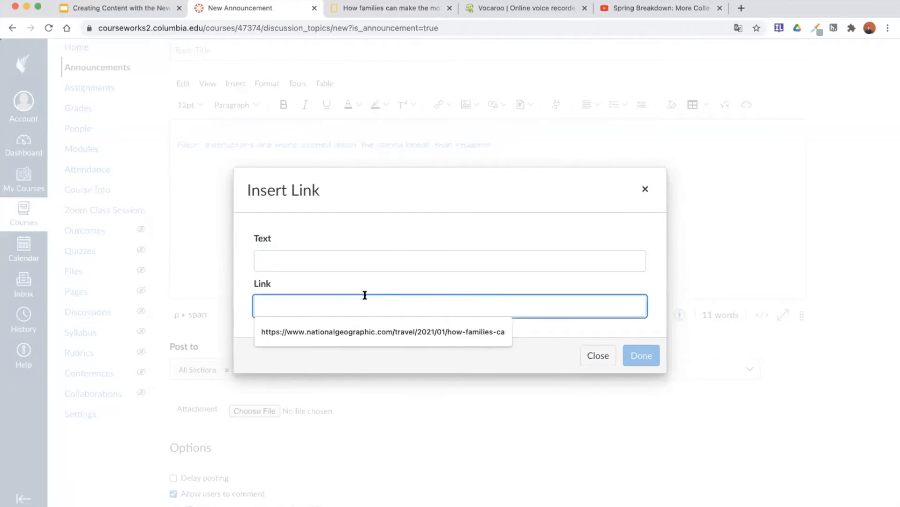
key(super+v)
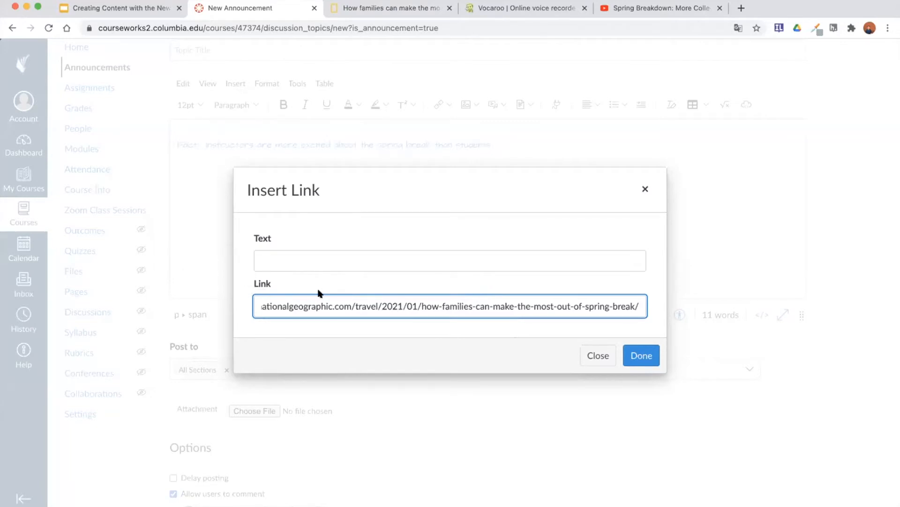
Set the link's display text to "Tips for a safe spring break getaway" and insert the link.
click(347, 258)
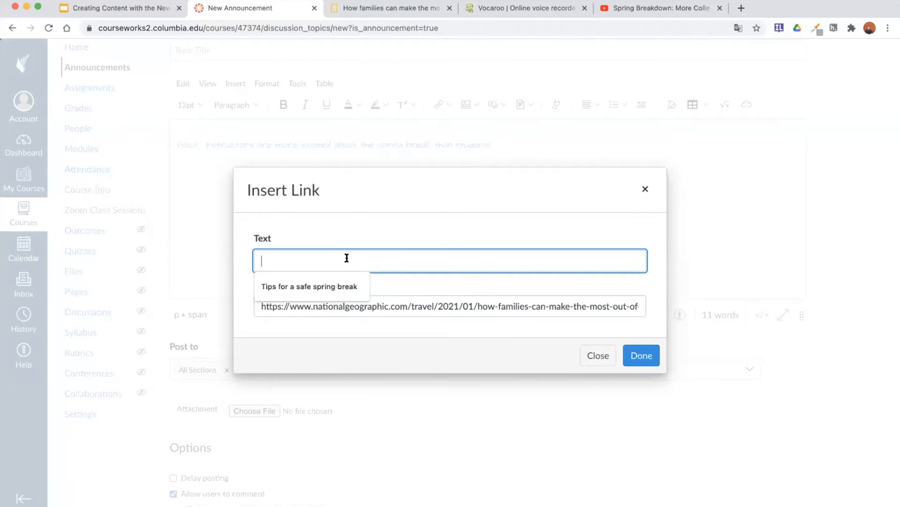
text(Tak)
key(BackSpace)
key(BackSpace)
key(BackSpace)
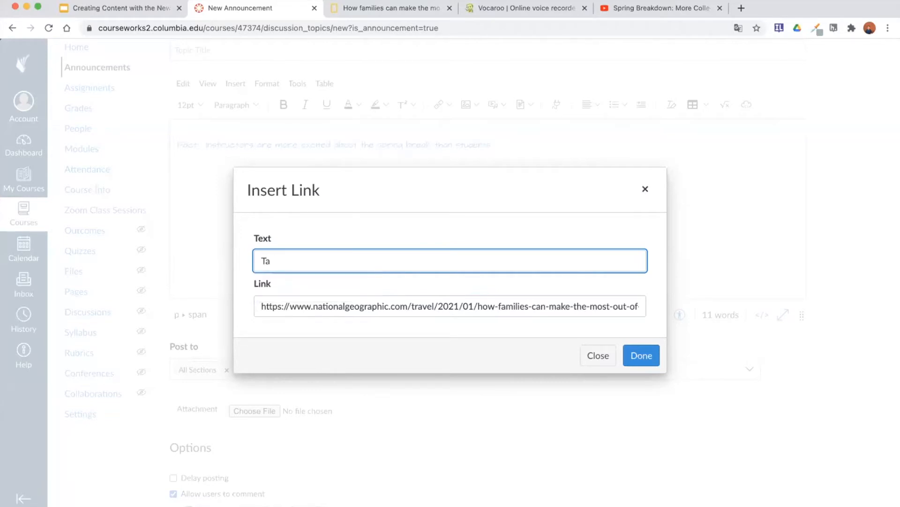
text(Tips f)
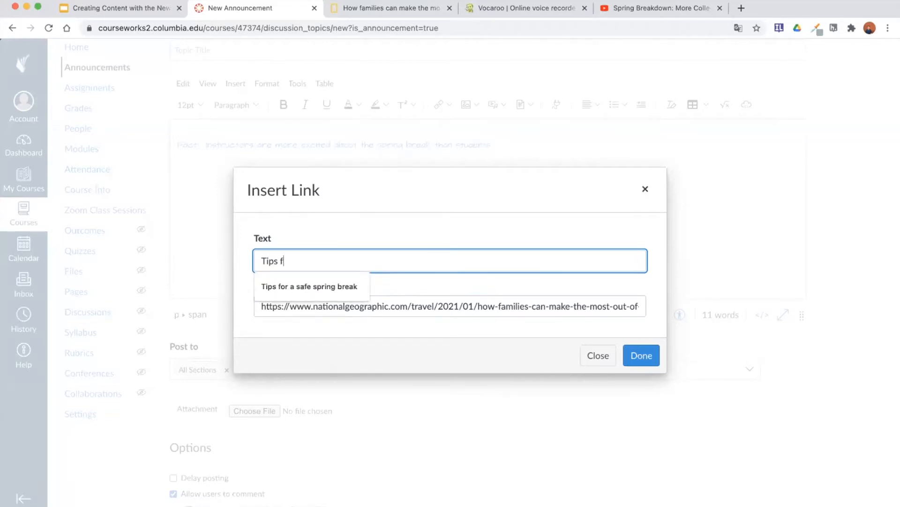
text(or a safe spring break )
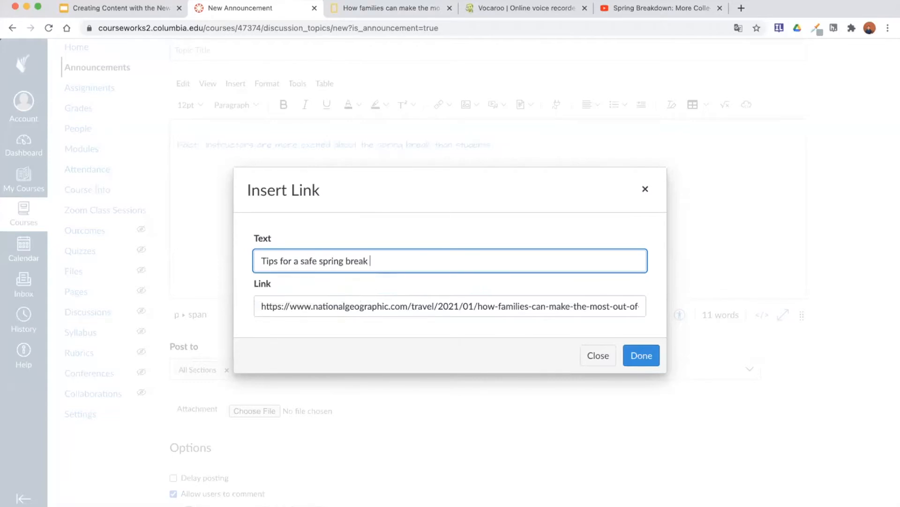
text(getaway)
key(Return)
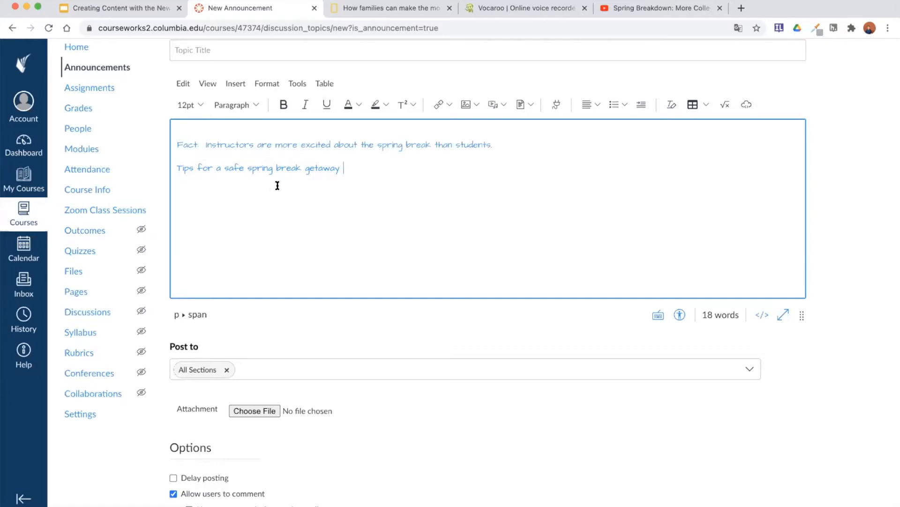
Examine the inserted link's display text and address in its link options, and close them.
click(302, 167)
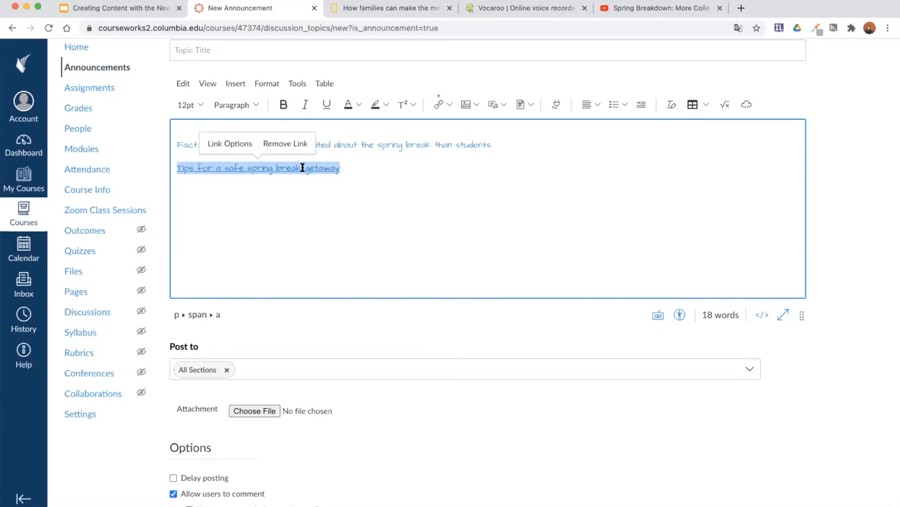
click(240, 145)
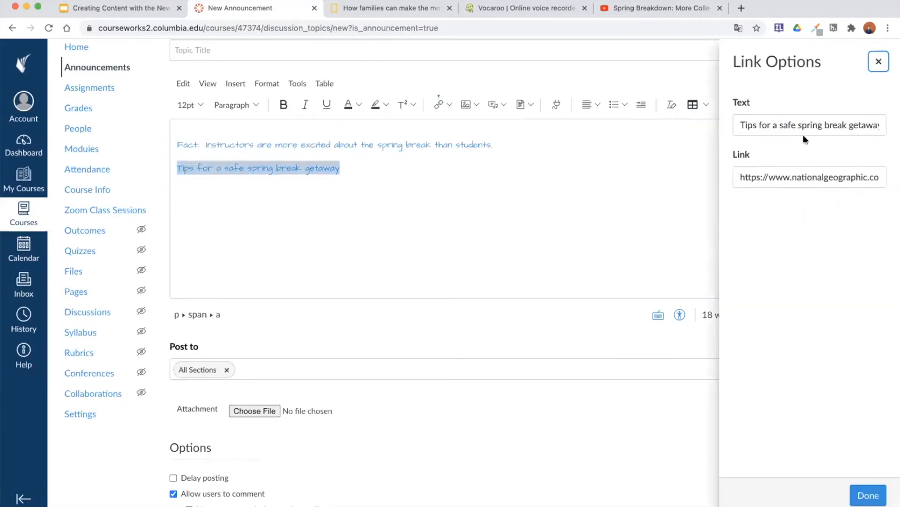
triple_click(801, 130)
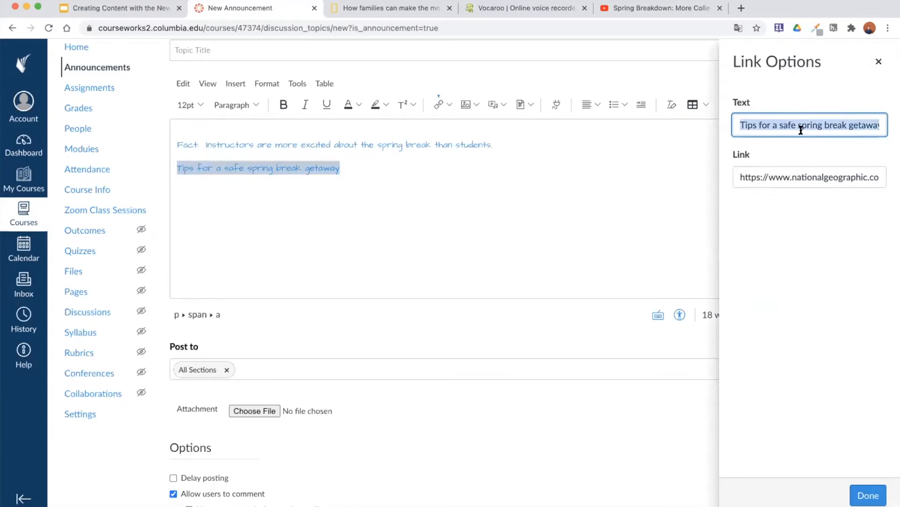
click(629, 203)
Make the "Tips for a safe spring break getaway" link black and bold, and start a new line below it.
drag(346, 168, 176, 167)
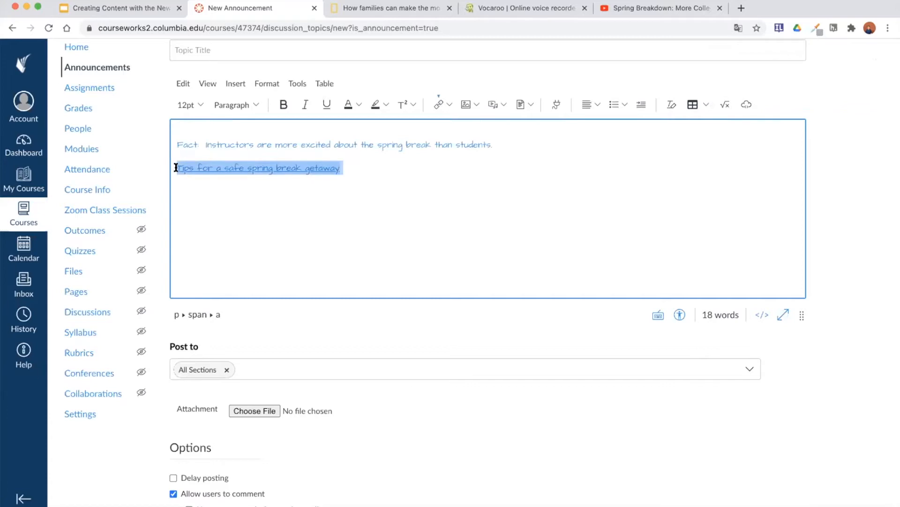
click(359, 108)
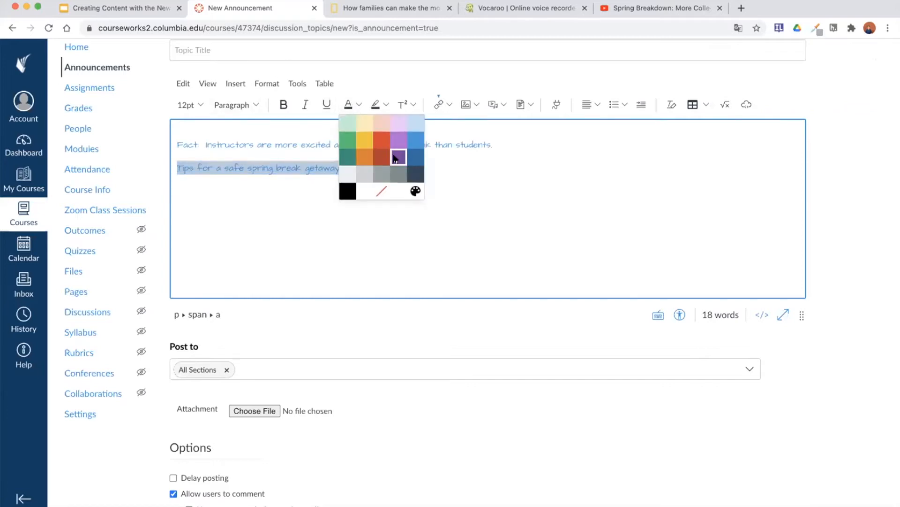
click(348, 190)
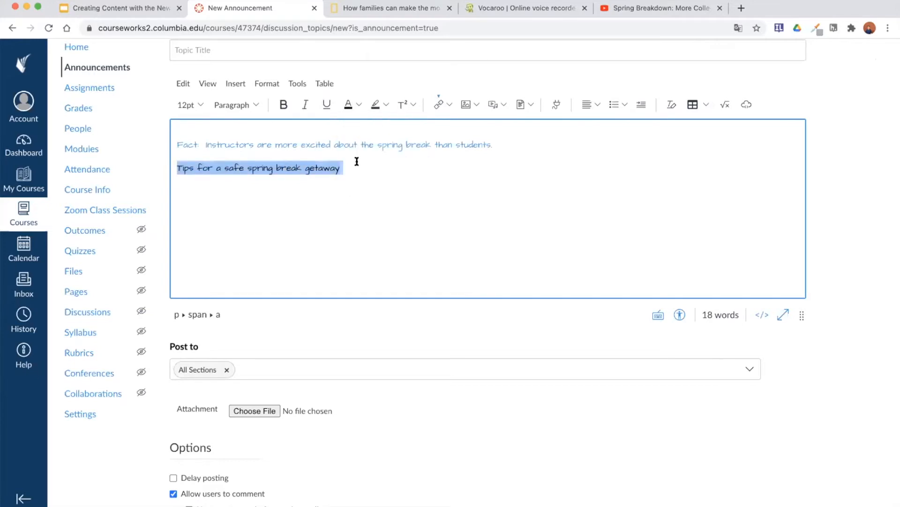
click(283, 105)
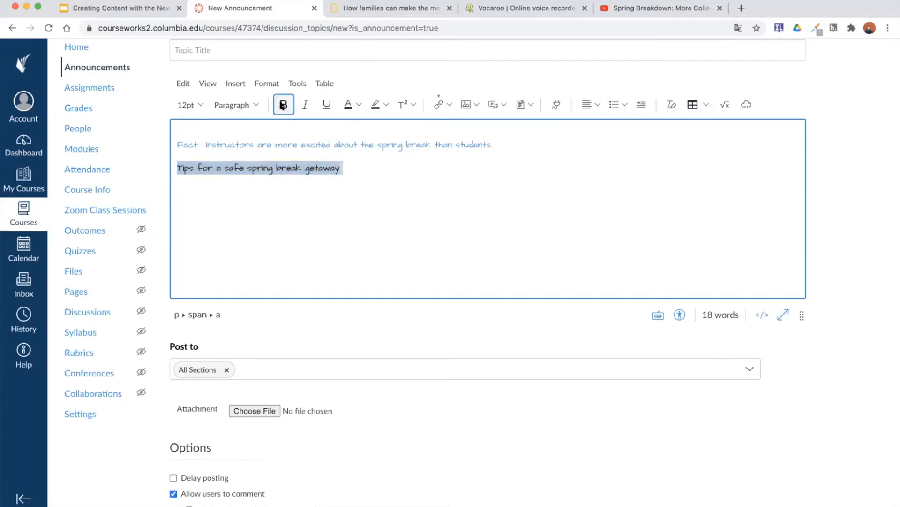
click(360, 166)
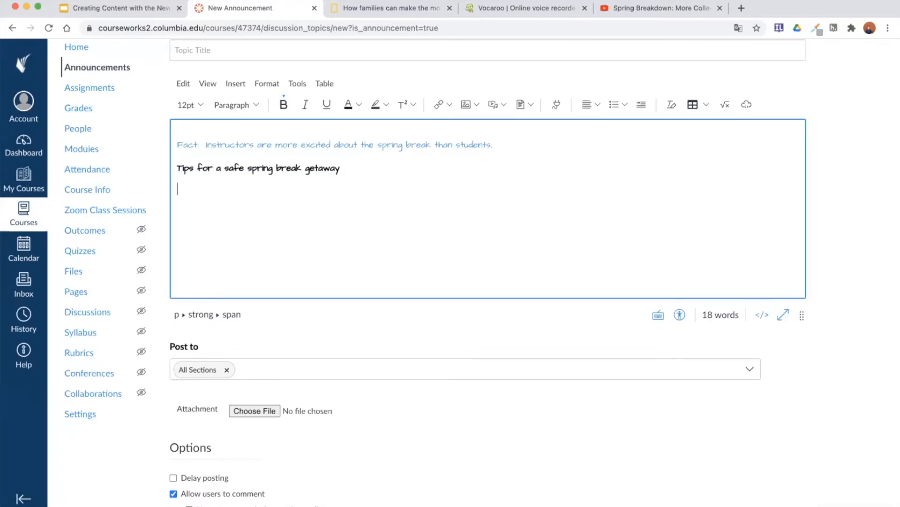
Open the course links for the announcement and examine the pages, assignments and quizzes that can be linked.
click(240, 85)
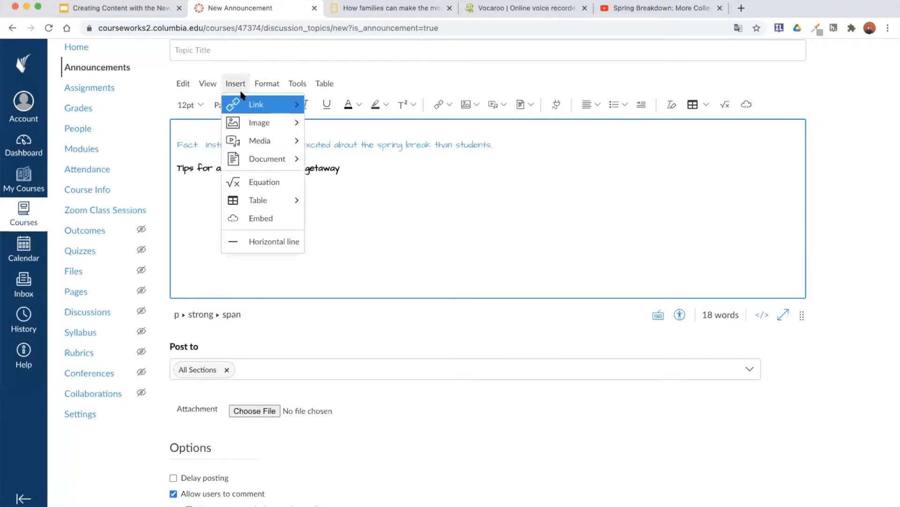
mouse_move(240, 103)
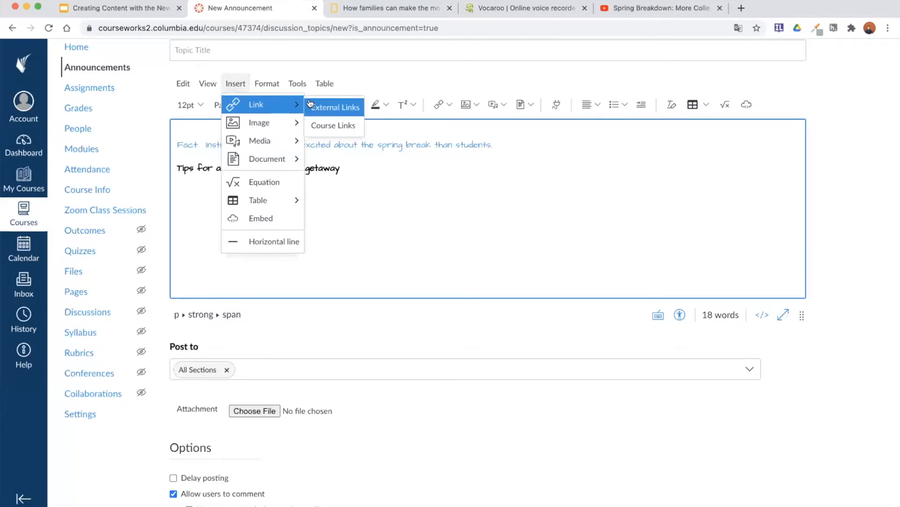
click(343, 125)
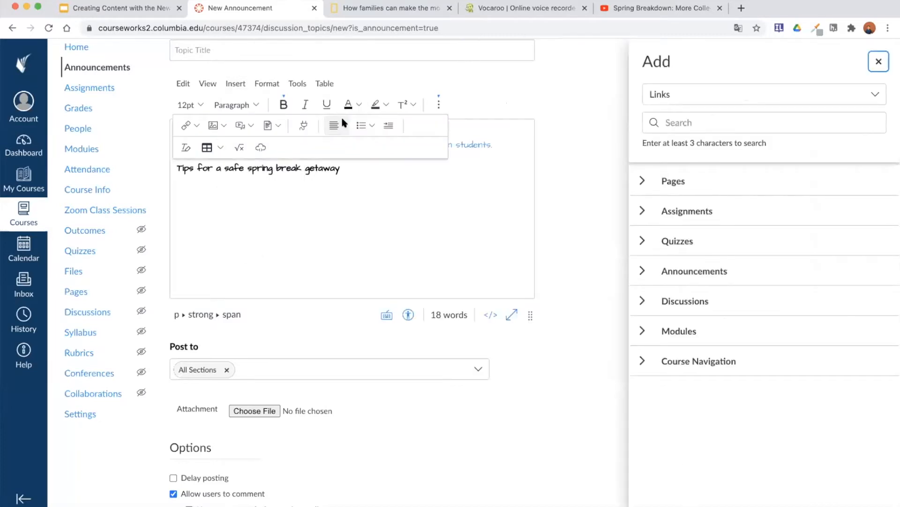
click(649, 178)
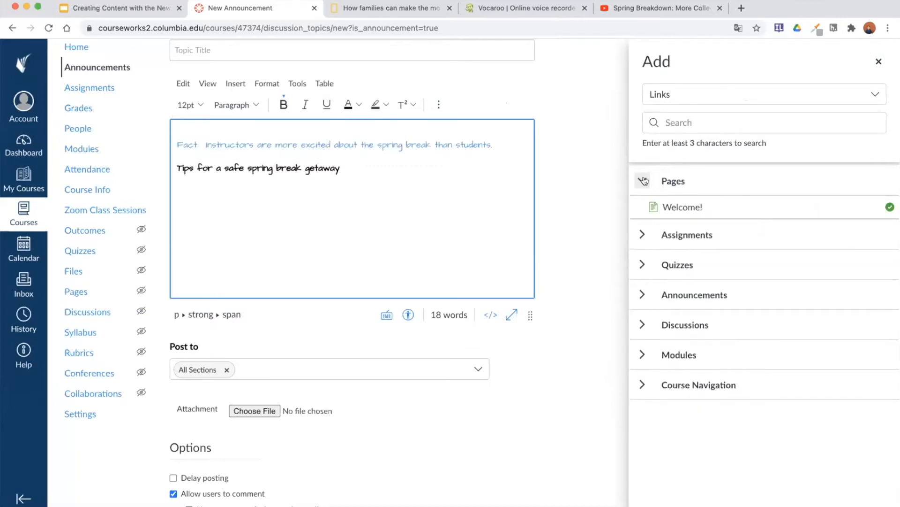
click(642, 235)
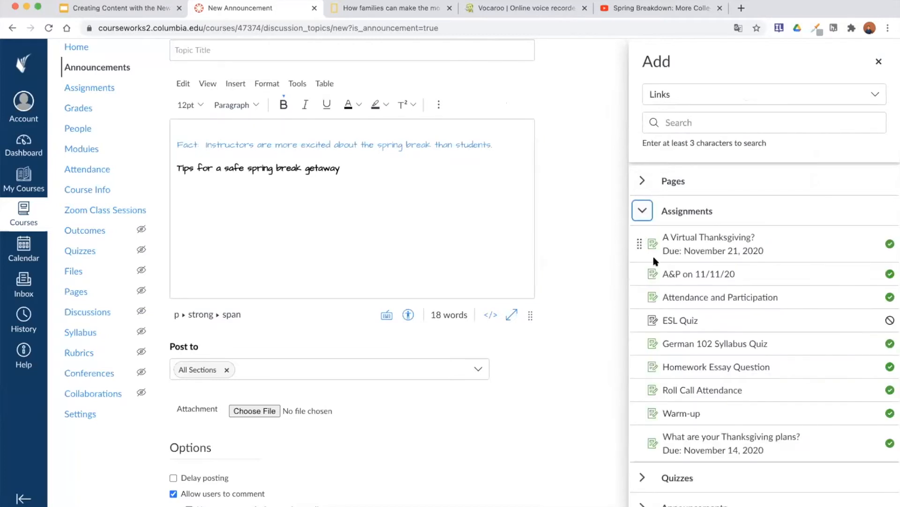
click(642, 212)
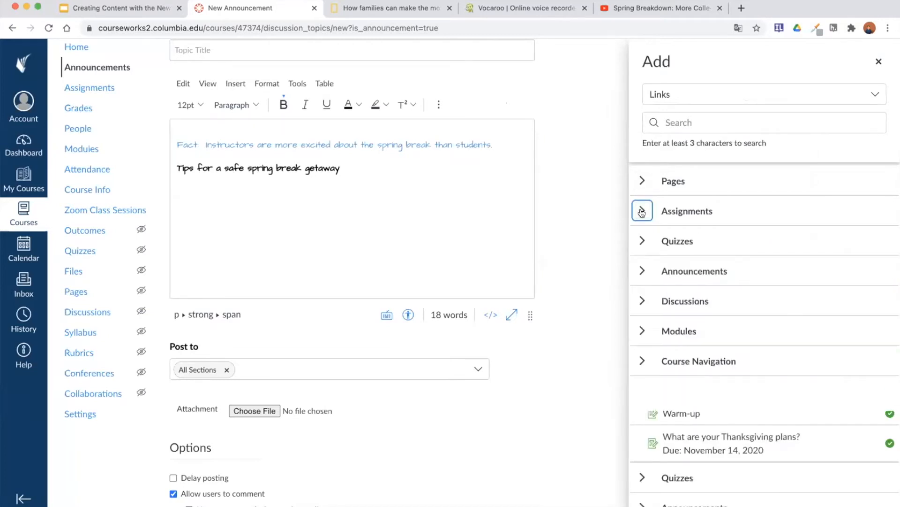
click(642, 242)
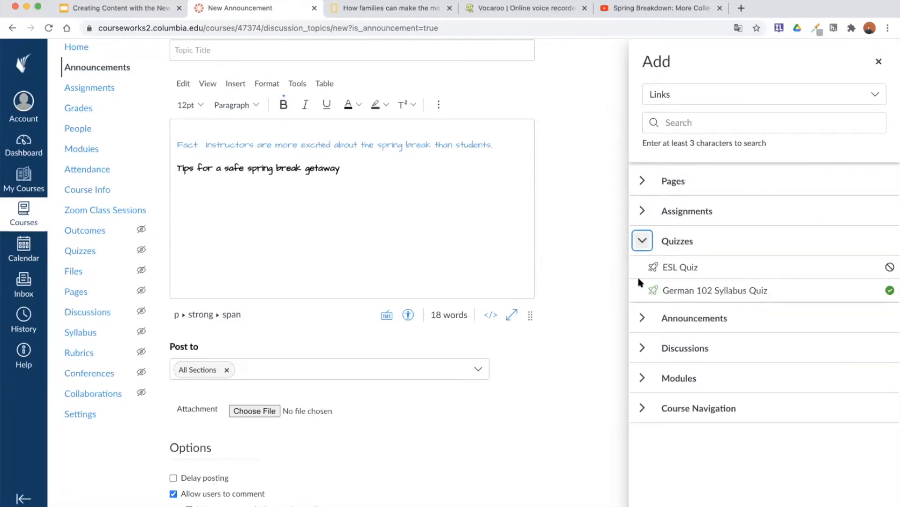
click(642, 242)
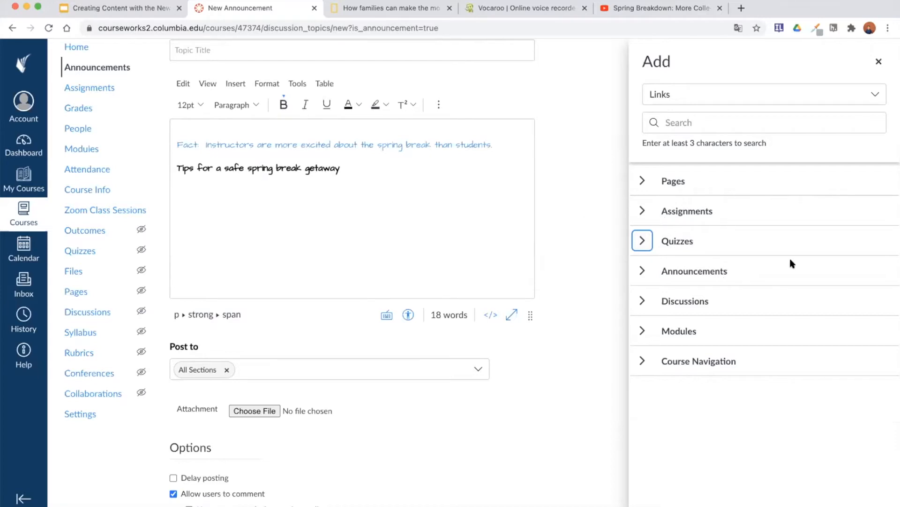
Insert a course link to the German 102 Syllabus Quiz on the empty line and close the course links.
click(636, 234)
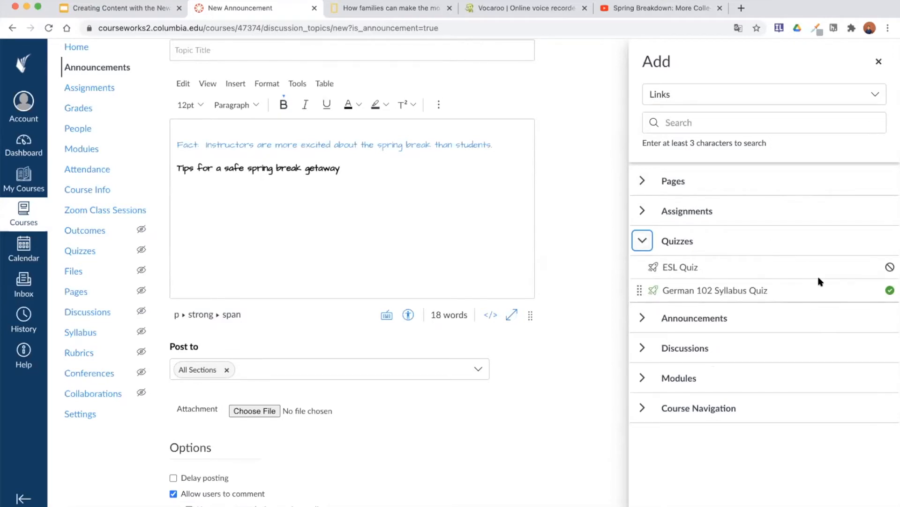
click(756, 292)
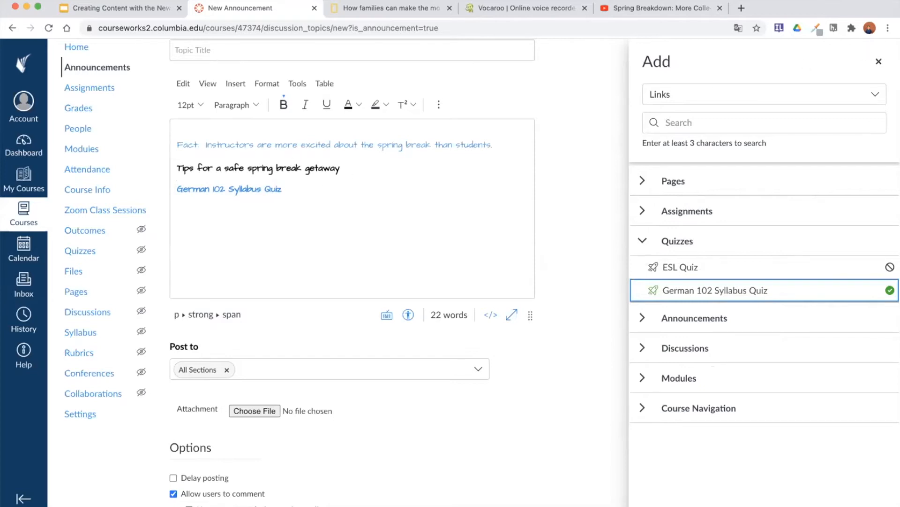
click(877, 61)
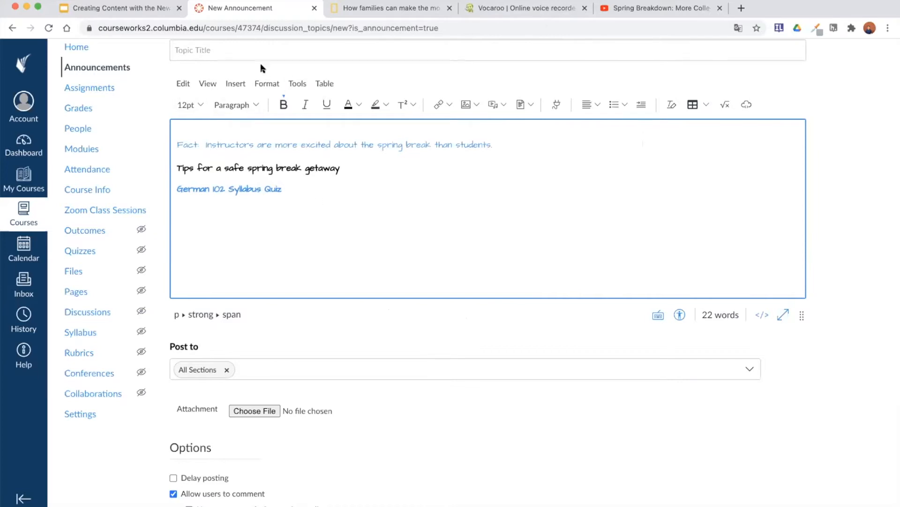
Start an image upload below the quiz link with Unsplash as the source and search for "spring break".
click(237, 84)
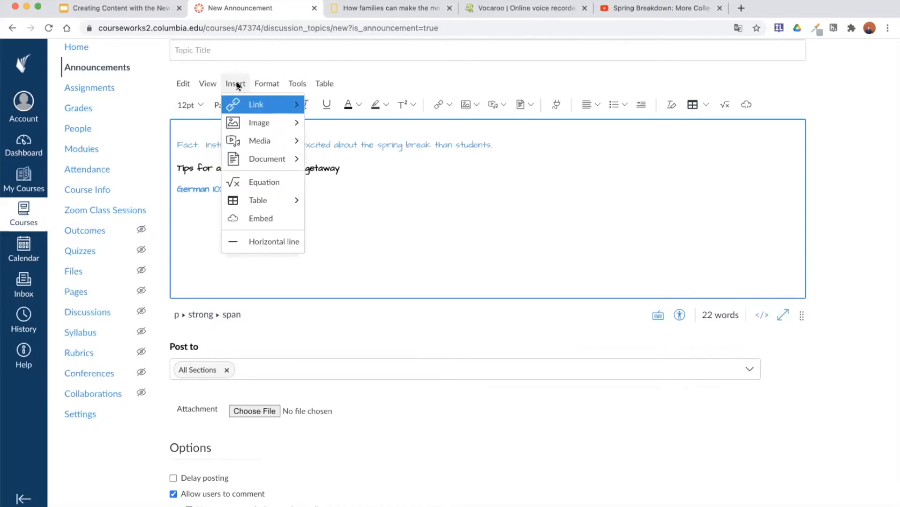
mouse_move(252, 120)
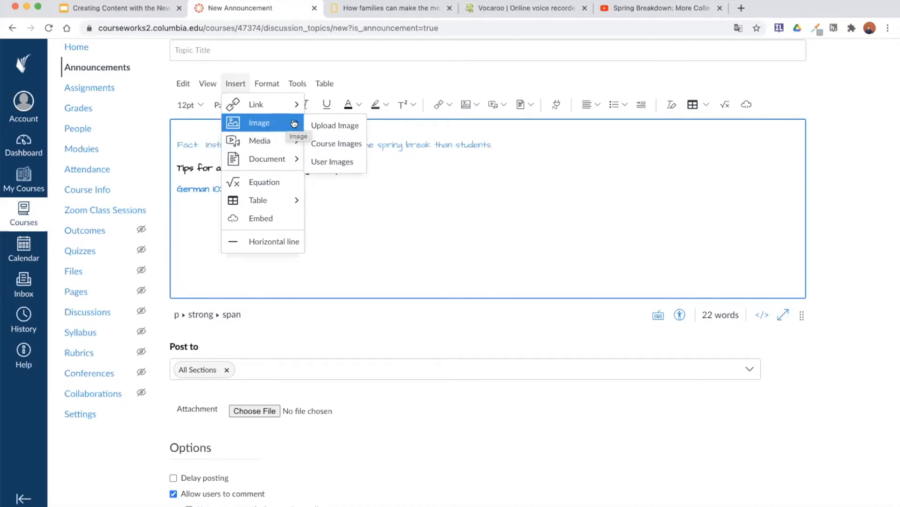
click(340, 127)
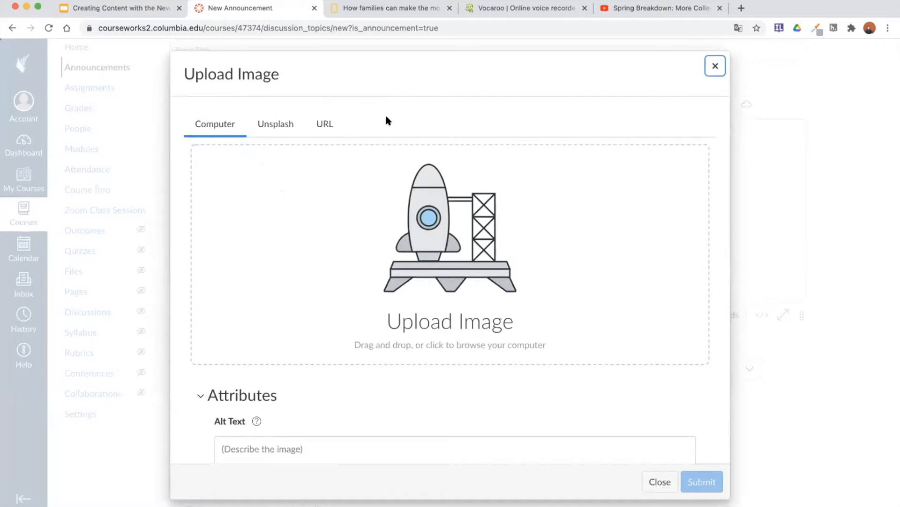
click(280, 128)
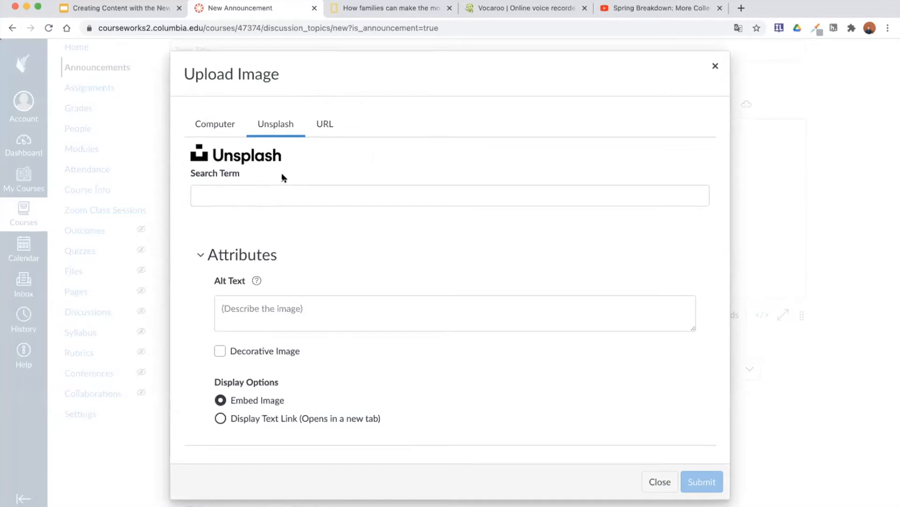
click(255, 190)
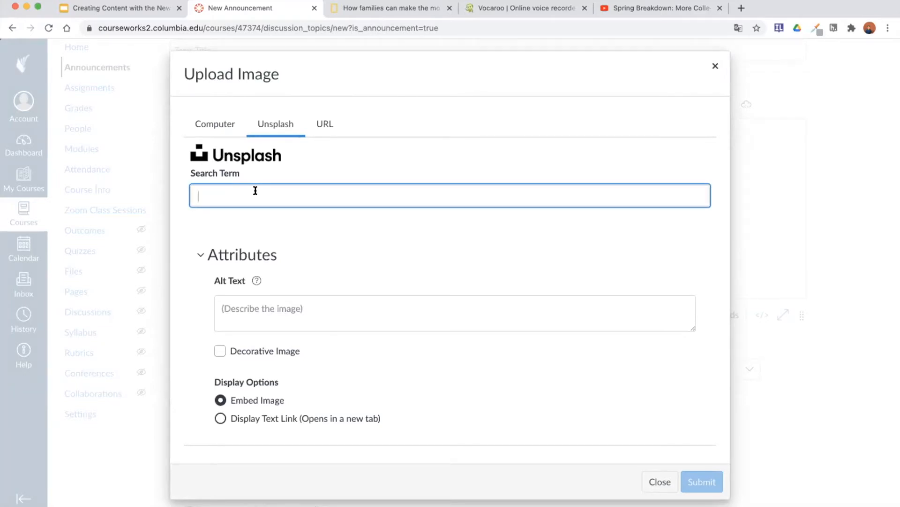
text(spring)
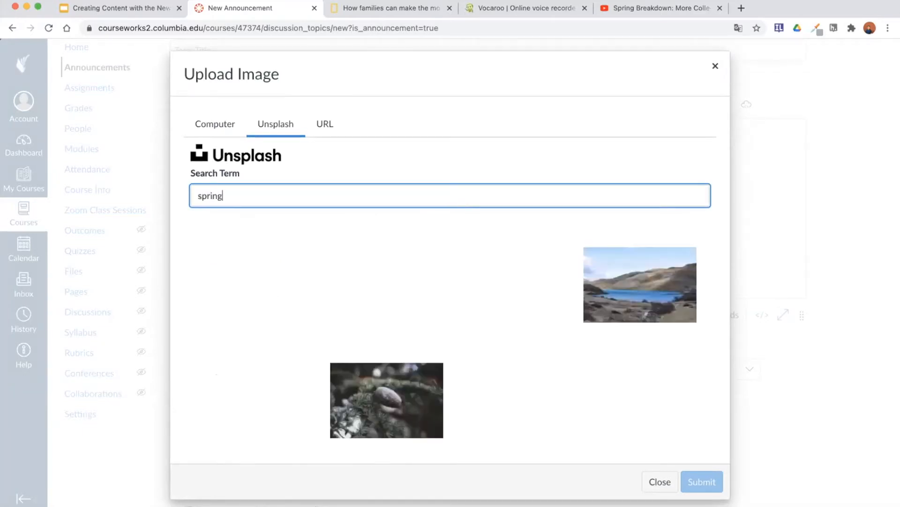
text( break)
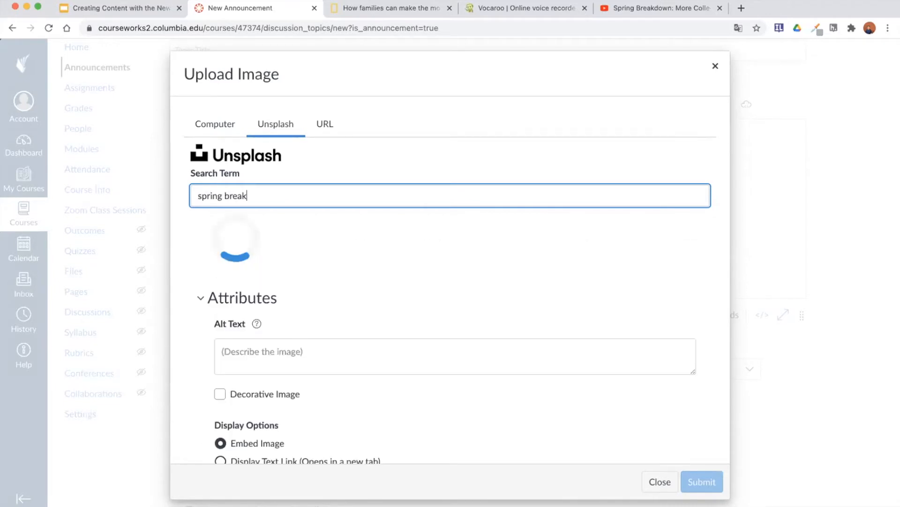
Browse the Unsplash photo results through to the third page.
scroll(291, 277, down, 3)
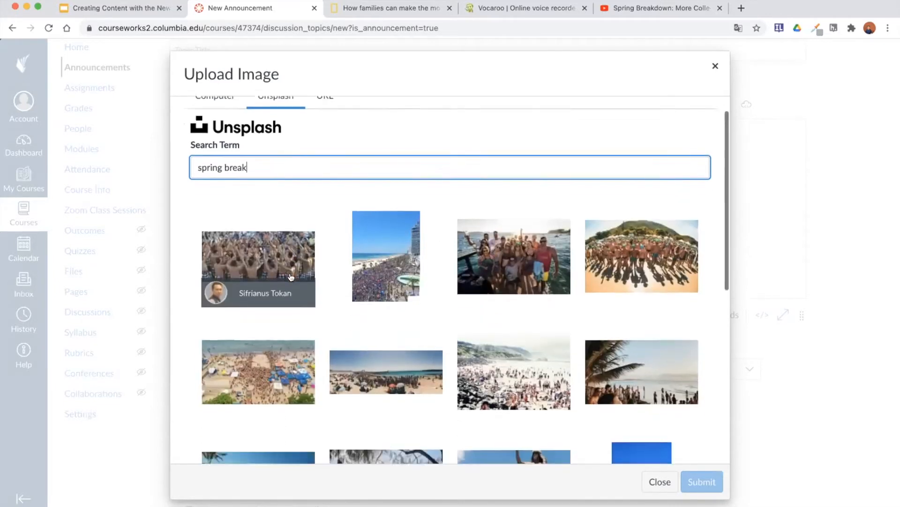
scroll(291, 277, down, 3)
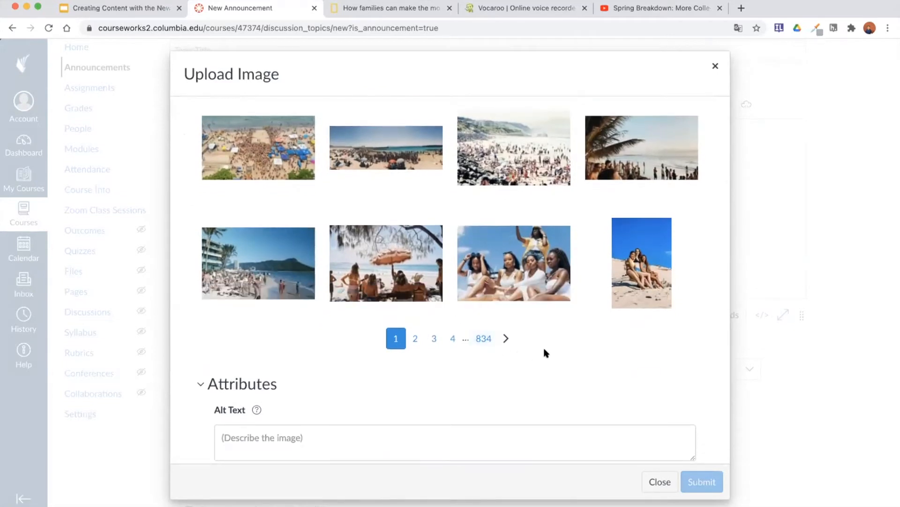
scroll(544, 353, up, 1)
scroll(434, 408, up, 1)
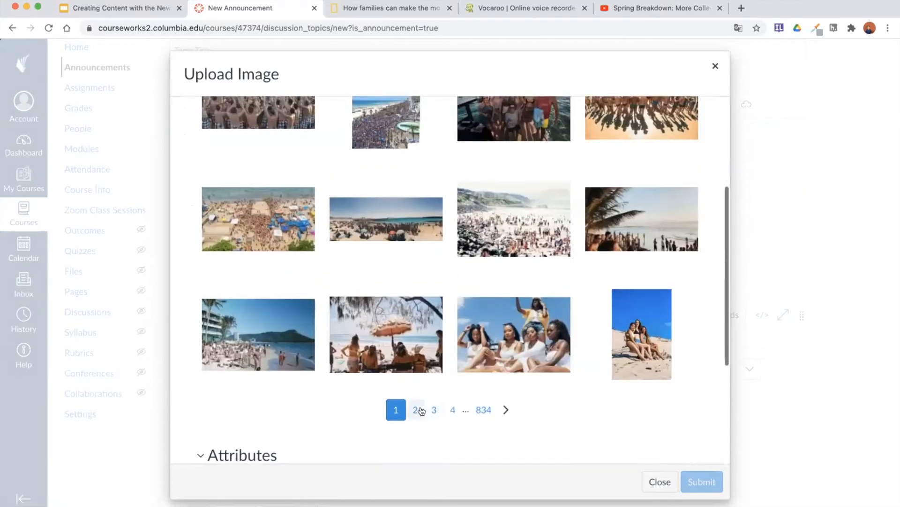
click(415, 410)
scroll(427, 322, down, 3)
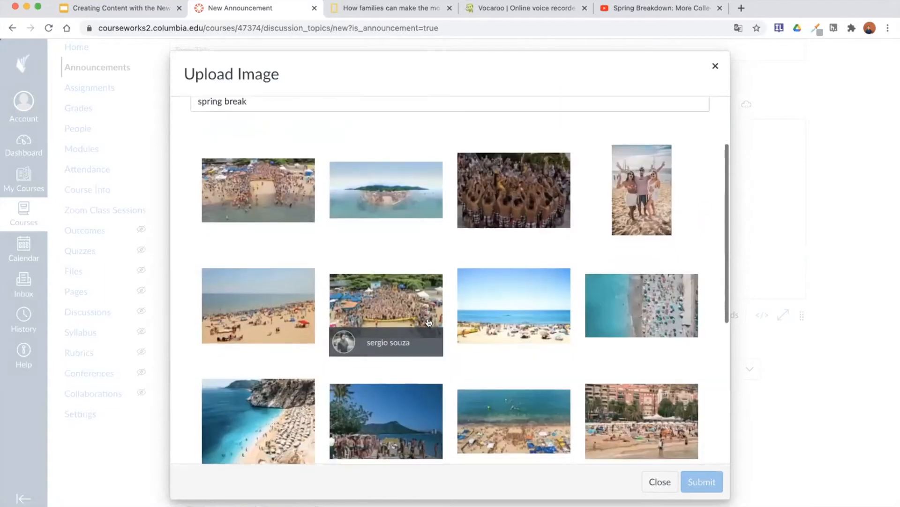
scroll(430, 322, down, 1)
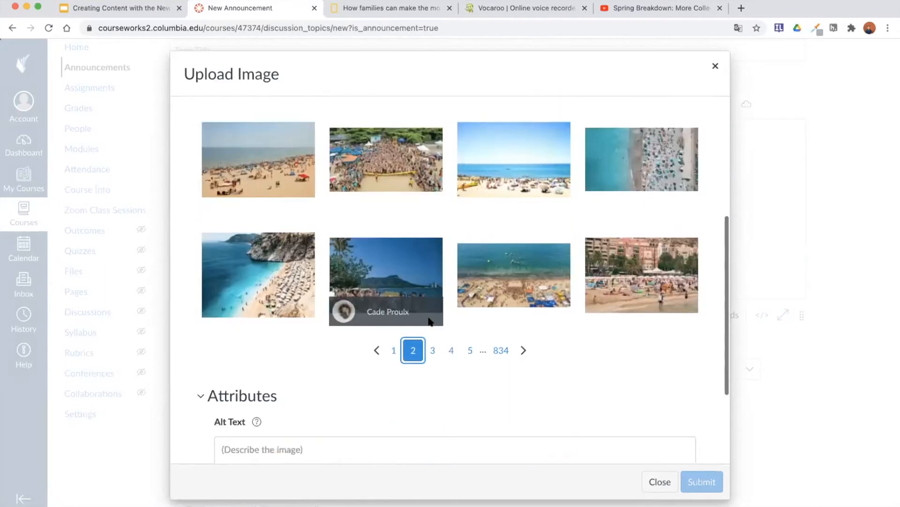
click(430, 354)
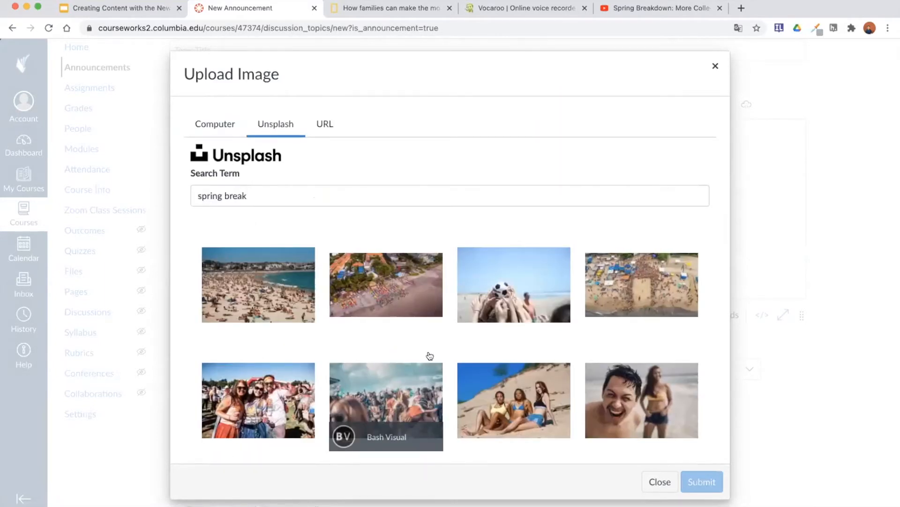
Select the photo of raised hands holding a soccer ball on the beach and embed it in the announcement.
scroll(490, 258, down, 2)
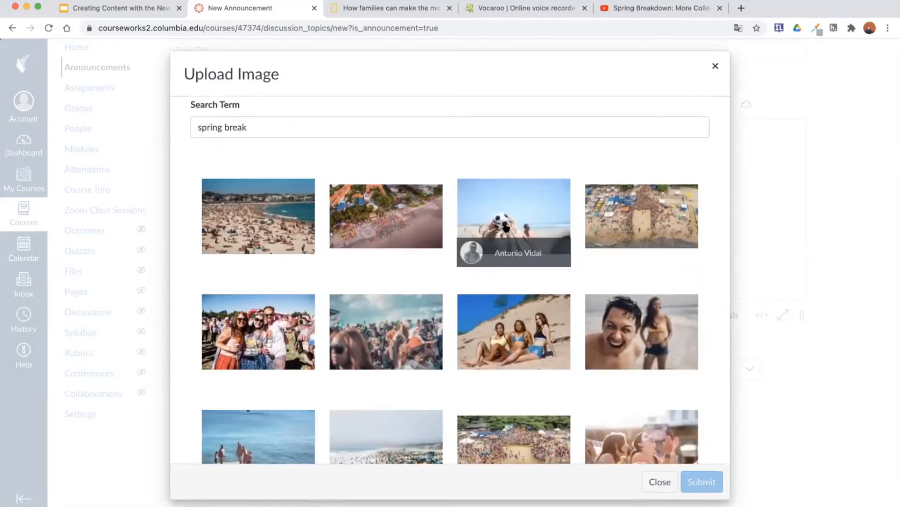
click(507, 229)
scroll(506, 229, down, 6)
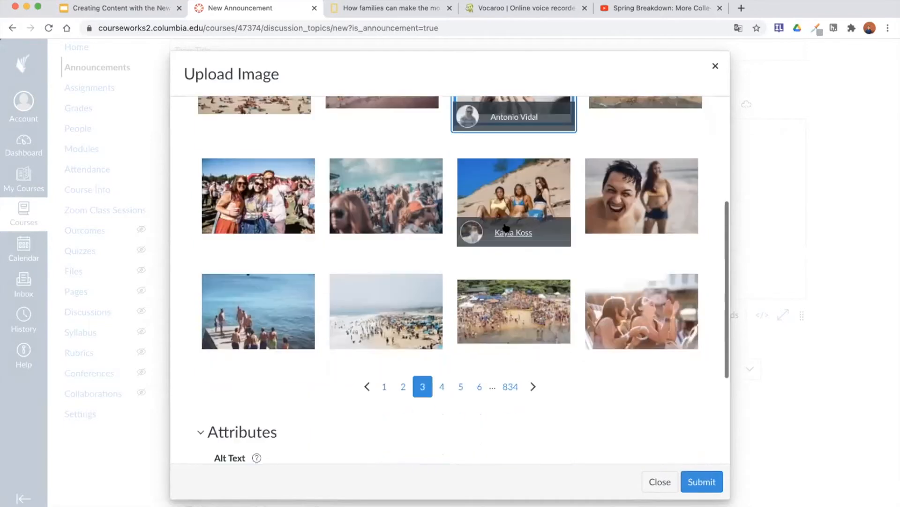
scroll(506, 228, up, 4)
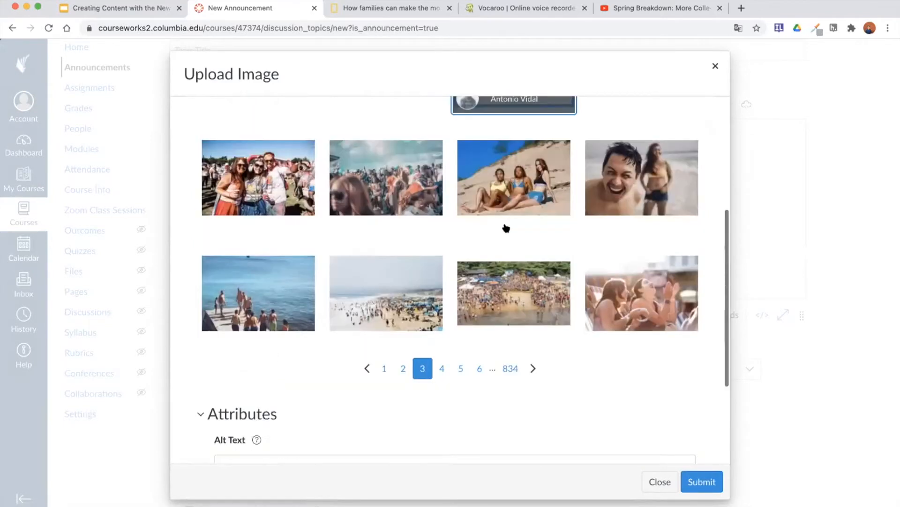
scroll(506, 228, down, 4)
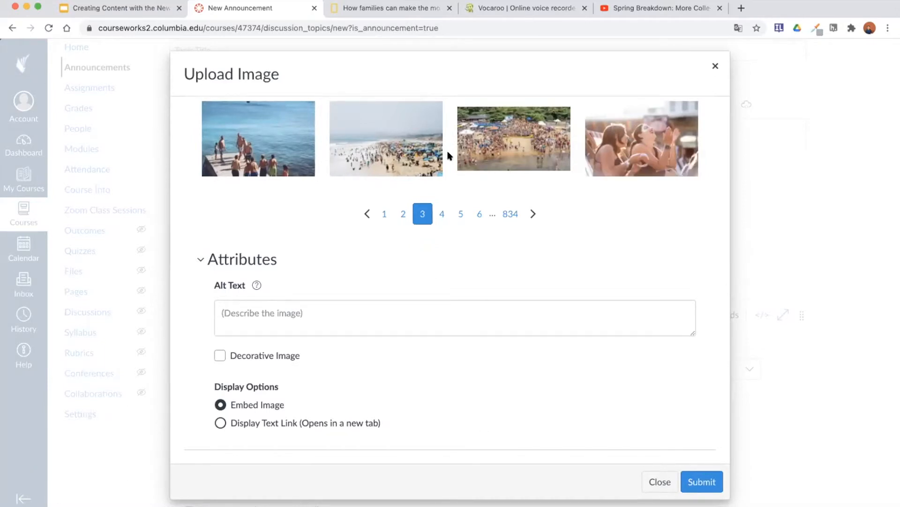
click(699, 483)
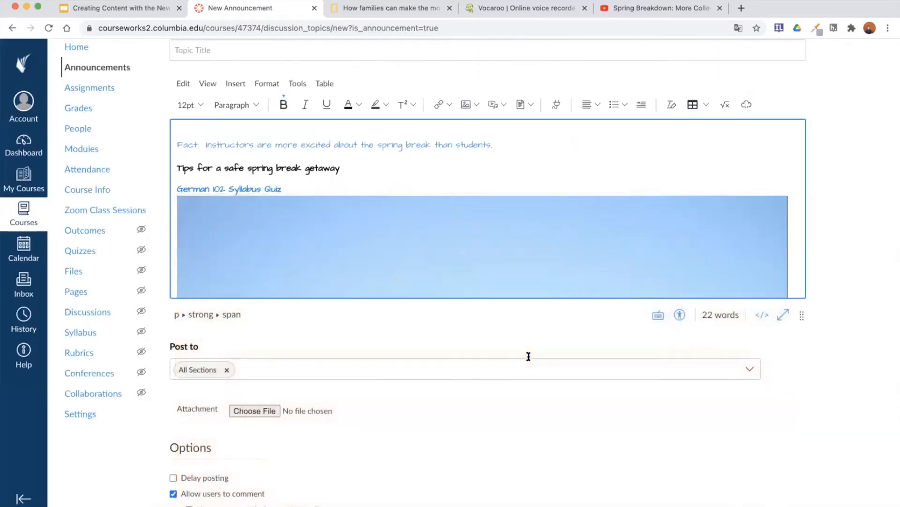
Shrink the embedded soccer ball photo proportionally to slightly less than half its inserted width.
scroll(512, 262, down, 1)
scroll(512, 262, down, 5)
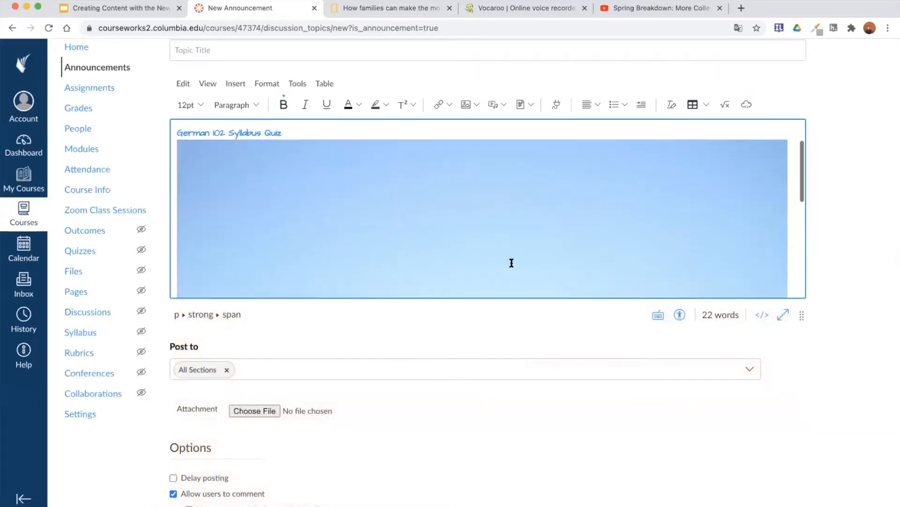
scroll(512, 263, down, 2)
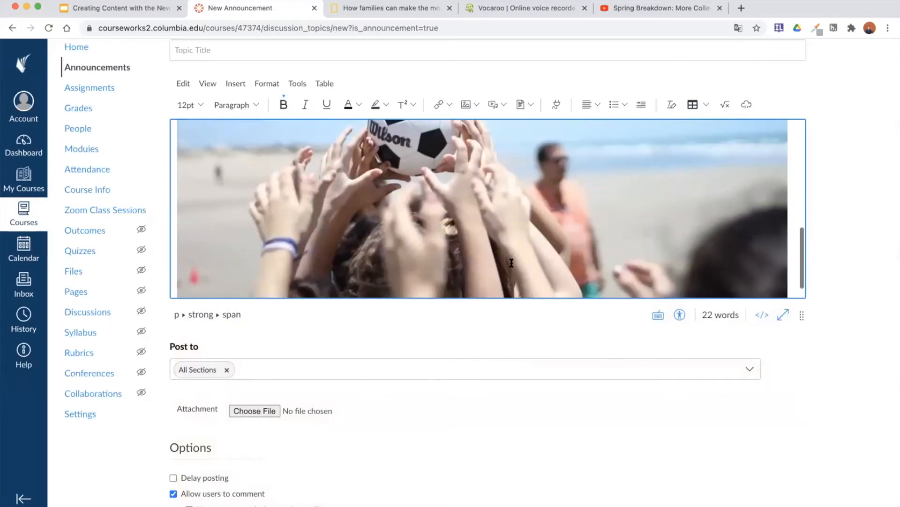
scroll(511, 263, up, 10)
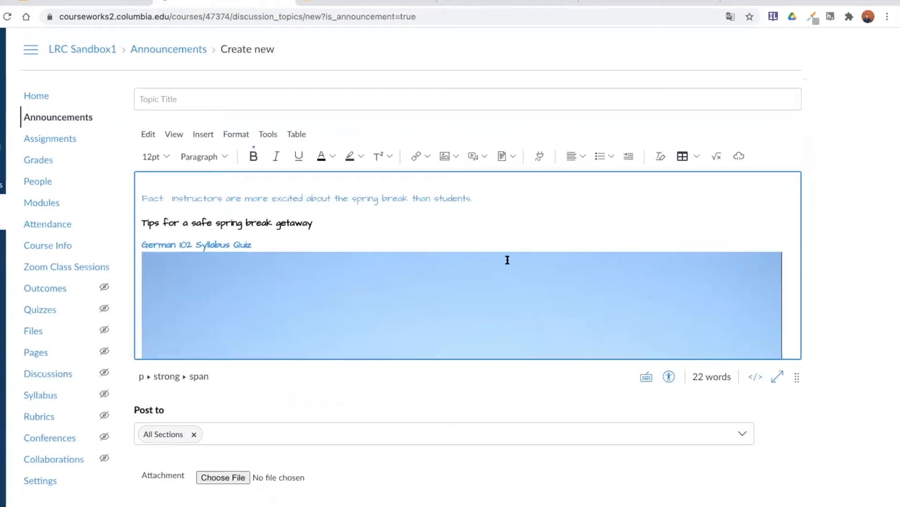
click(520, 289)
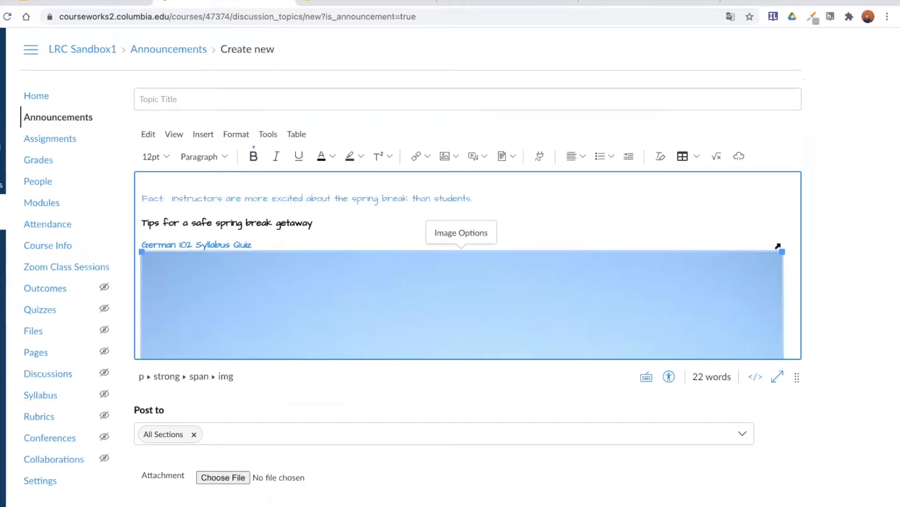
drag(779, 247, 423, 297)
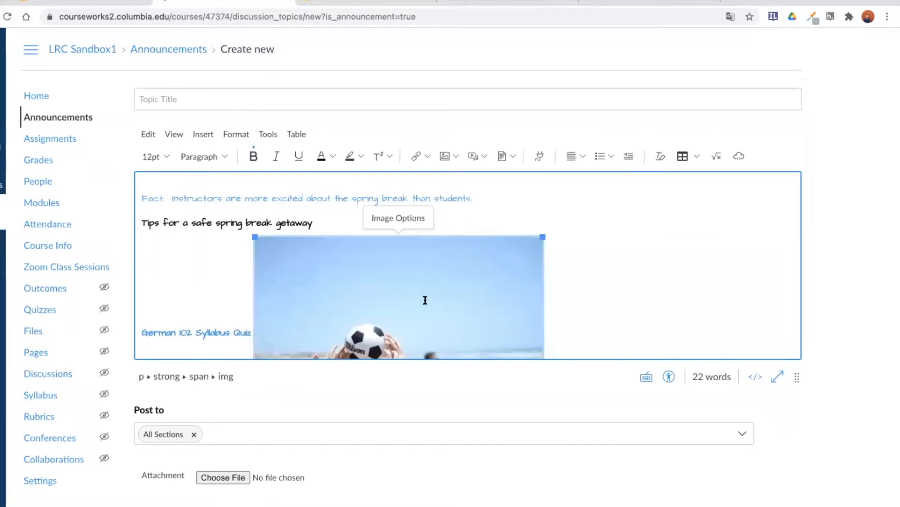
scroll(624, 213, down, 1)
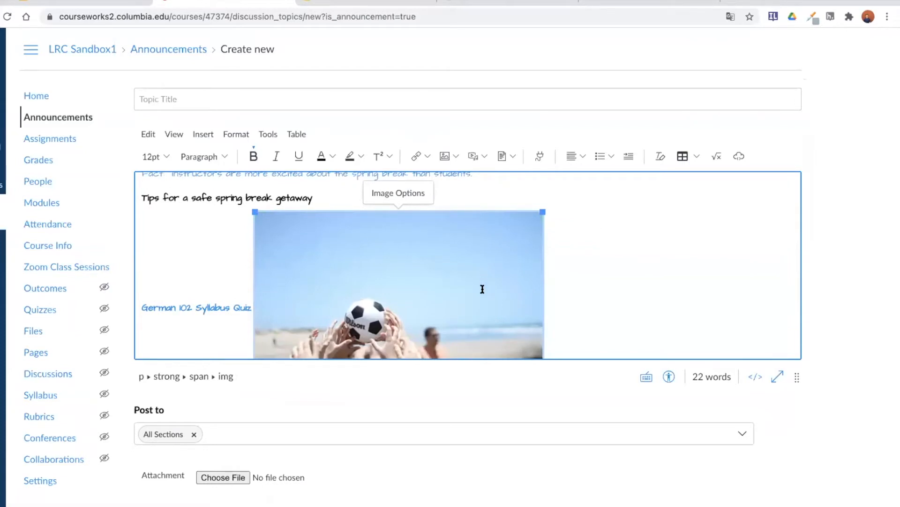
Set the soccer ball photo to a custom width of 800 with its aspect ratio preserved.
scroll(484, 289, up, 1)
scroll(484, 290, down, 1)
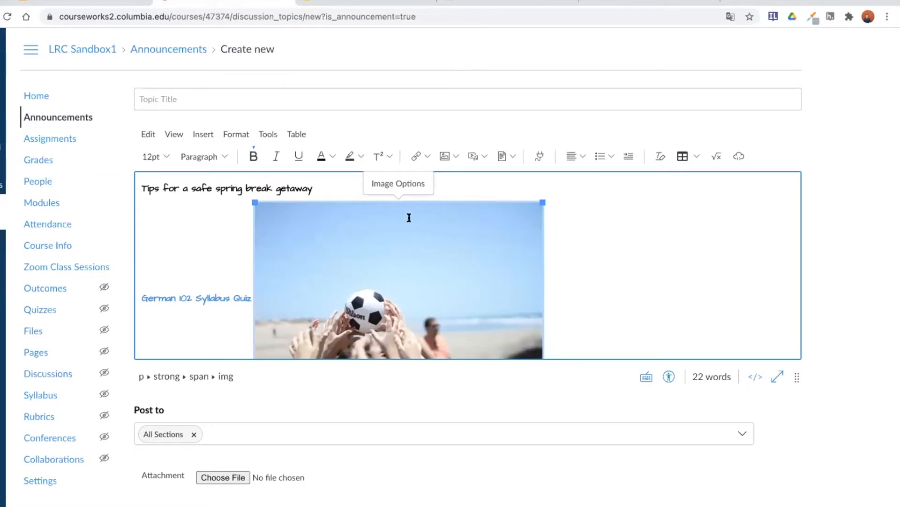
click(403, 184)
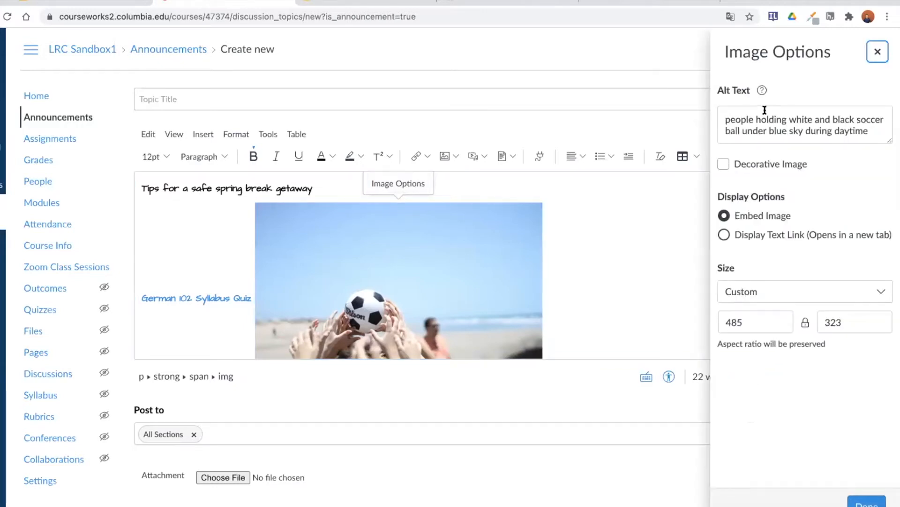
click(764, 322)
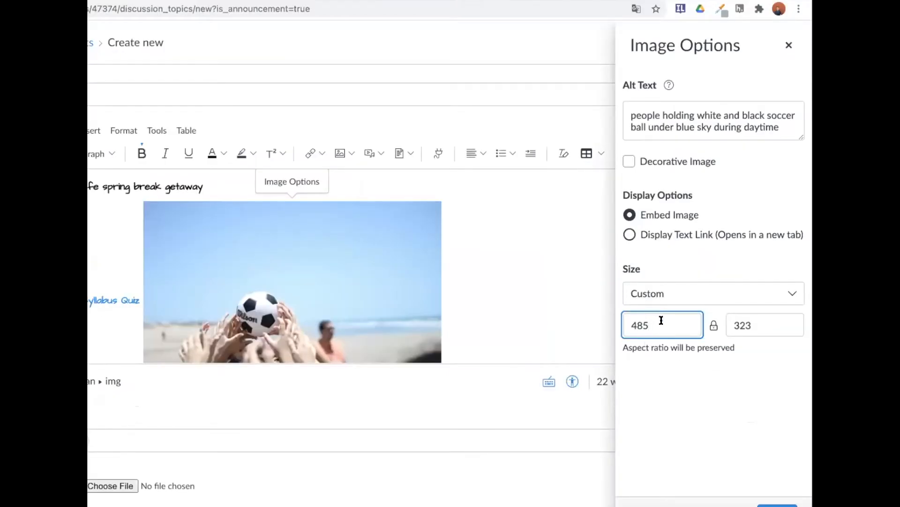
key(BackSpace)
key(BackSpace)
key(BackSpace)
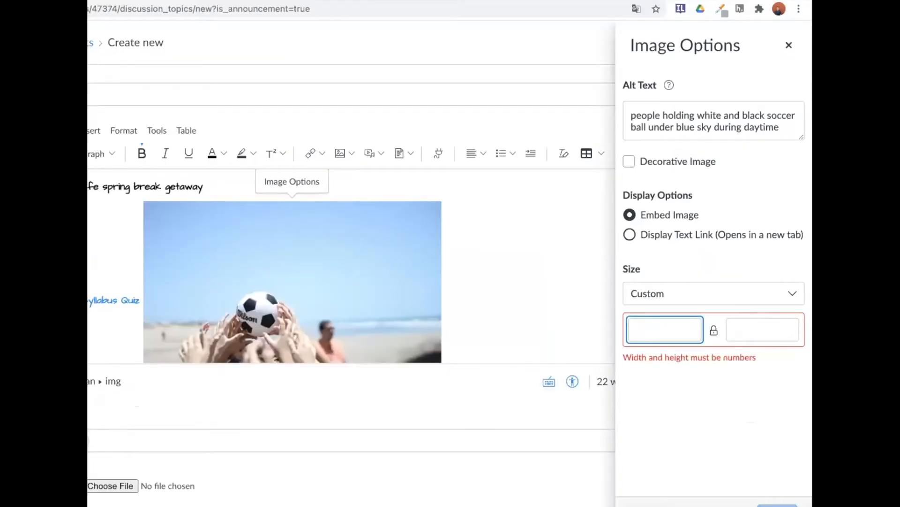
text(800)
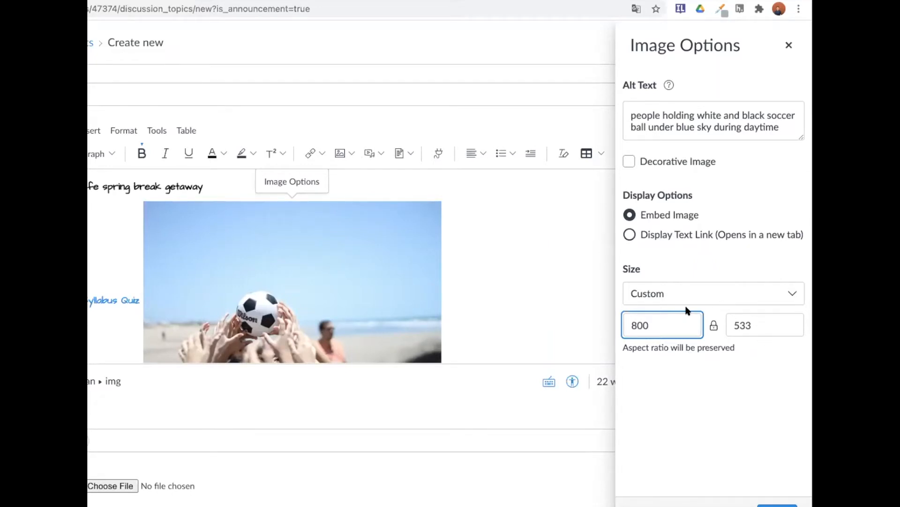
click(714, 326)
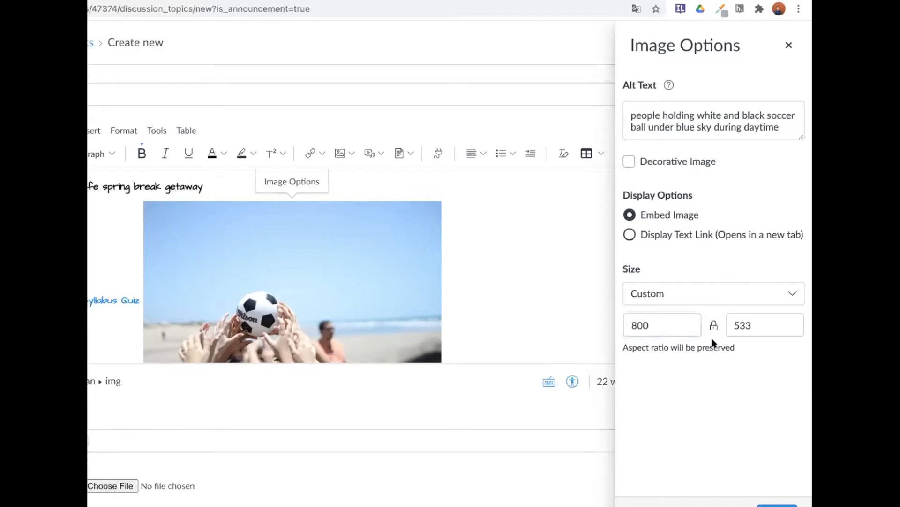
click(744, 296)
click(691, 415)
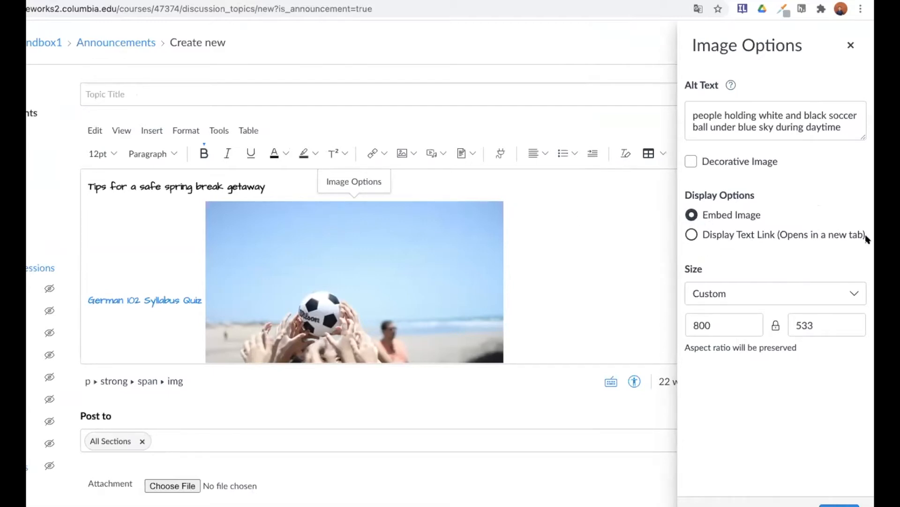
Switch the soccer ball photo to a text link that opens in a new tab and review its link options.
click(692, 235)
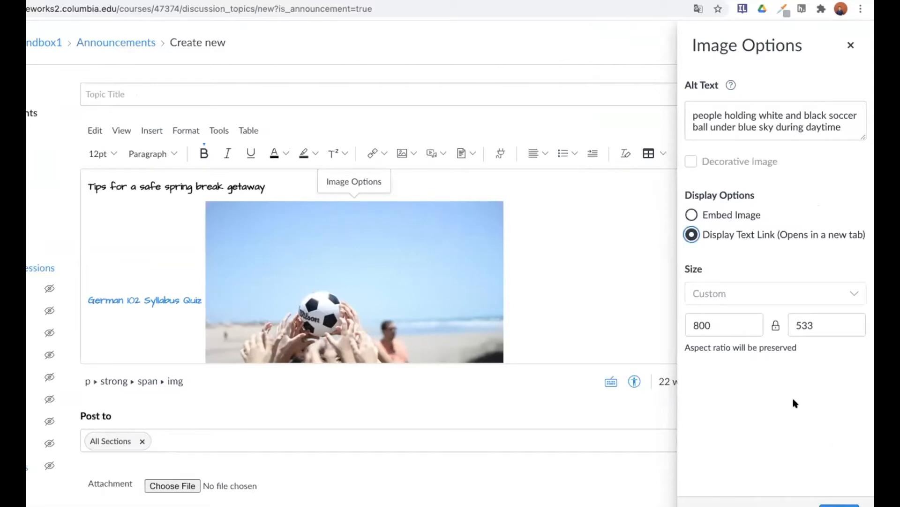
click(845, 505)
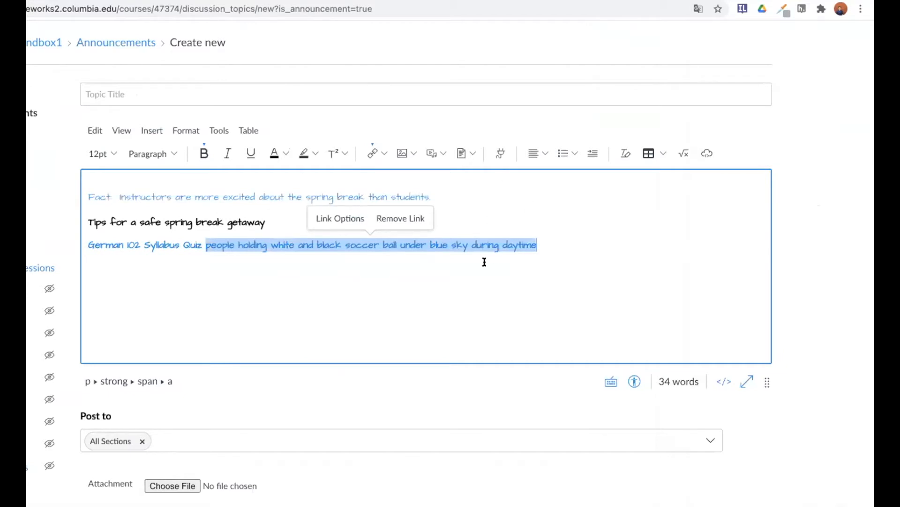
click(201, 245)
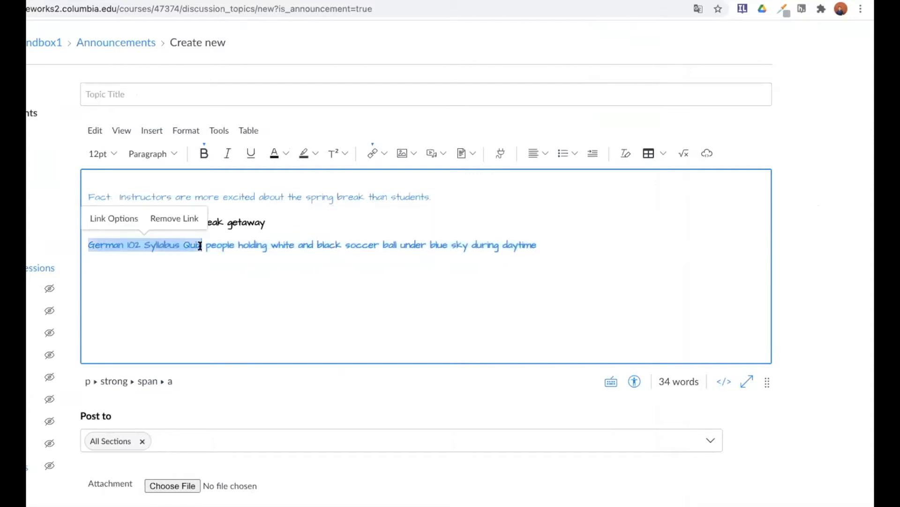
click(219, 244)
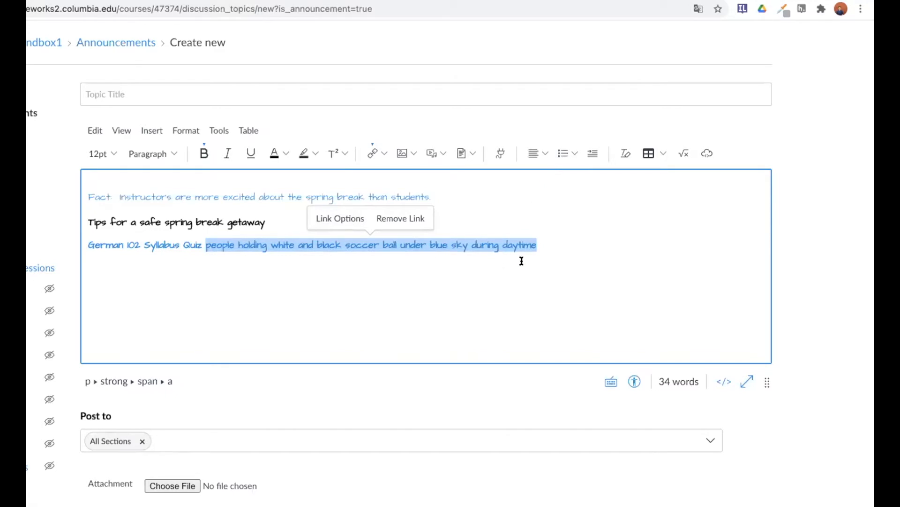
click(349, 217)
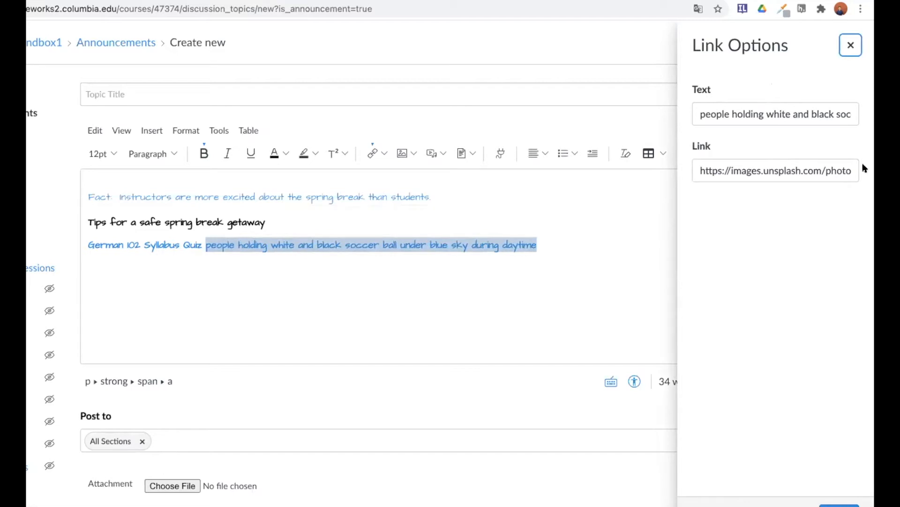
click(839, 504)
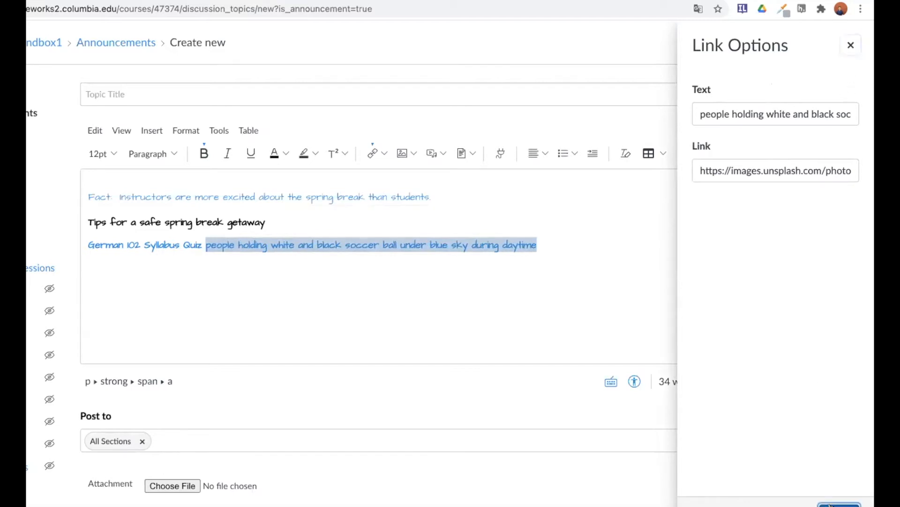
Remove the link from the soccer ball description text and delete that text beside the quiz link.
click(400, 218)
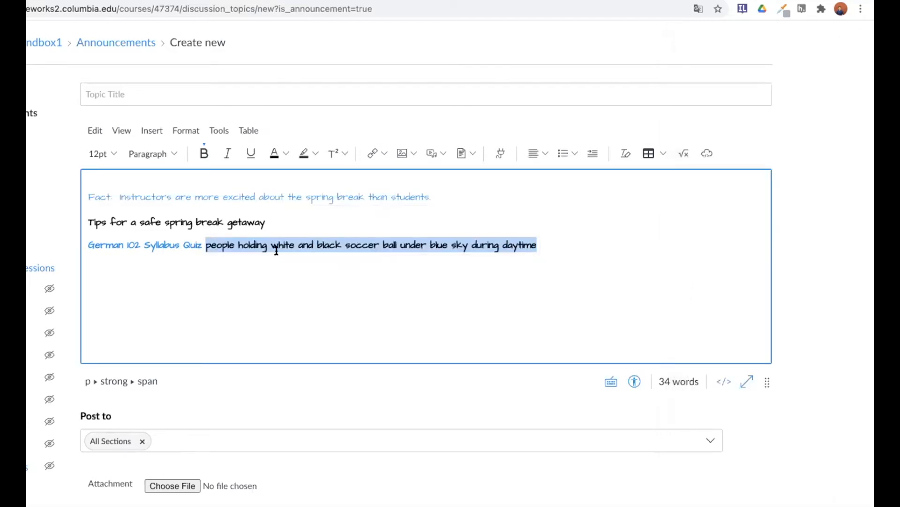
click(534, 244)
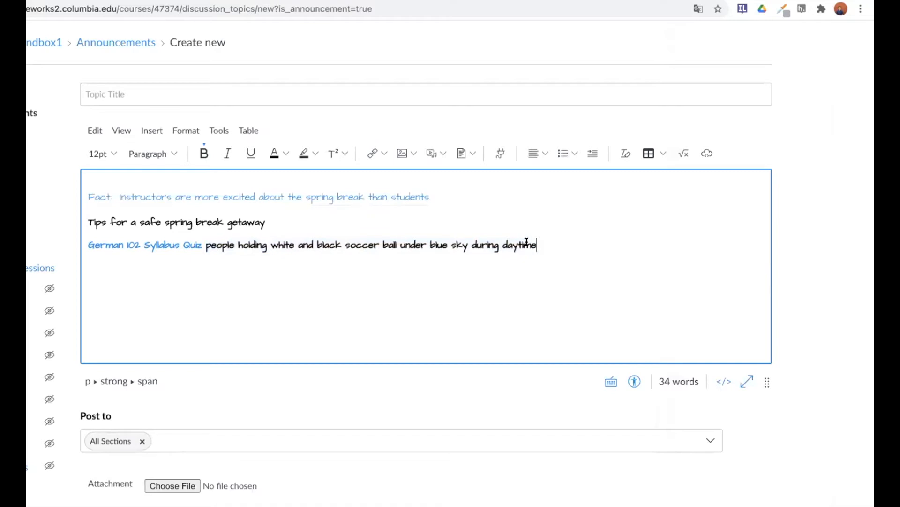
drag(539, 246, 211, 243)
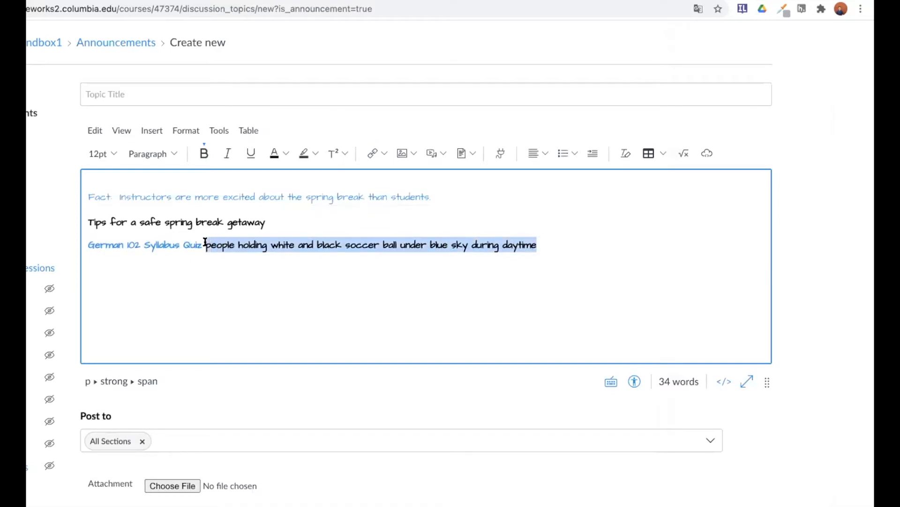
key(BackSpace)
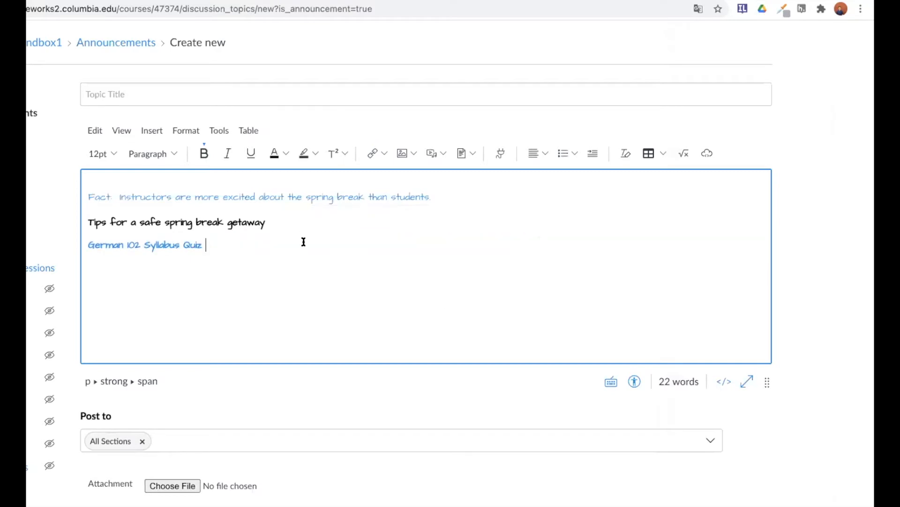
Start an image upload from the computer after the quiz link and choose the file "spring break.png".
click(152, 130)
mouse_move(169, 171)
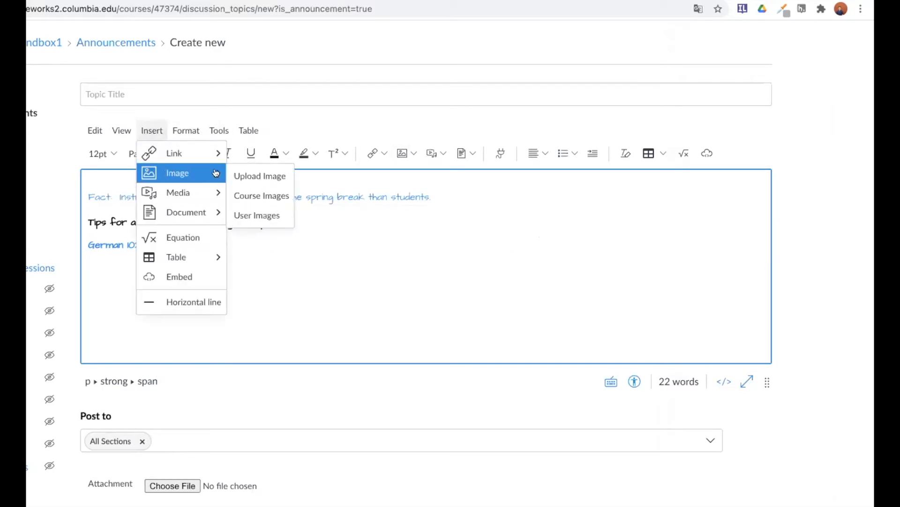
click(255, 175)
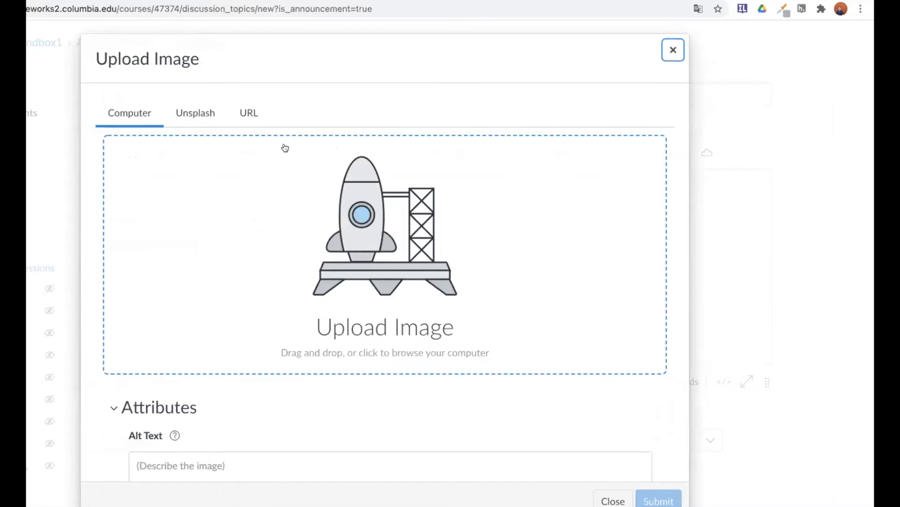
scroll(312, 199, down, 1)
scroll(309, 198, down, 2)
scroll(308, 197, up, 2)
click(373, 266)
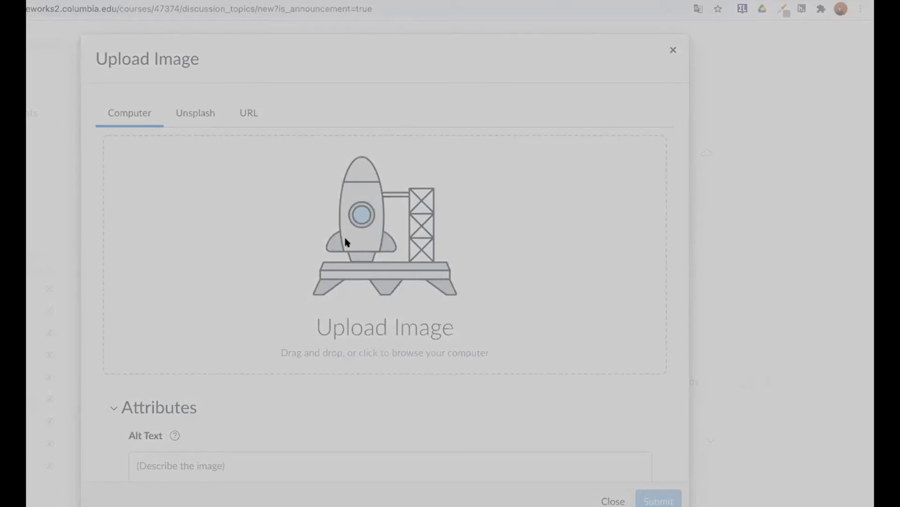
click(580, 353)
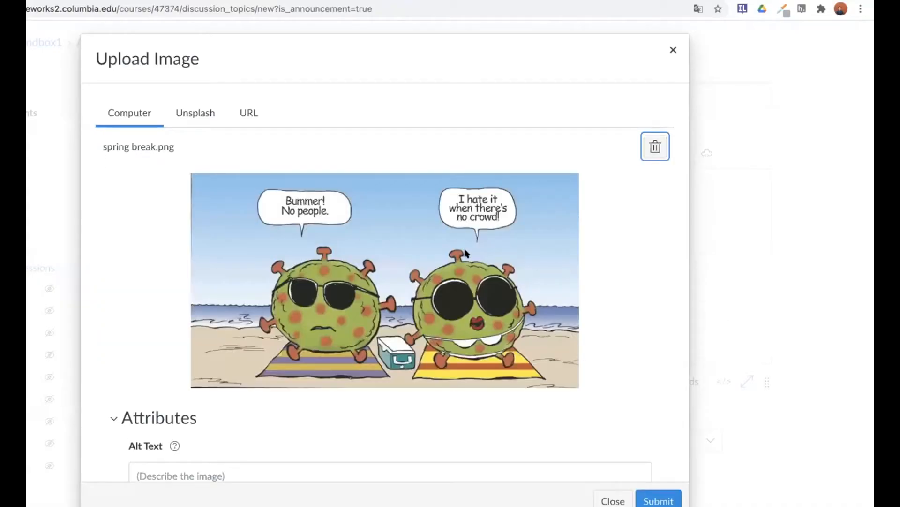
Give the uploaded image the alt text "Covid Cartoon" and submit it as an embedded image.
scroll(571, 319, down, 3)
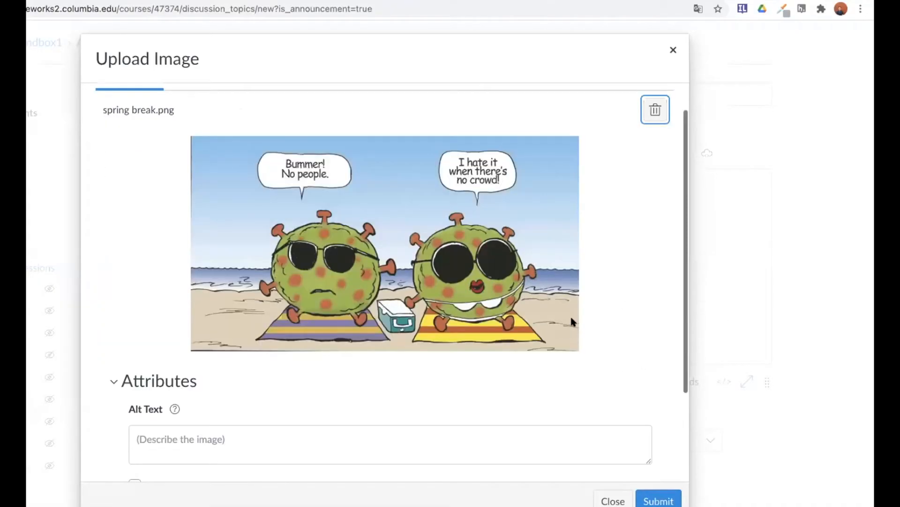
scroll(573, 321, down, 3)
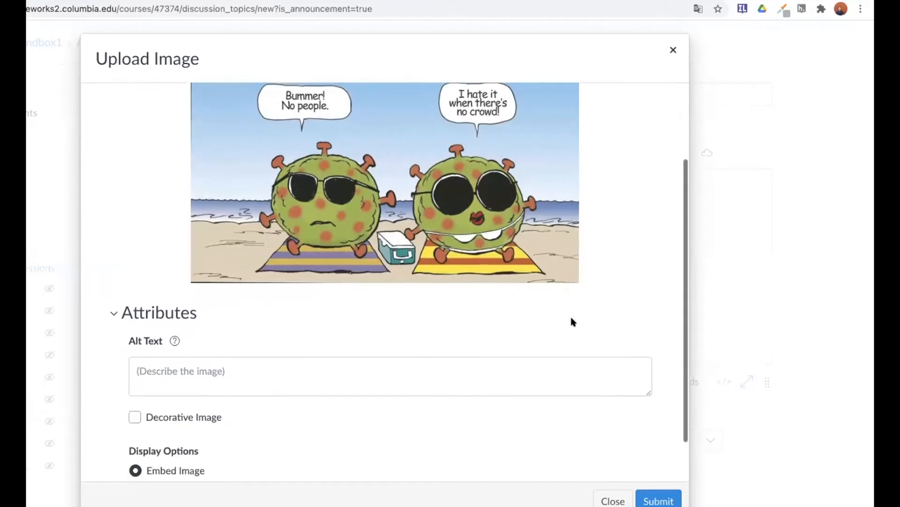
scroll(572, 322, down, 1)
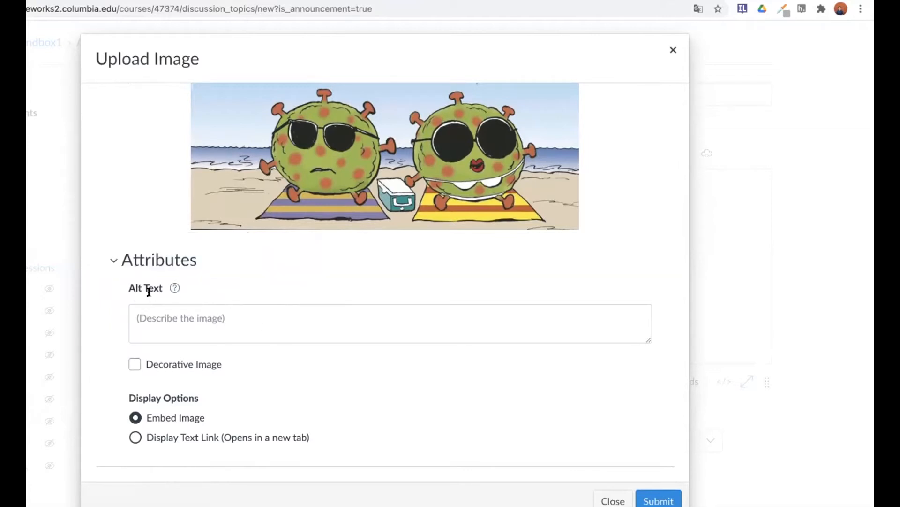
click(252, 320)
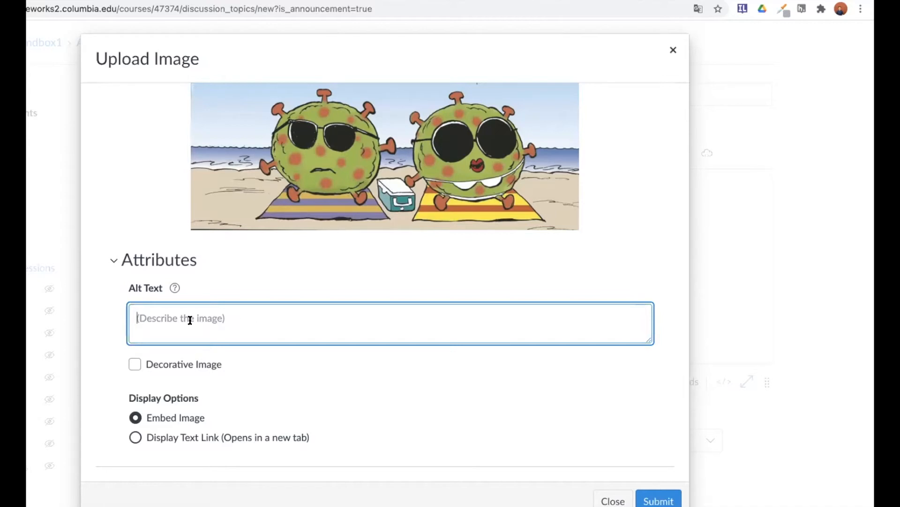
text(CO)
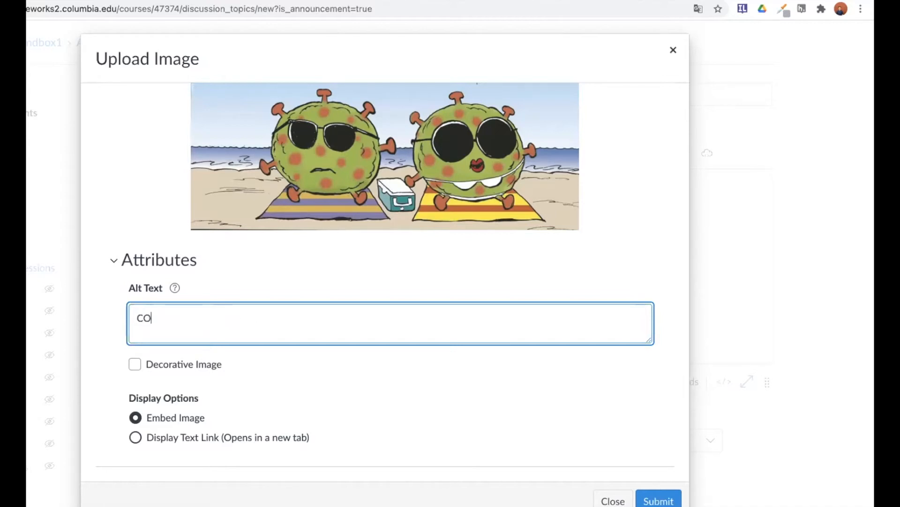
key(BackSpace)
text(=)
text(vid Cartoo)
text(n)
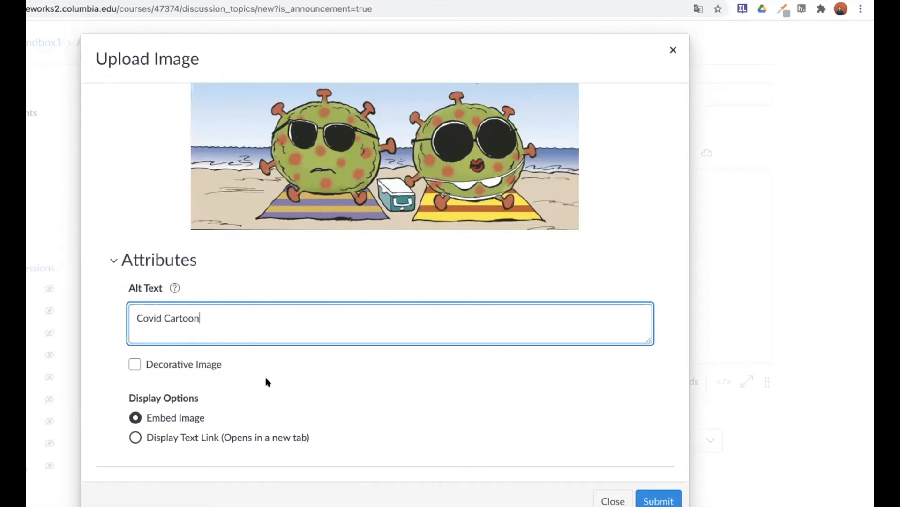
click(656, 499)
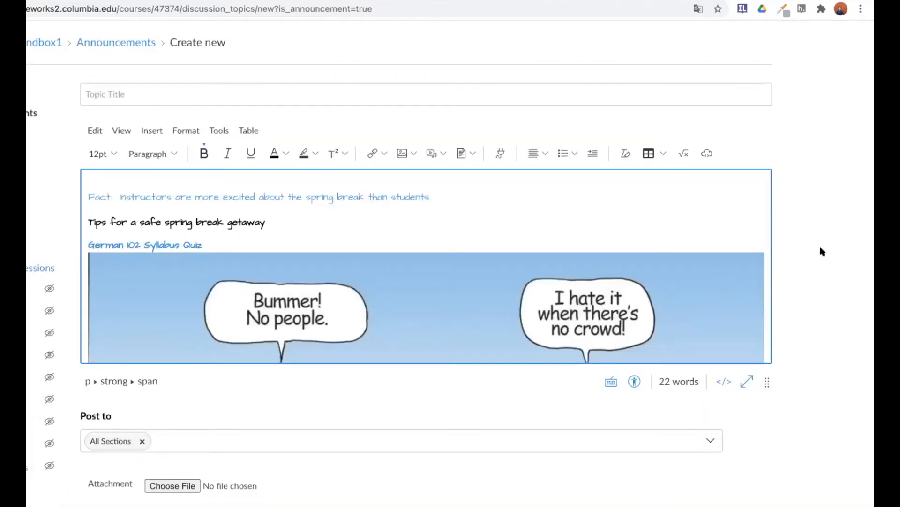
Shrink the embedded cartoon proportionally to about two thirds of its inserted width.
click(748, 272)
scroll(747, 255, up, 1)
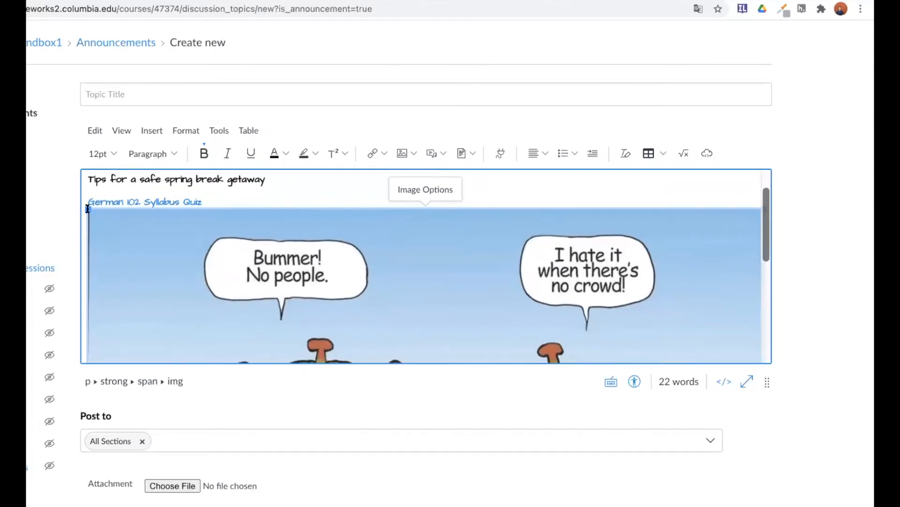
drag(86, 211, 317, 253)
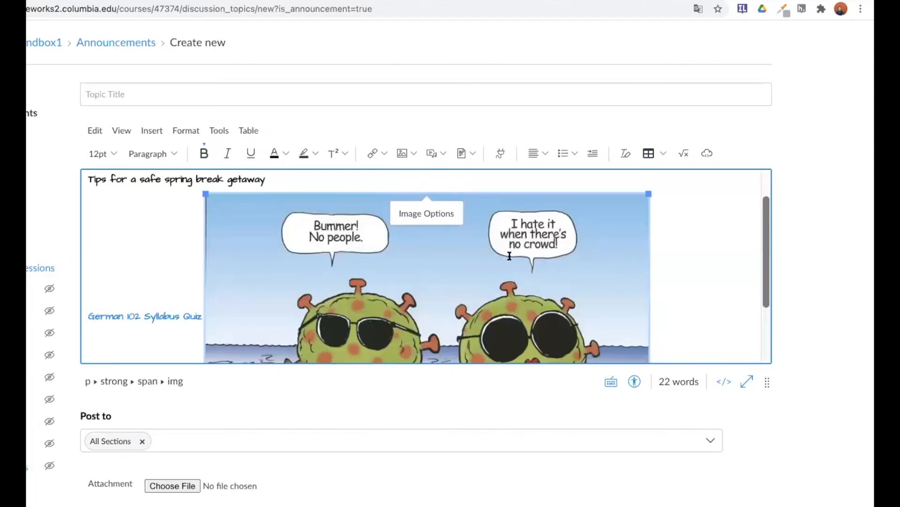
Try center alignment on the cartoon image and turn it off again.
scroll(496, 247, down, 1)
scroll(496, 247, down, 2)
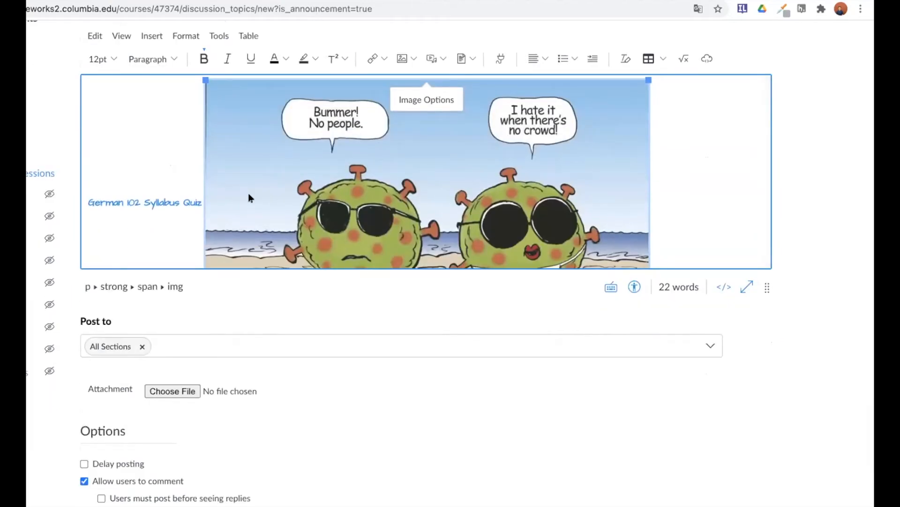
scroll(251, 166, up, 2)
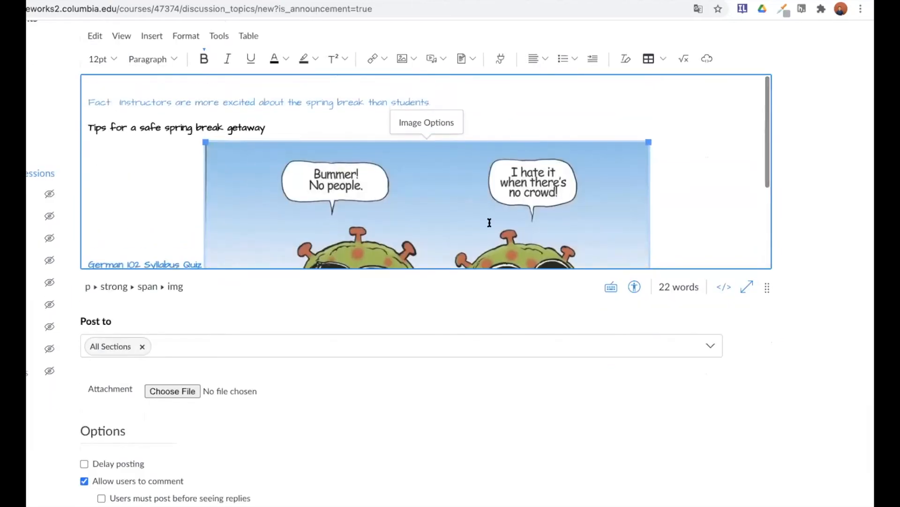
click(538, 58)
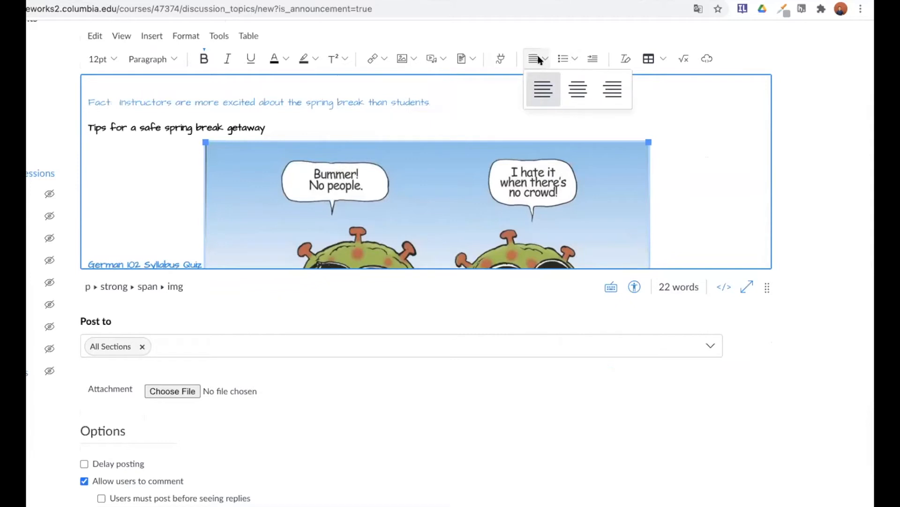
click(564, 97)
scroll(526, 139, down, 2)
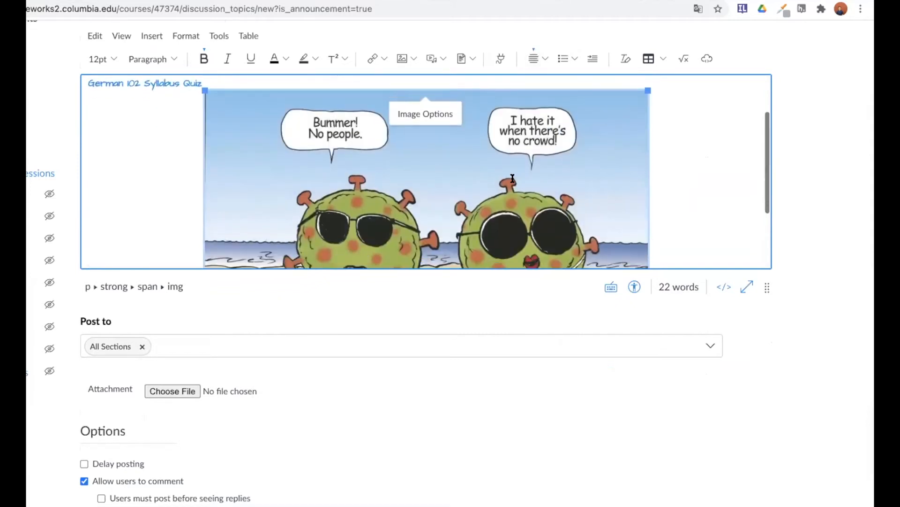
click(532, 58)
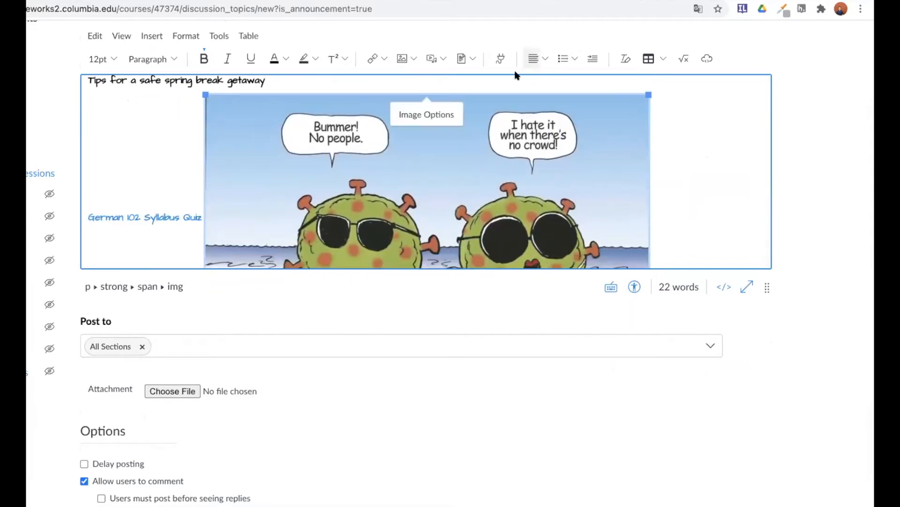
Insert two blank lines between the "Tips for a safe spring break getaway" link and the cartoon image.
scroll(679, 154, down, 4)
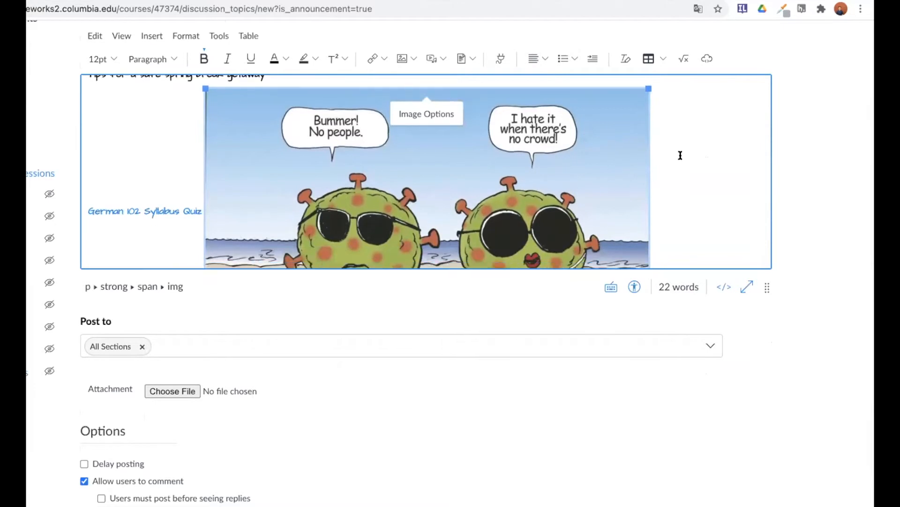
click(682, 147)
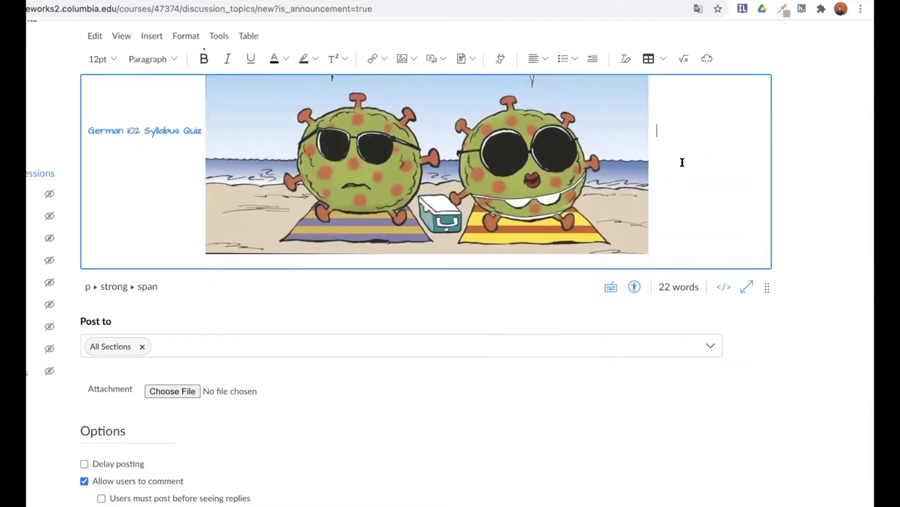
scroll(672, 197, up, 5)
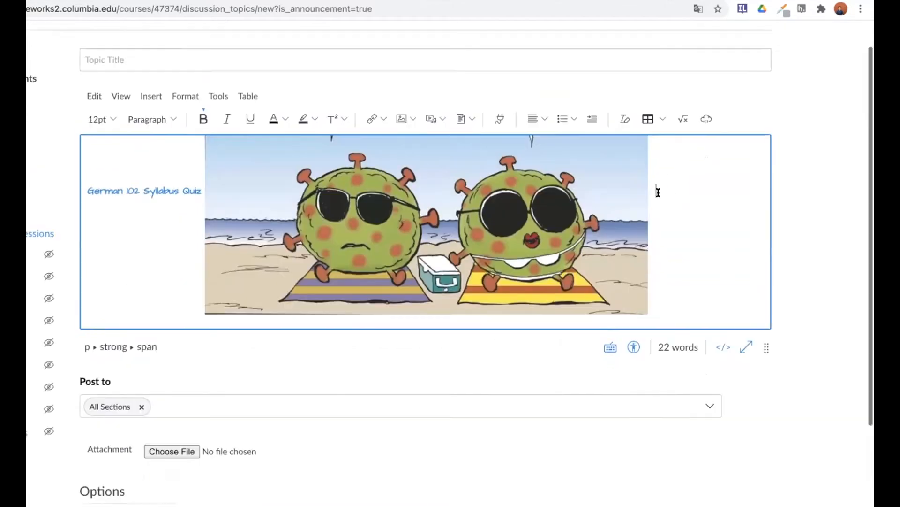
click(192, 218)
scroll(192, 217, up, 3)
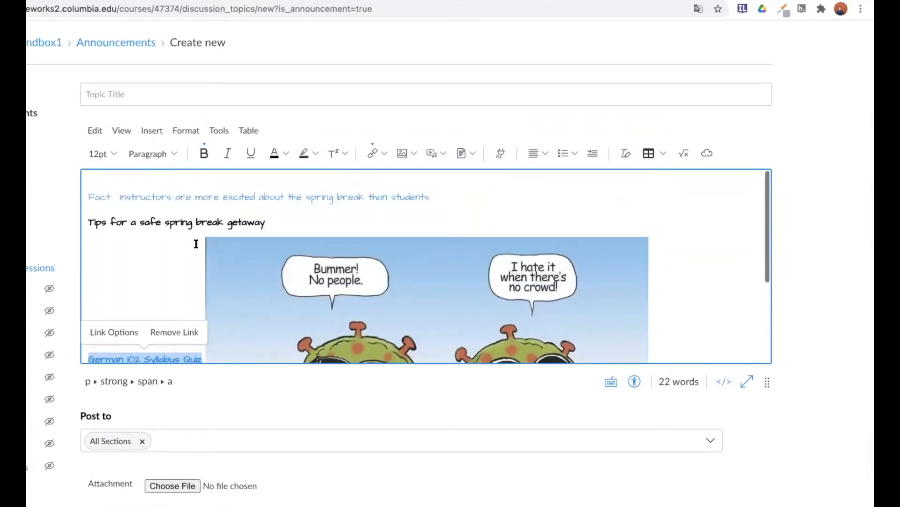
click(318, 205)
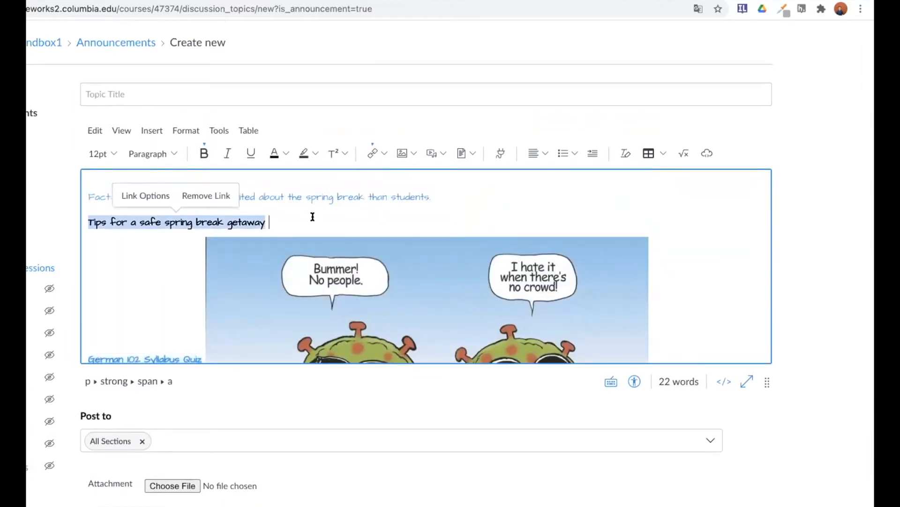
click(312, 217)
key(Return)
key(Return)
Remove the link from the "German 102 Syllabus Quiz" text beside the cartoon and delete the text.
scroll(312, 216, down, 3)
scroll(151, 195, down, 5)
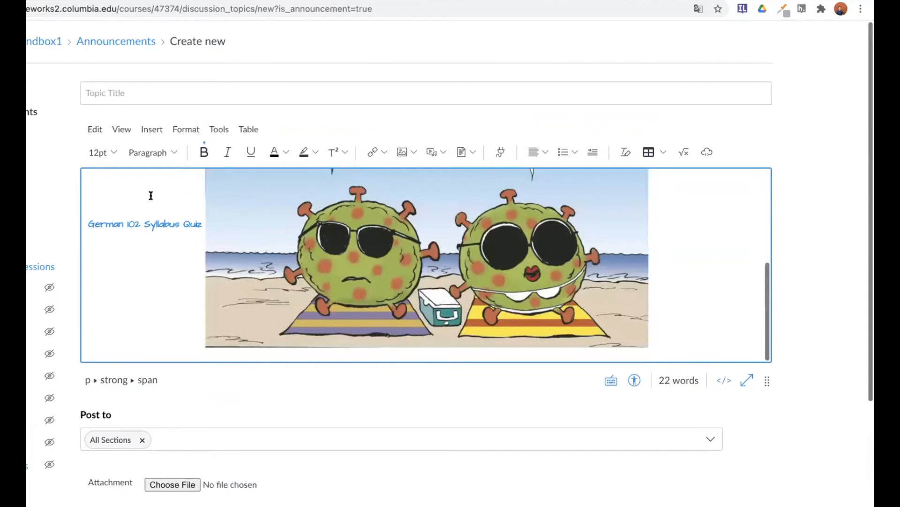
triple_click(137, 223)
click(177, 197)
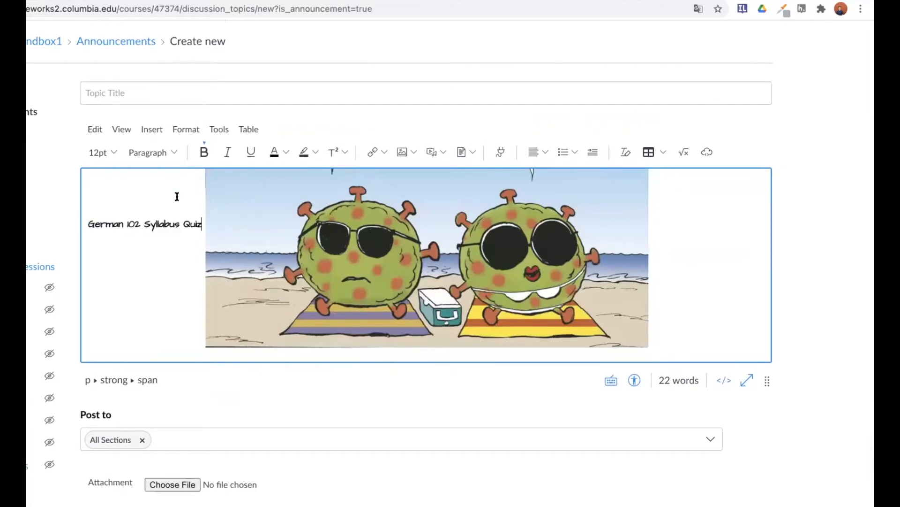
scroll(190, 242, up, 2)
drag(197, 277, 76, 278)
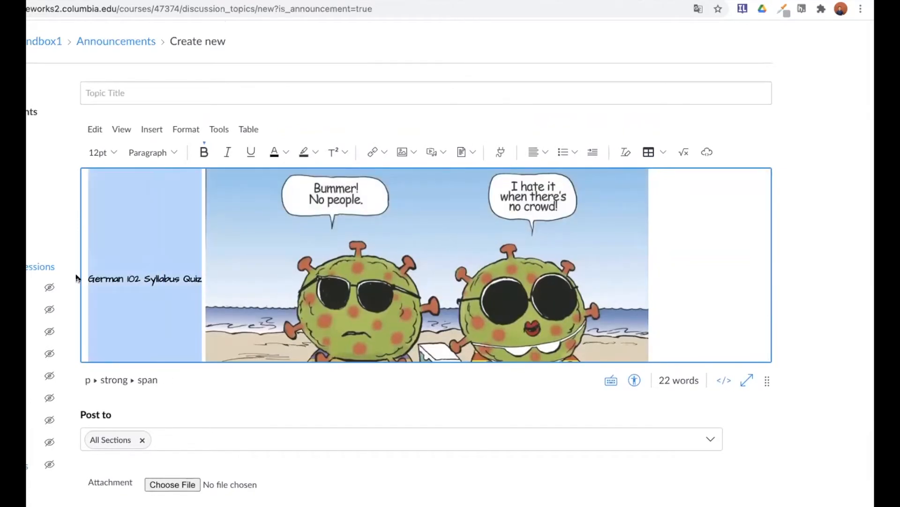
key(BackSpace)
scroll(301, 263, up, 4)
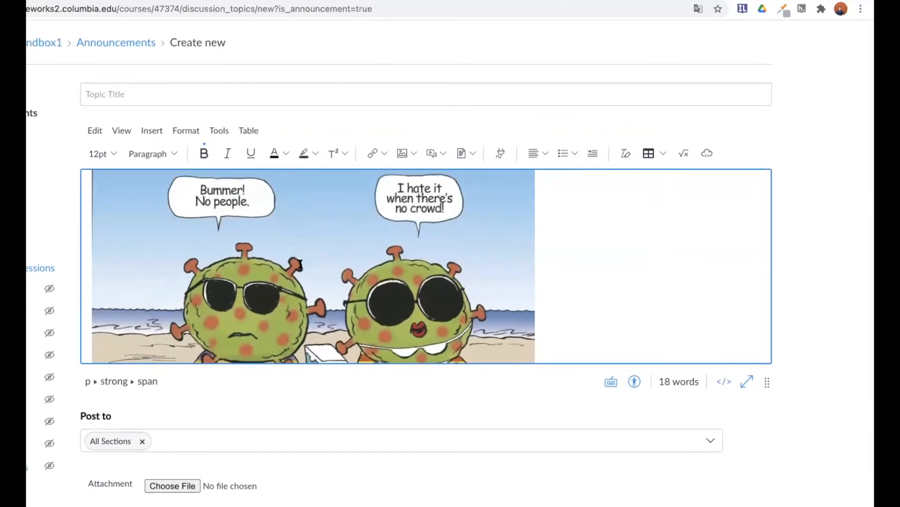
Open the list of course images for the blank line below the spring break tips link.
scroll(300, 263, down, 1)
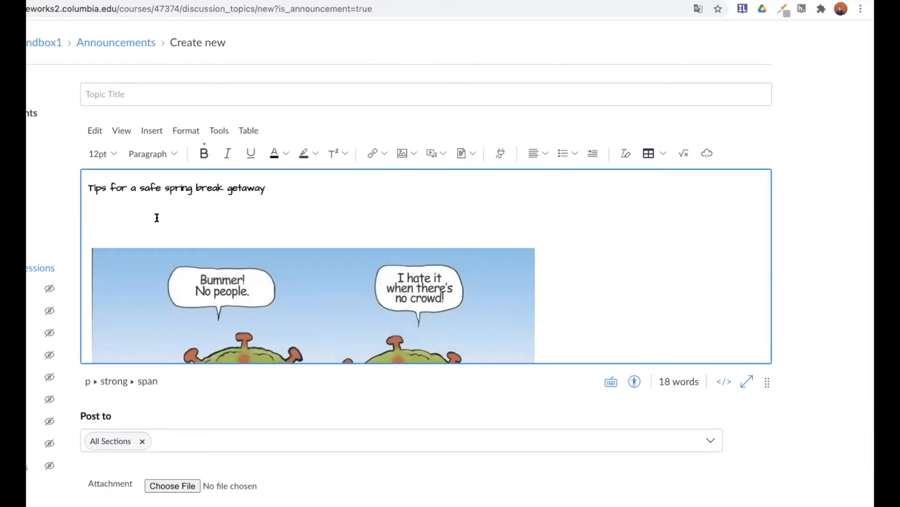
click(120, 206)
click(156, 134)
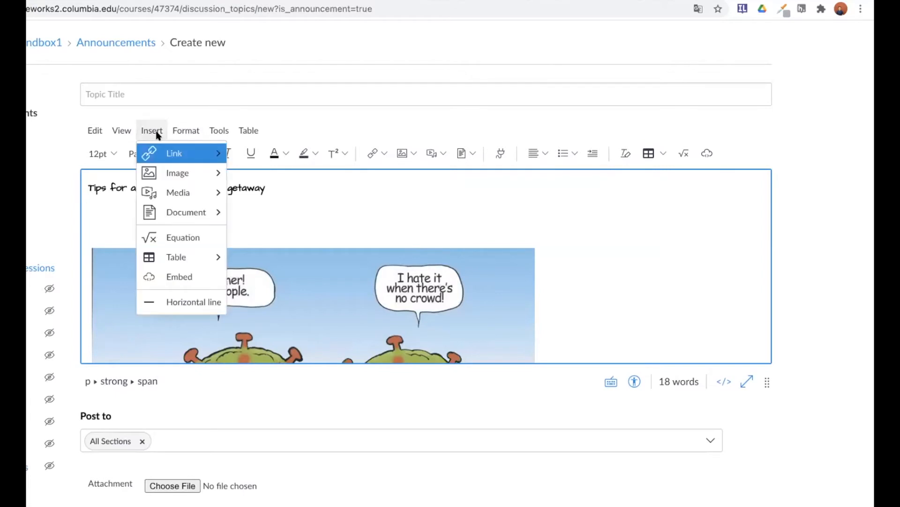
mouse_move(163, 155)
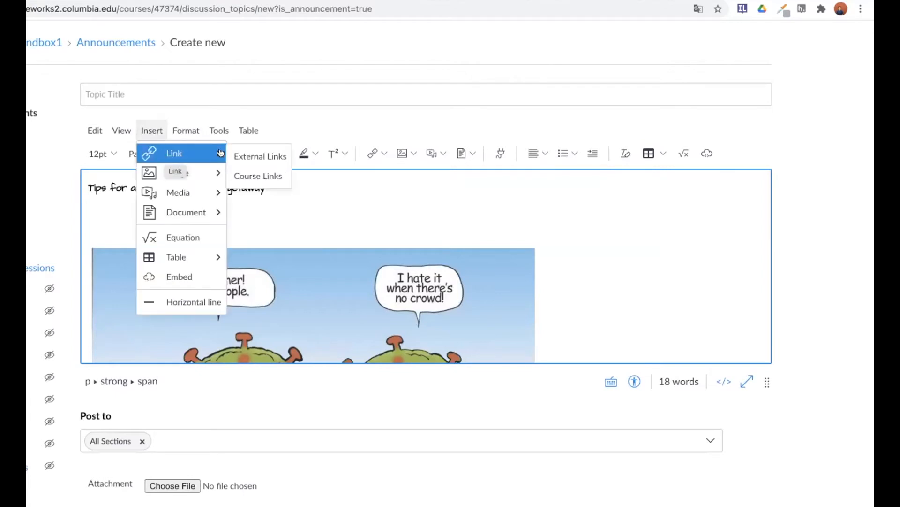
mouse_move(196, 173)
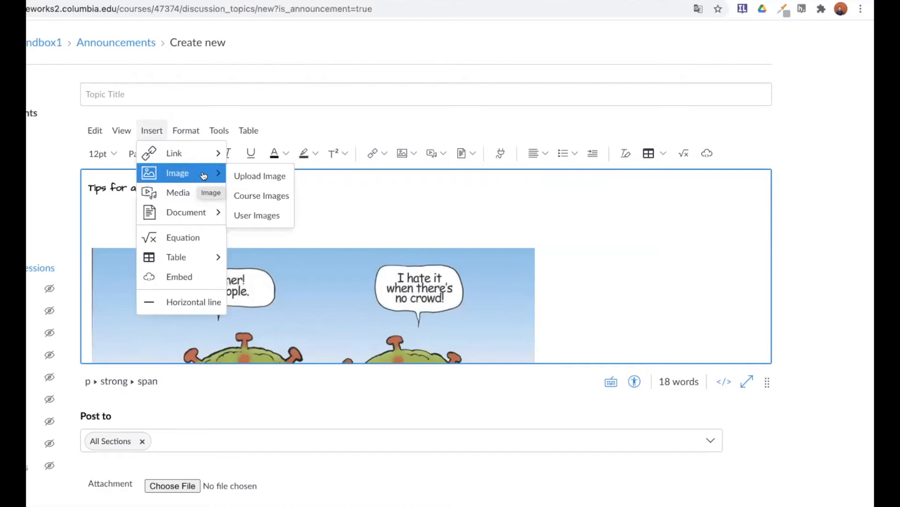
click(272, 205)
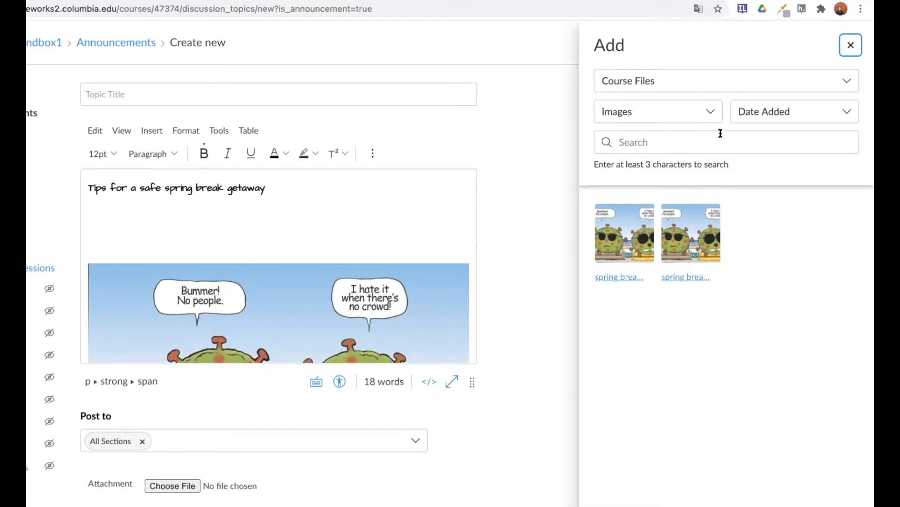
Check the images stored under User Files and under Course Files, and leave without inserting any.
click(671, 84)
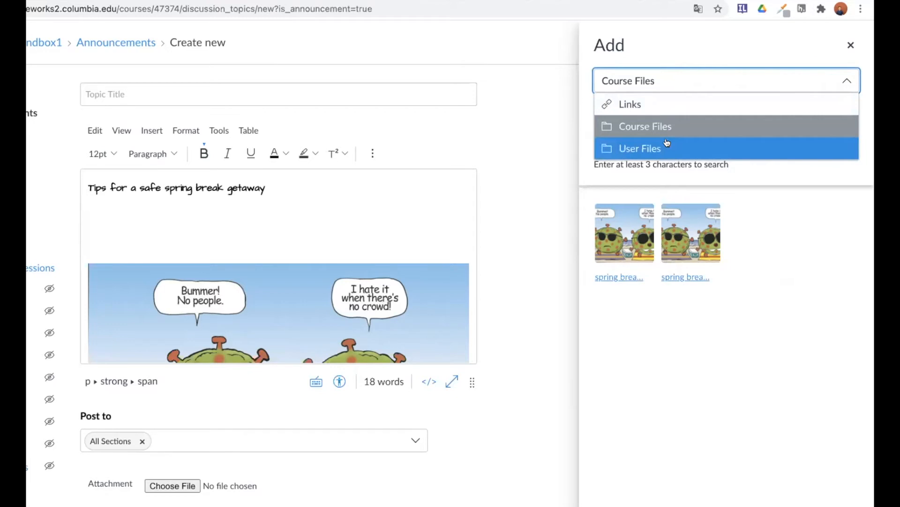
click(648, 148)
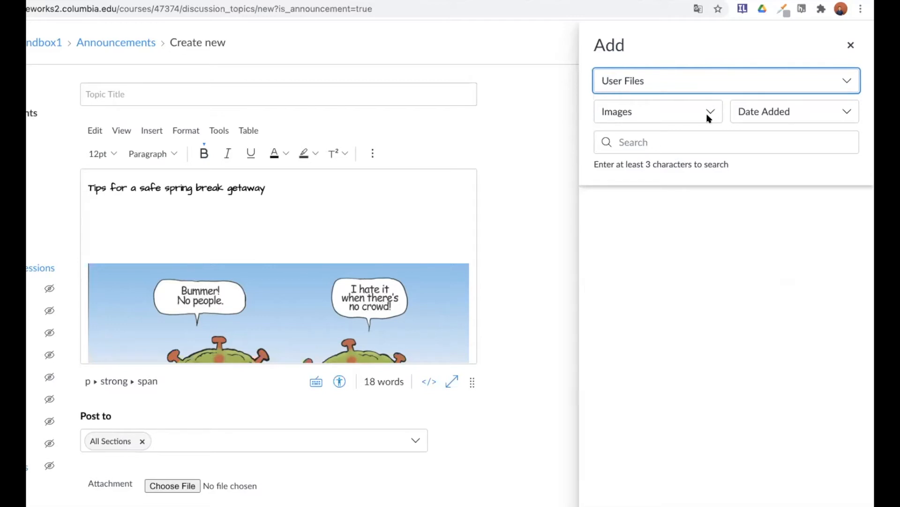
click(678, 214)
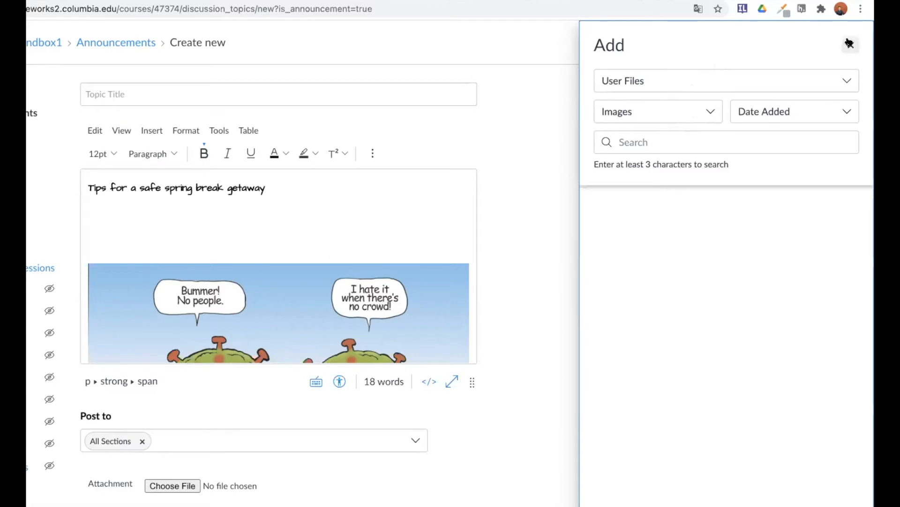
click(640, 85)
click(648, 124)
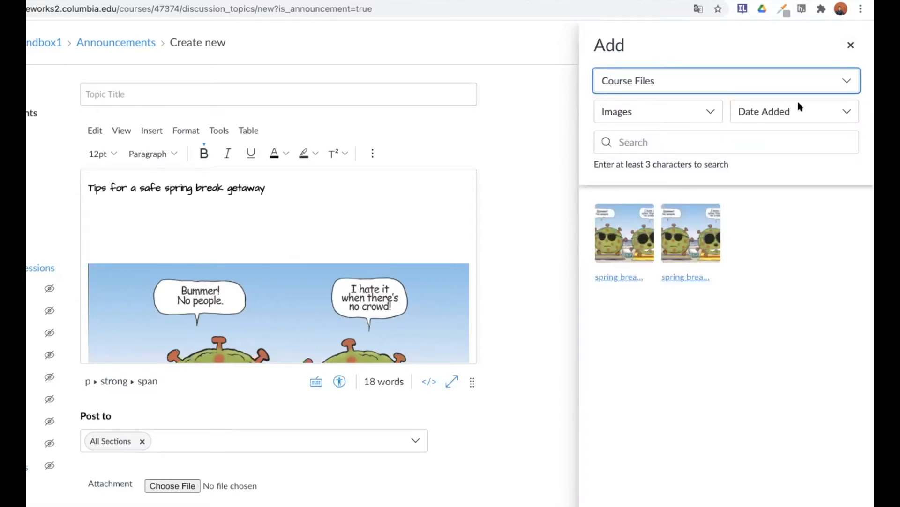
click(850, 45)
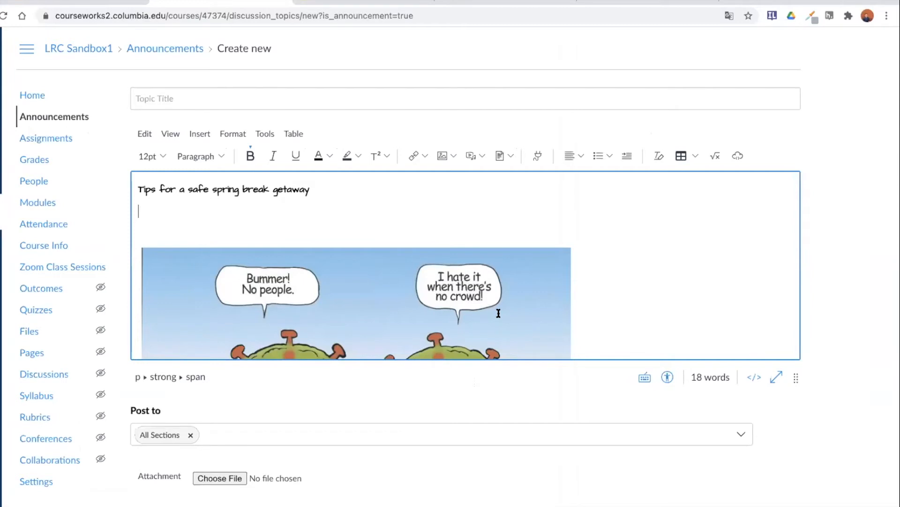
Add blank space below the cartoon image and place the cursor there.
scroll(499, 313, down, 5)
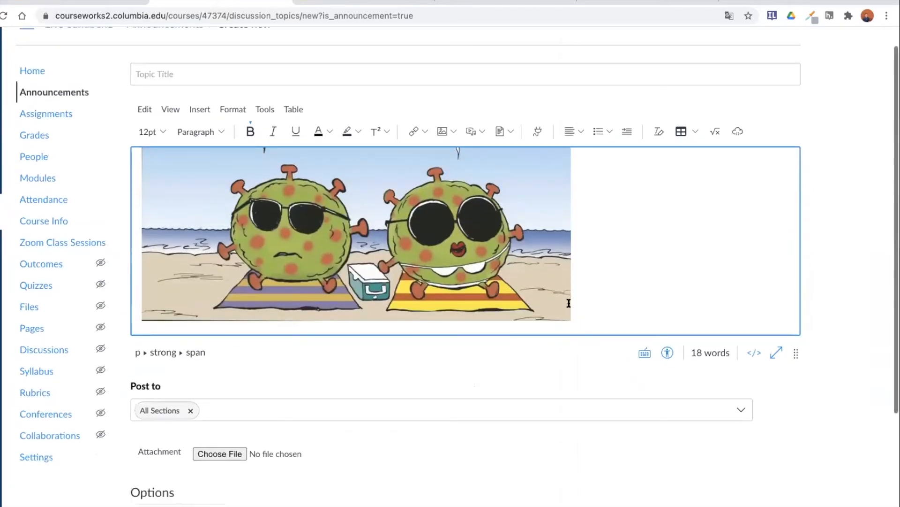
click(569, 303)
click(606, 299)
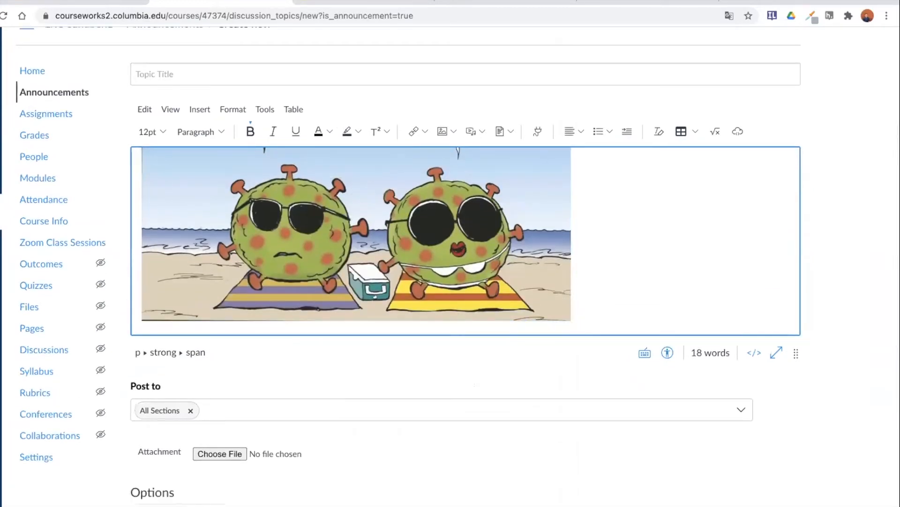
key(Return)
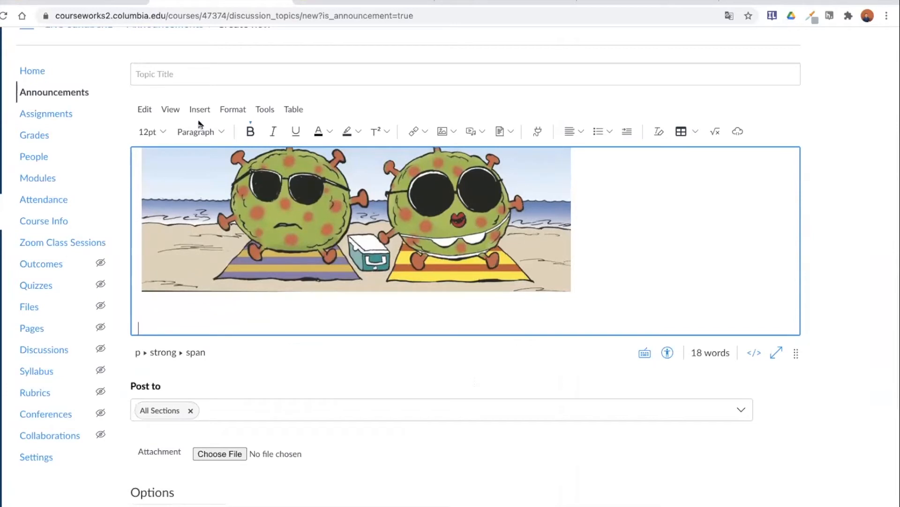
Set up a new media recording for the announcement with the FaceTime HD Camera as its webcam.
click(191, 109)
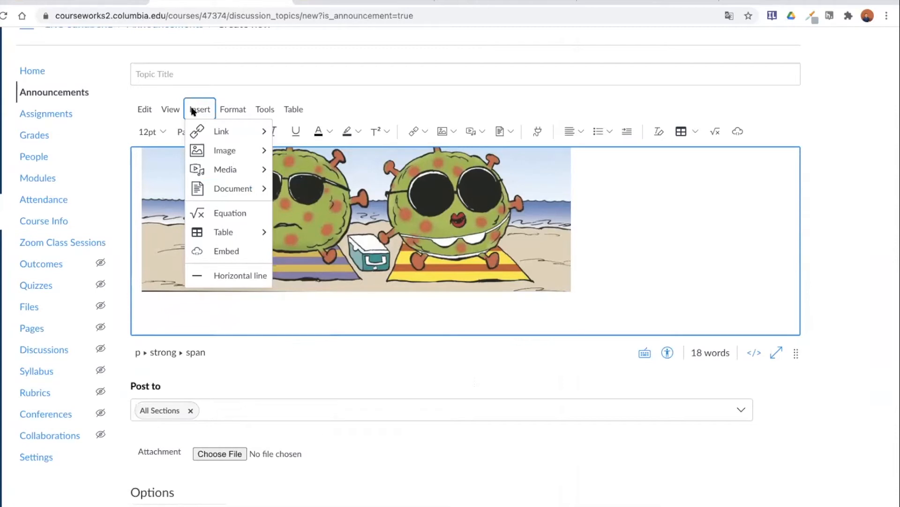
mouse_move(216, 173)
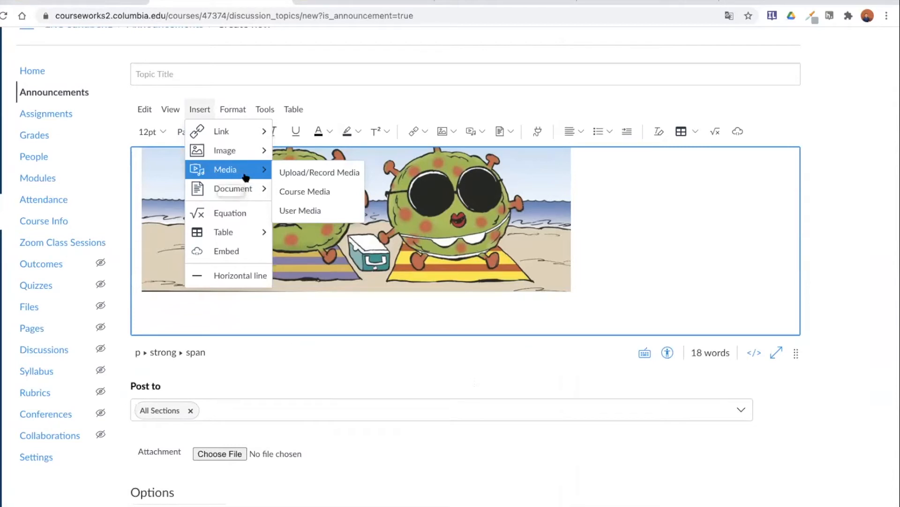
click(314, 173)
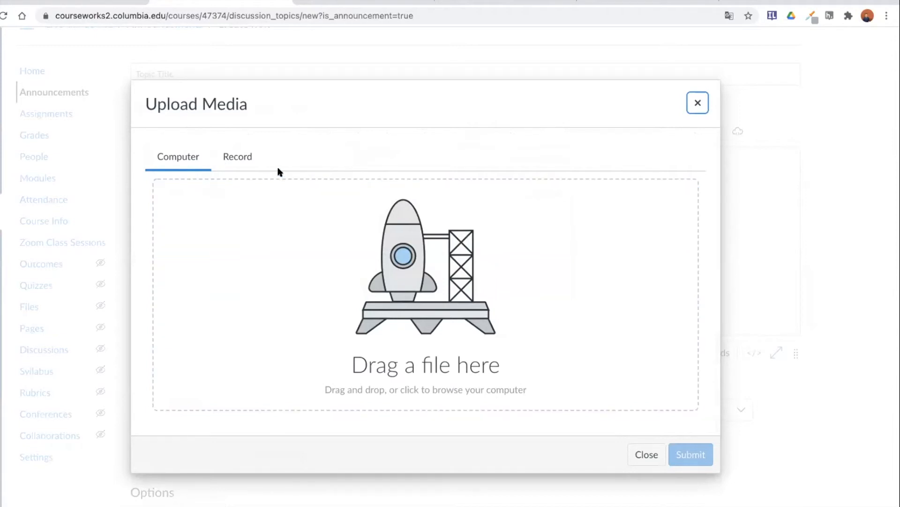
click(236, 157)
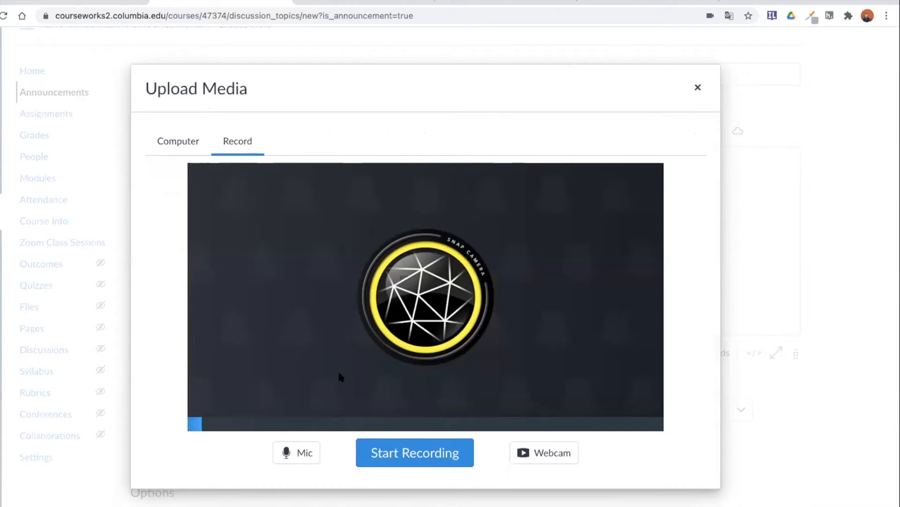
click(545, 455)
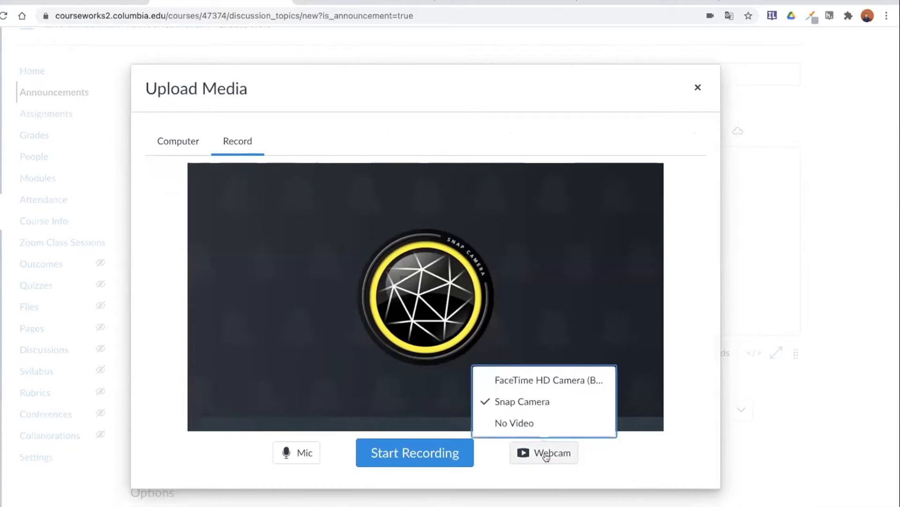
click(528, 379)
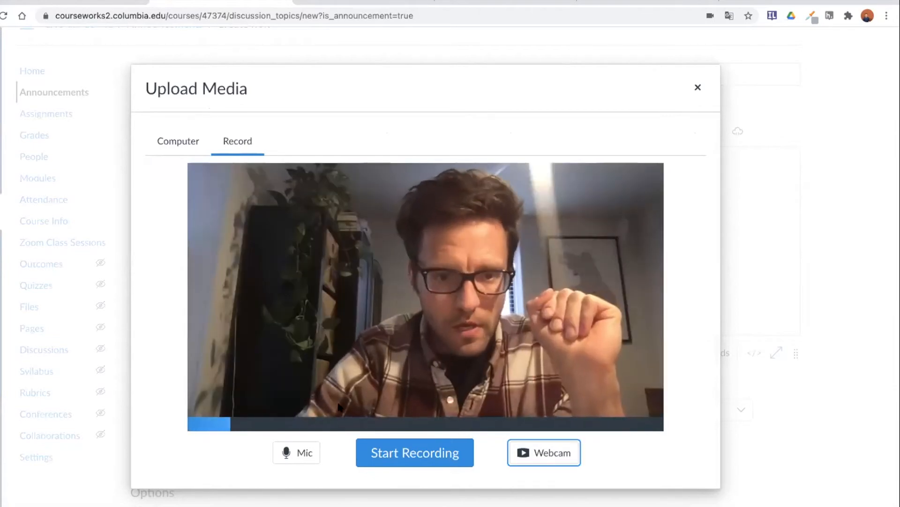
Try the No Video option for the recording and switch back to the FaceTime HD Camera.
click(296, 451)
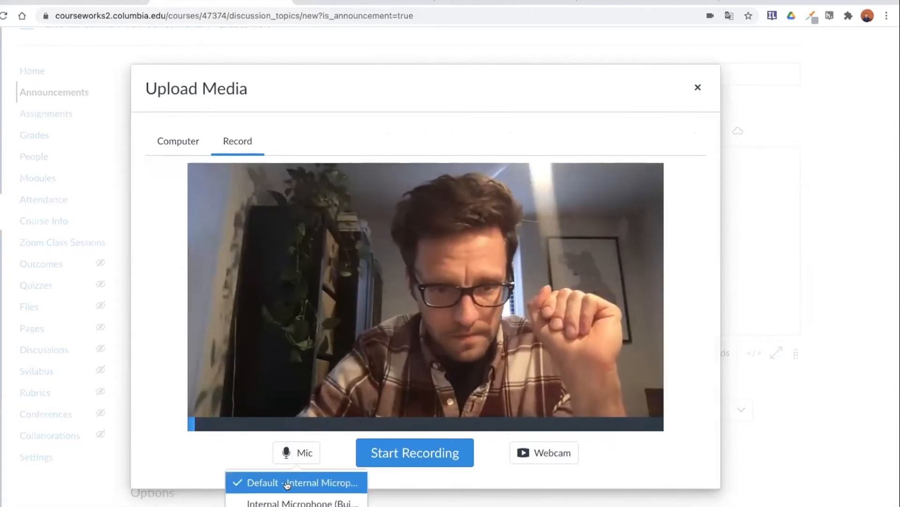
click(531, 452)
click(533, 423)
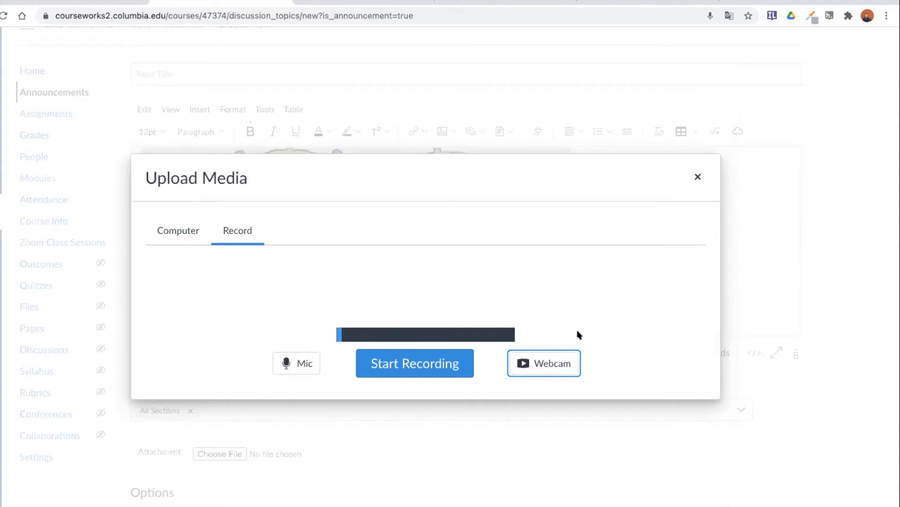
click(542, 366)
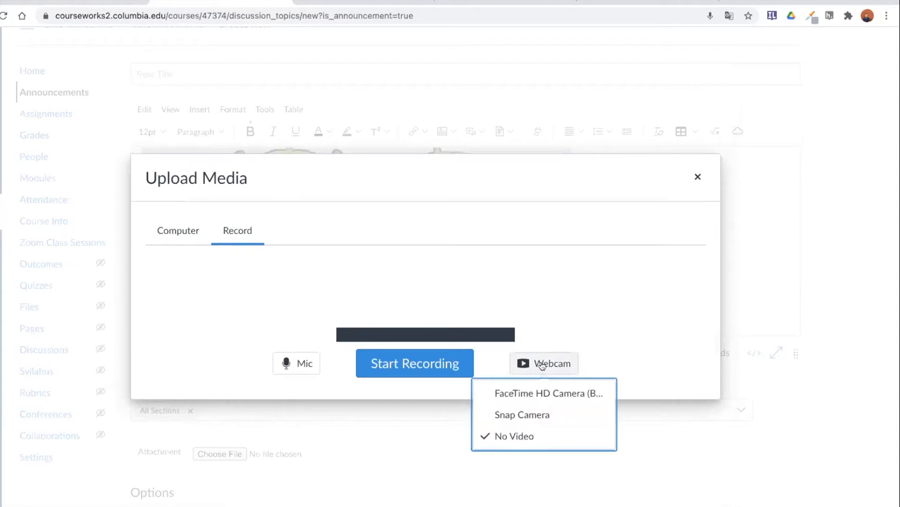
click(539, 392)
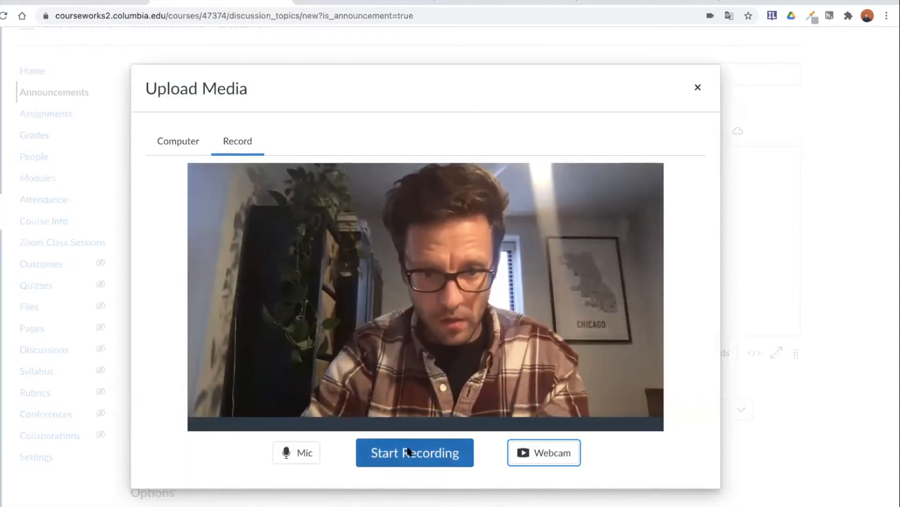
Record a webcam clip of about 4 seconds, save it into the announcement titled "Introductino", and start a new line below it.
click(408, 450)
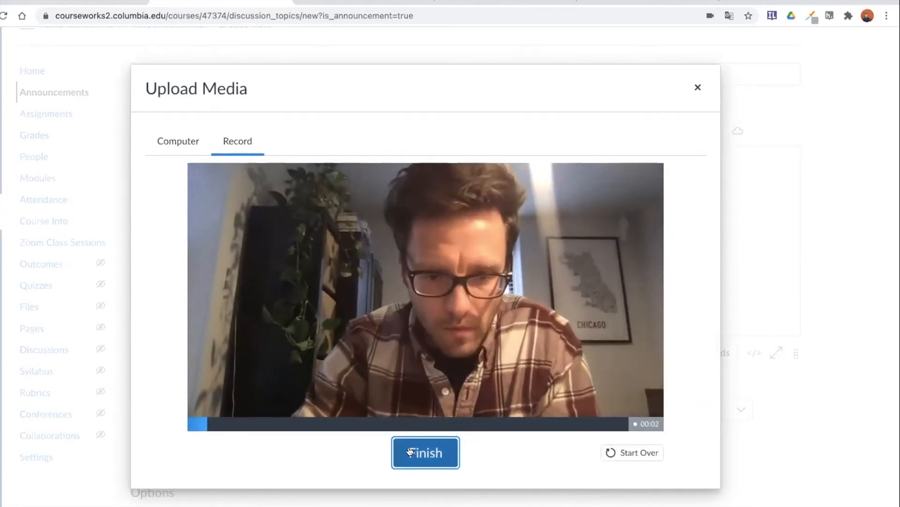
click(409, 452)
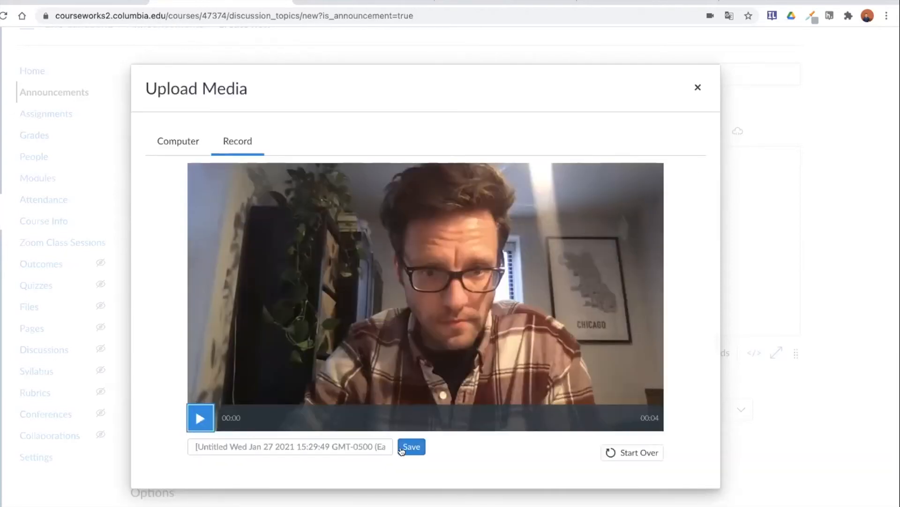
click(318, 444)
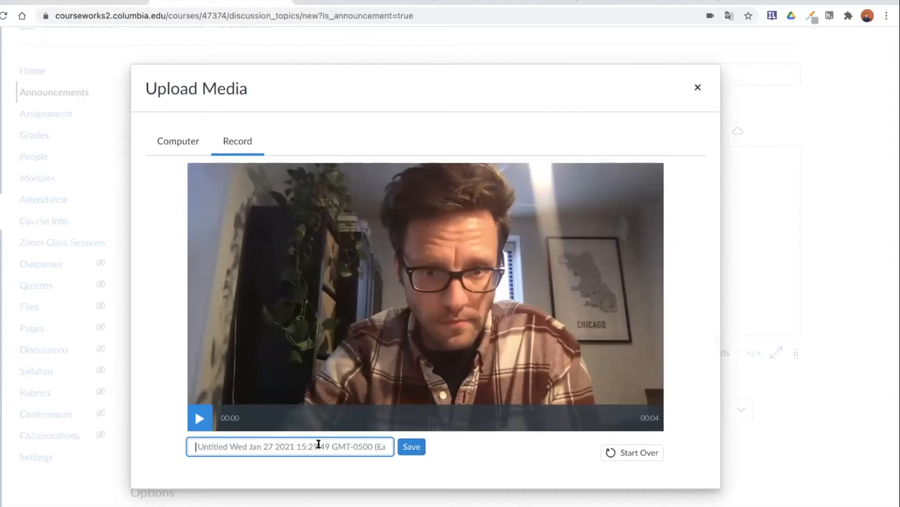
text(Int)
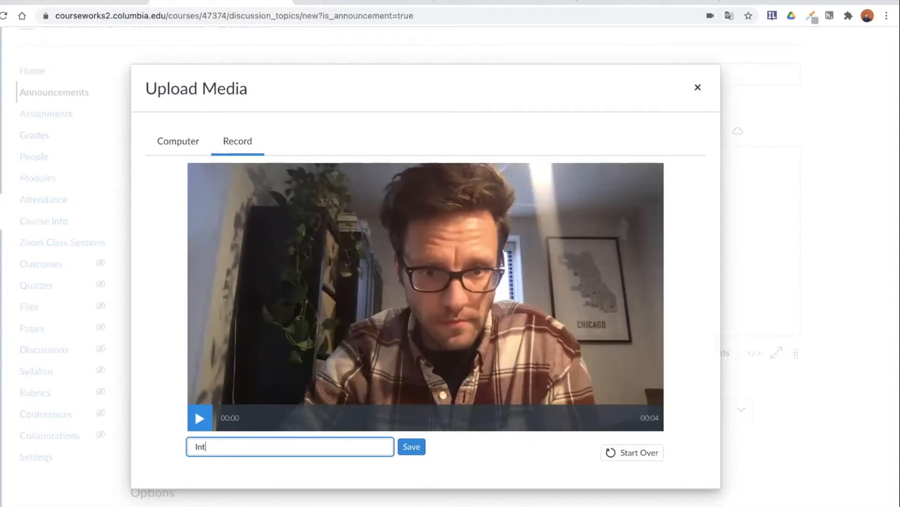
text(roductino)
click(405, 448)
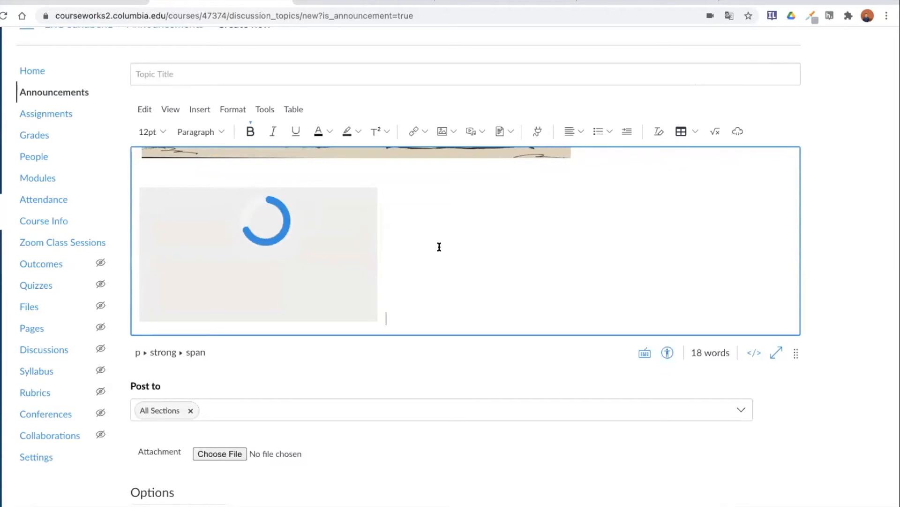
key(Return)
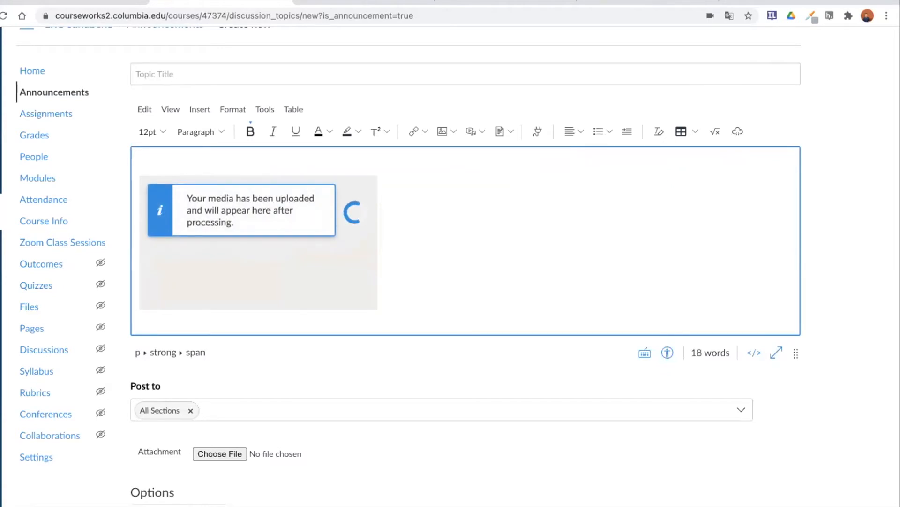
scroll(455, 236, down, 1)
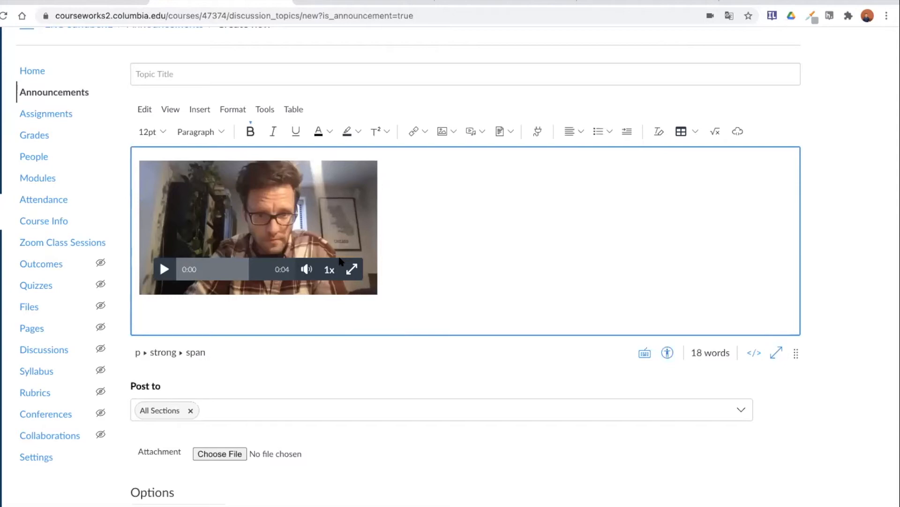
click(207, 113)
mouse_move(256, 169)
click(306, 172)
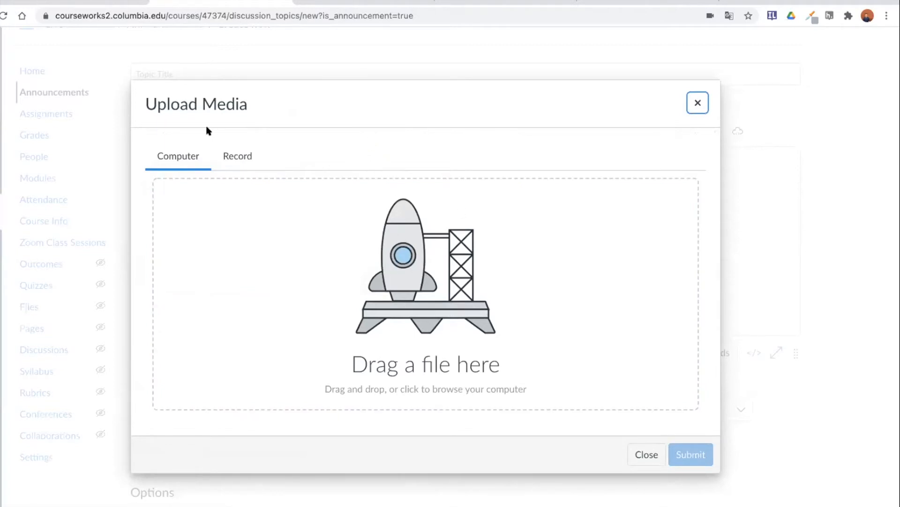
click(241, 156)
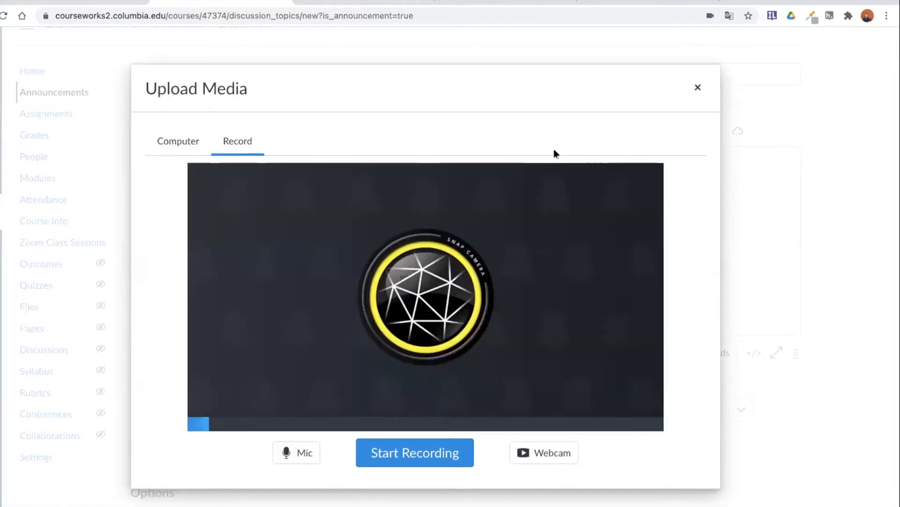
click(698, 88)
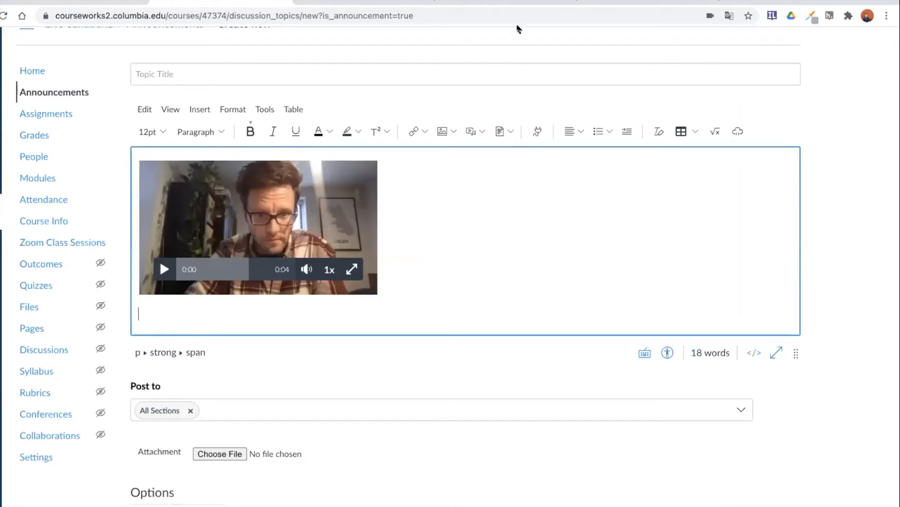
Switch to Vocaroo, record a voice clip of about 5 seconds, then save it and download it as an MP3.
click(518, 3)
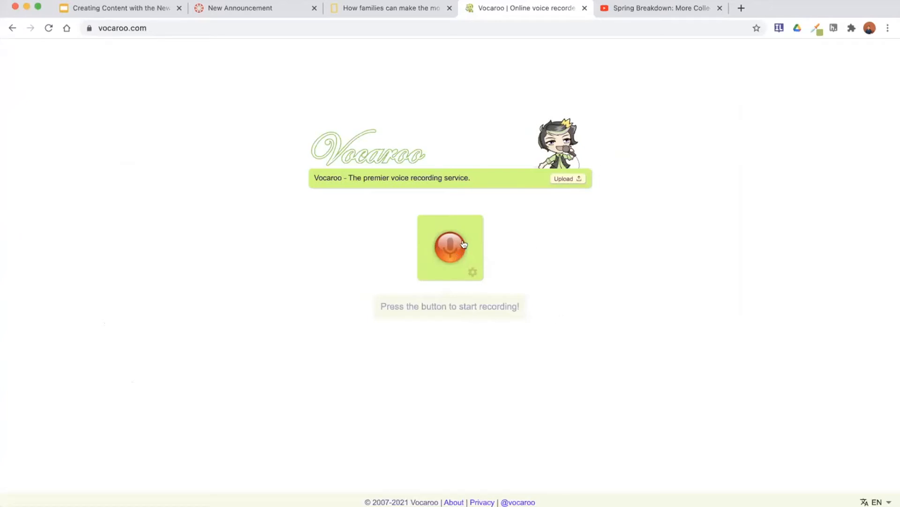
click(450, 247)
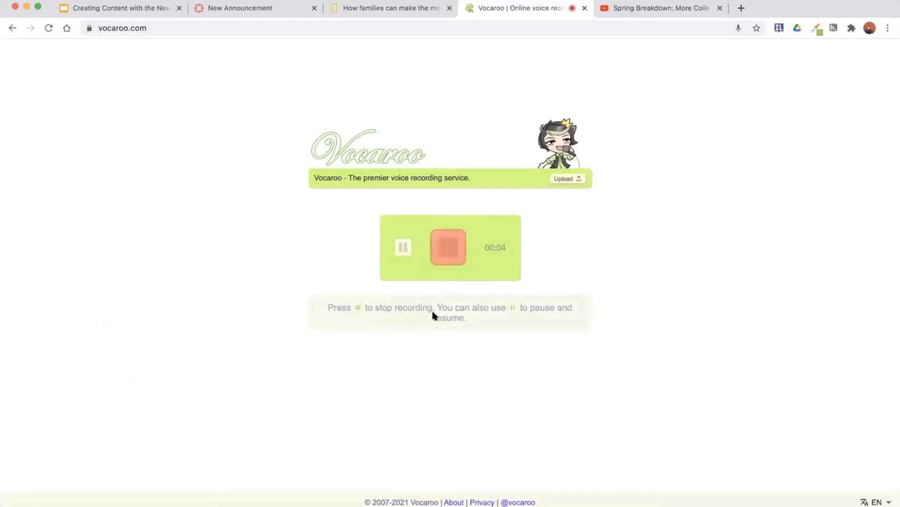
click(446, 261)
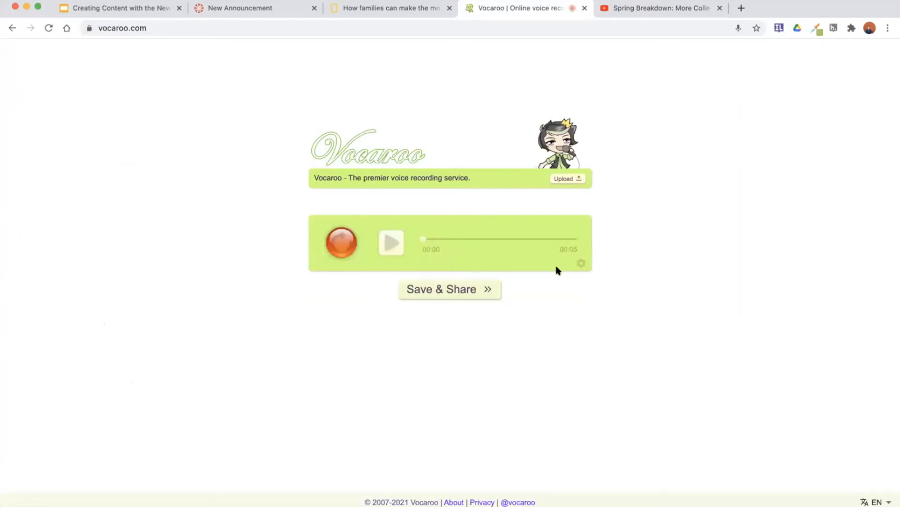
click(488, 290)
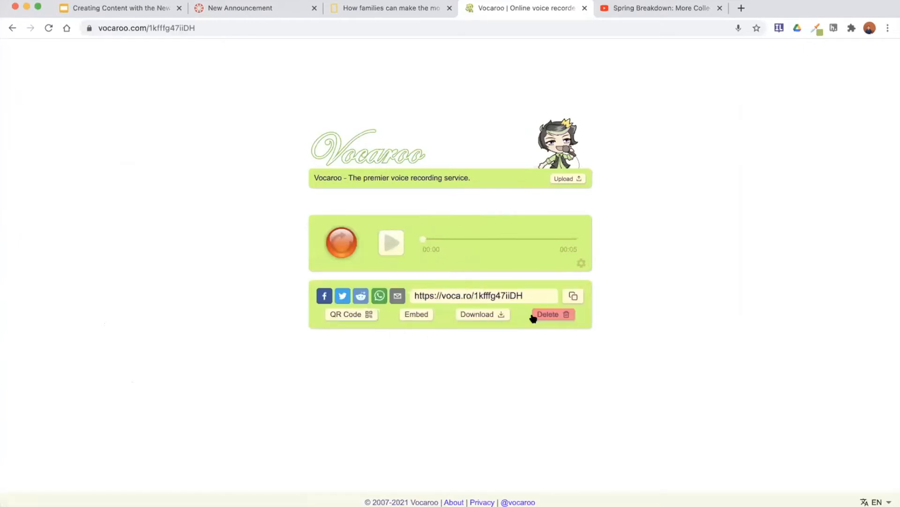
click(499, 313)
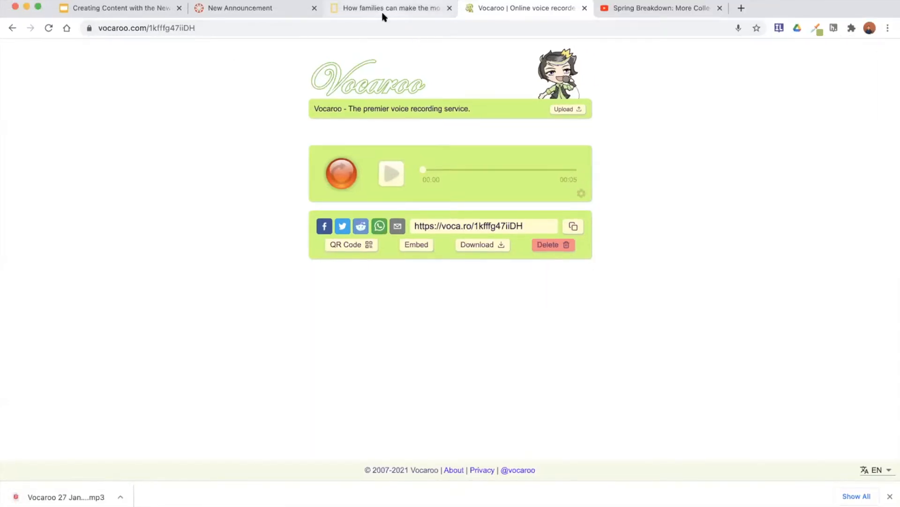
Return to the New Announcement page and upload the downloaded Vocaroo MP3 as media below the webcam video.
click(229, 8)
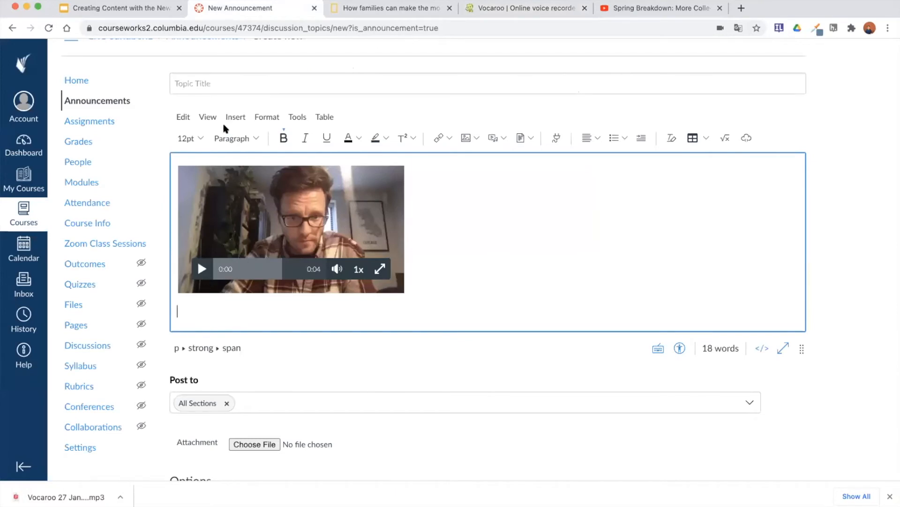
click(235, 117)
mouse_move(265, 175)
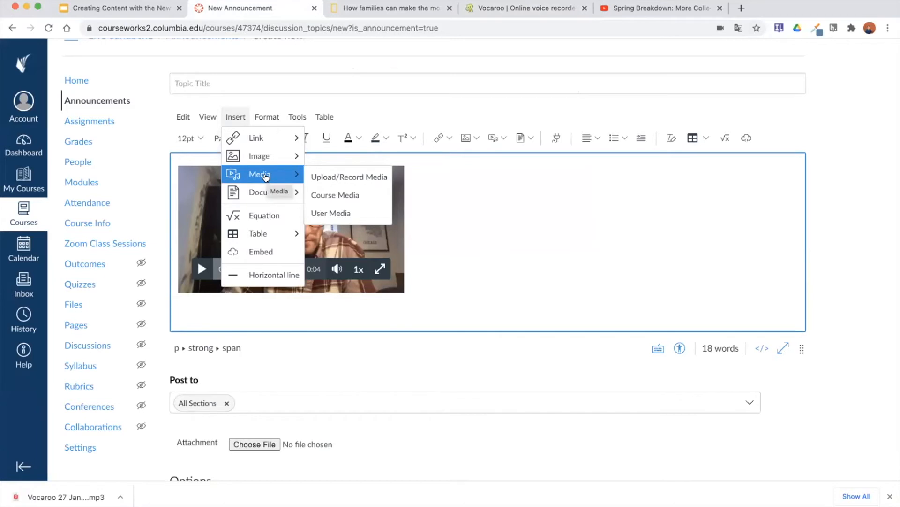
click(347, 177)
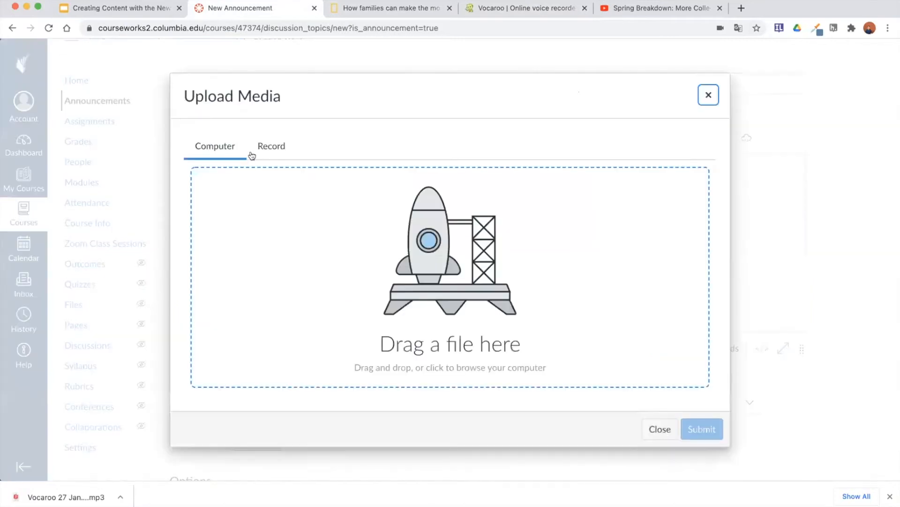
click(362, 260)
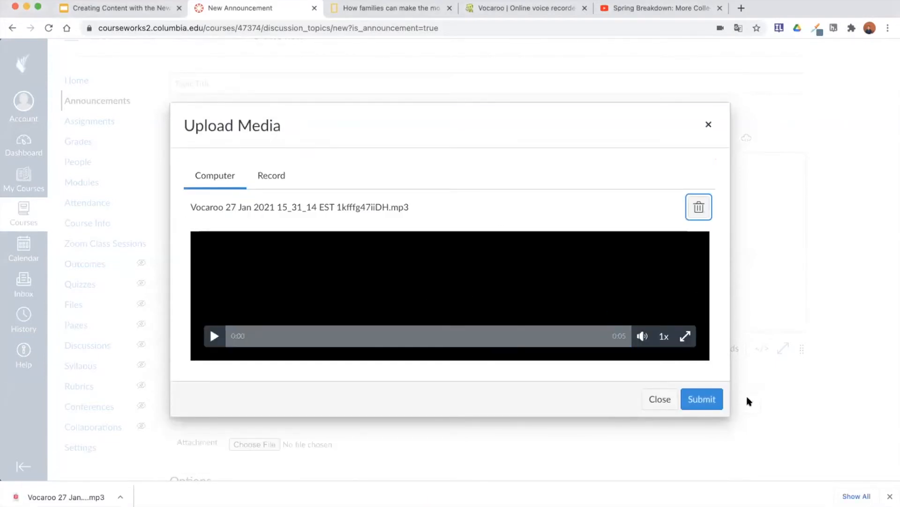
click(700, 398)
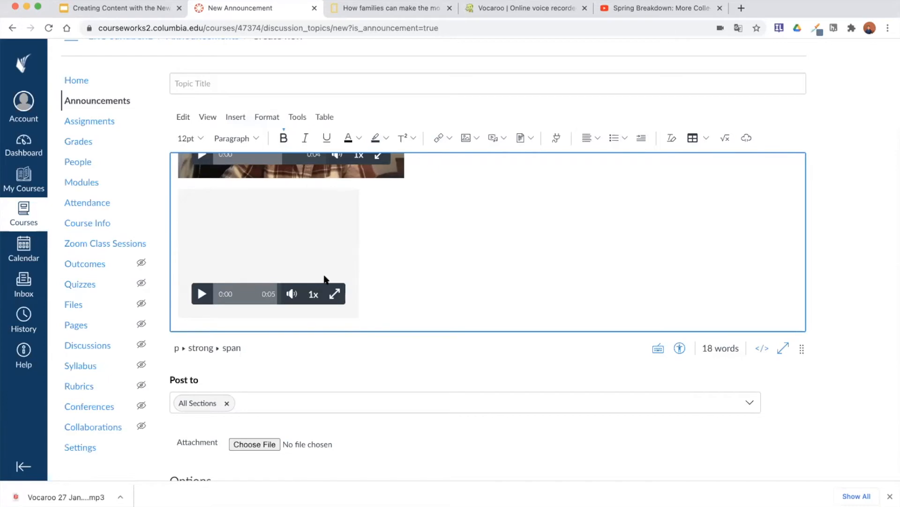
scroll(324, 279, down, 1)
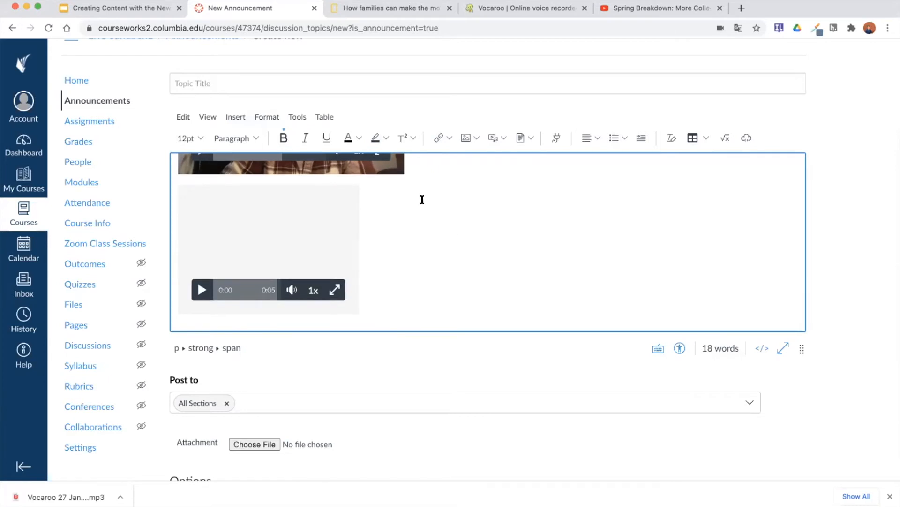
scroll(371, 246, down, 2)
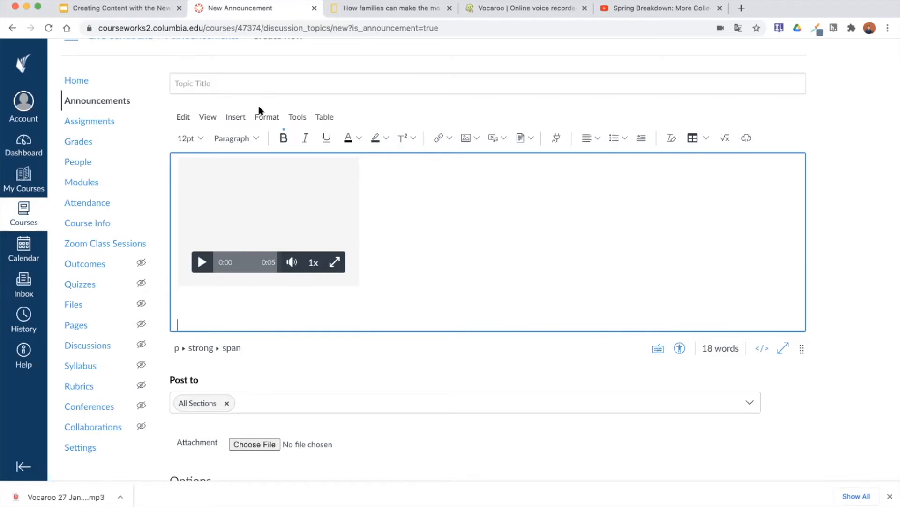
Open the dialog for inserting embed code below the audio player in the announcement.
click(235, 121)
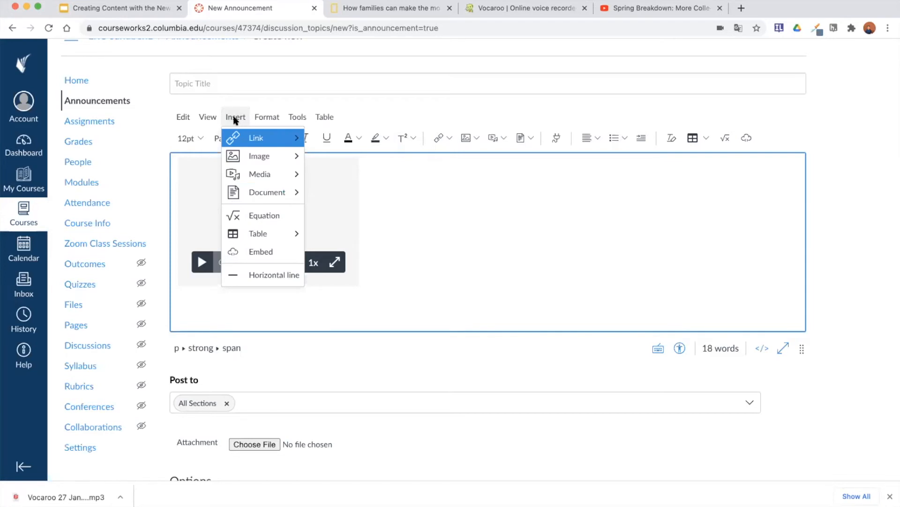
mouse_move(247, 152)
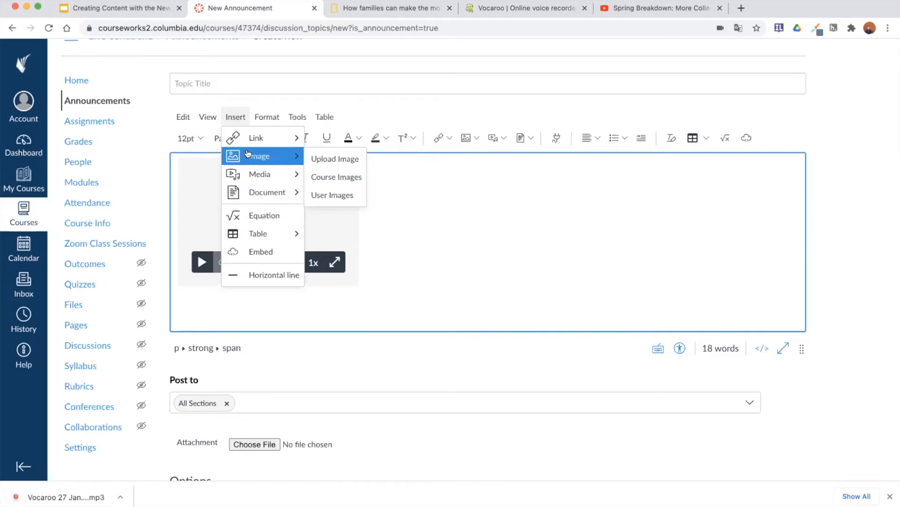
mouse_move(265, 181)
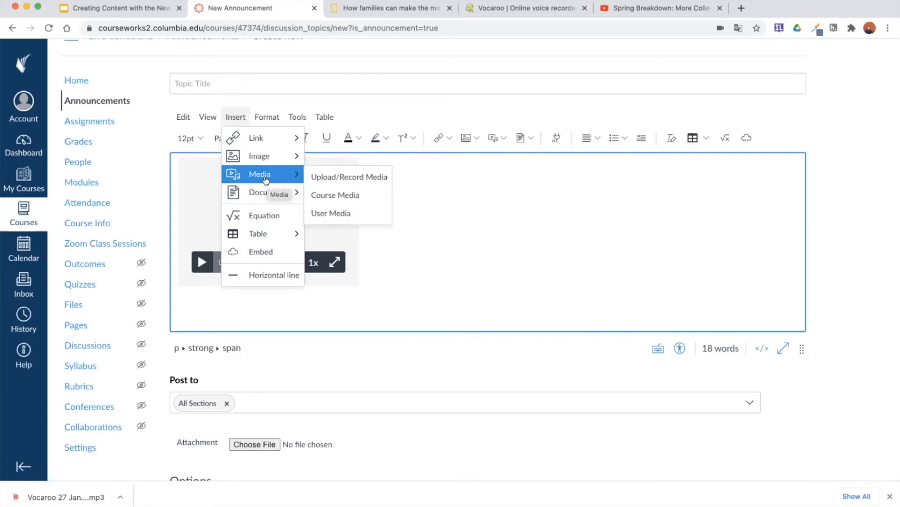
click(252, 253)
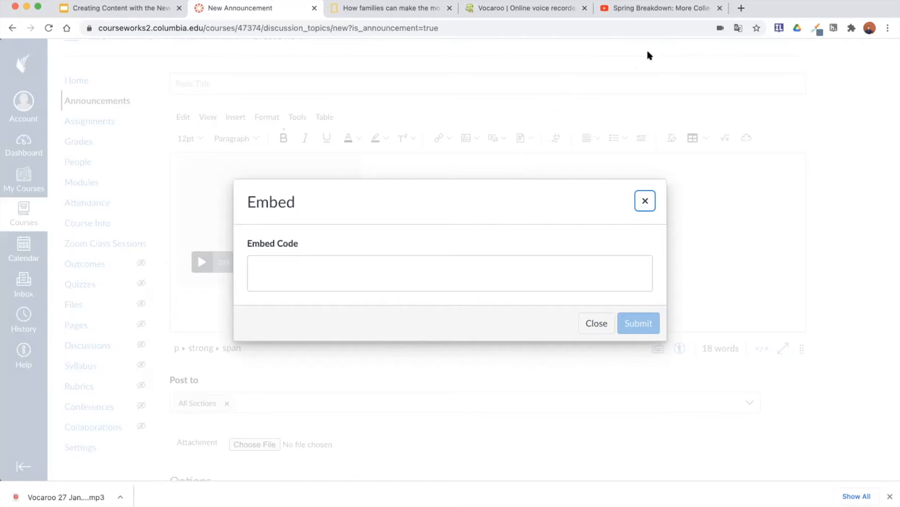
Copy the embed code of the YouTube video "Spring Breakdown: More Colleges Canceling 2021 Spring Break" and return to the announcement's Embed dialog.
click(650, 8)
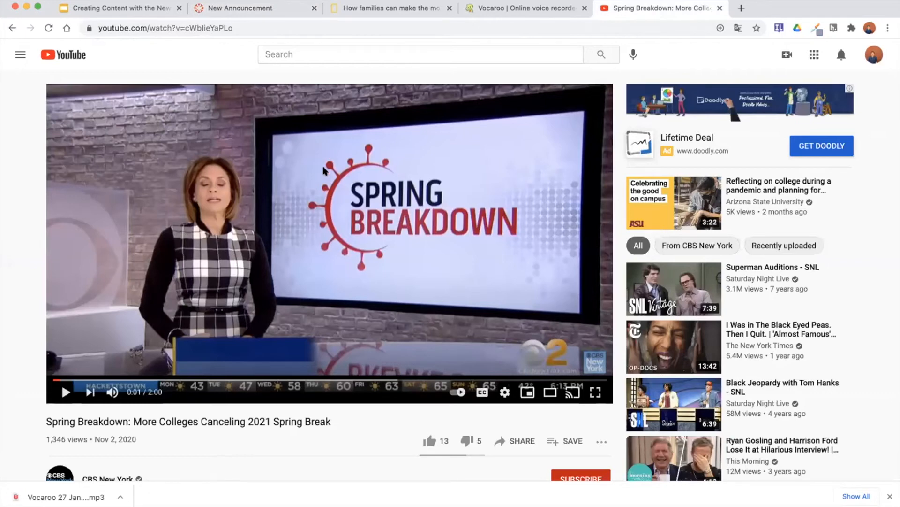
scroll(315, 279, down, 2)
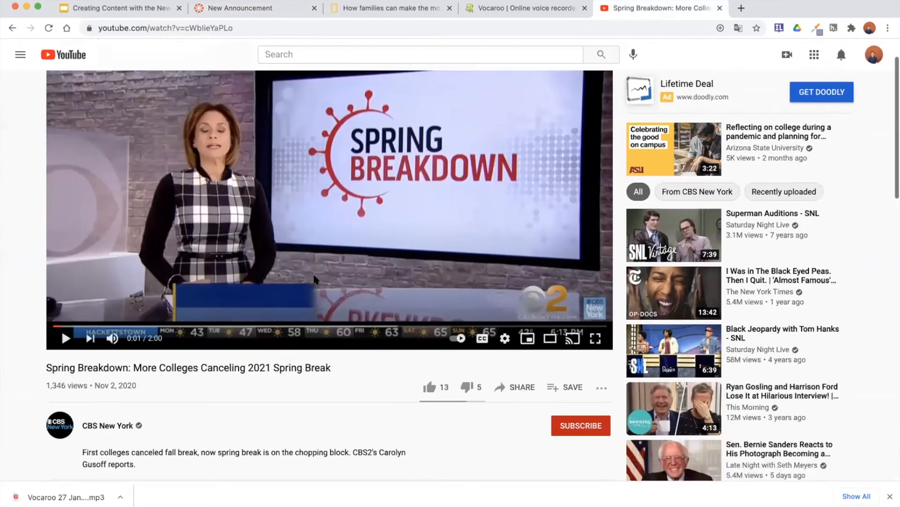
scroll(314, 279, up, 2)
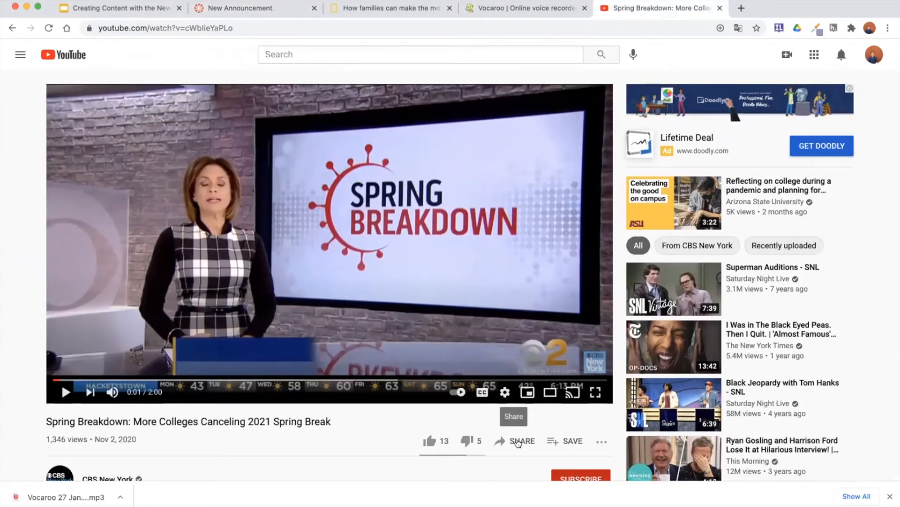
click(518, 443)
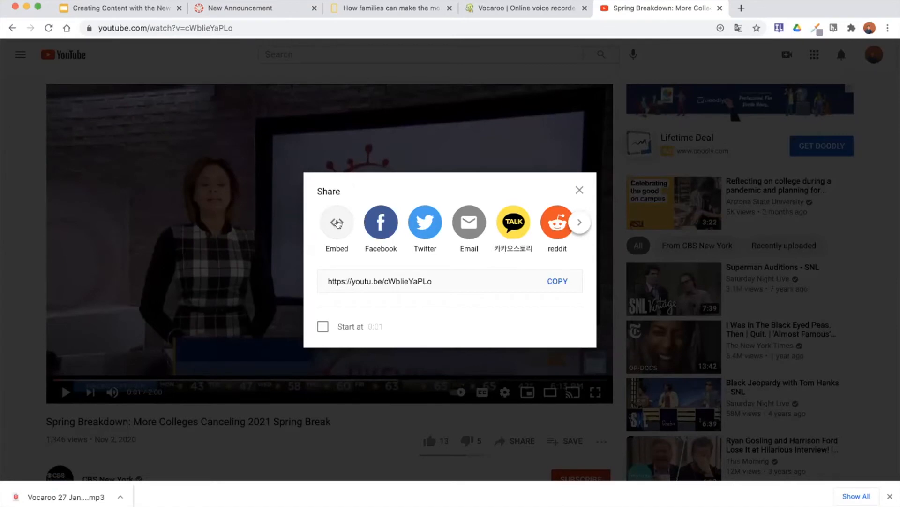
click(337, 223)
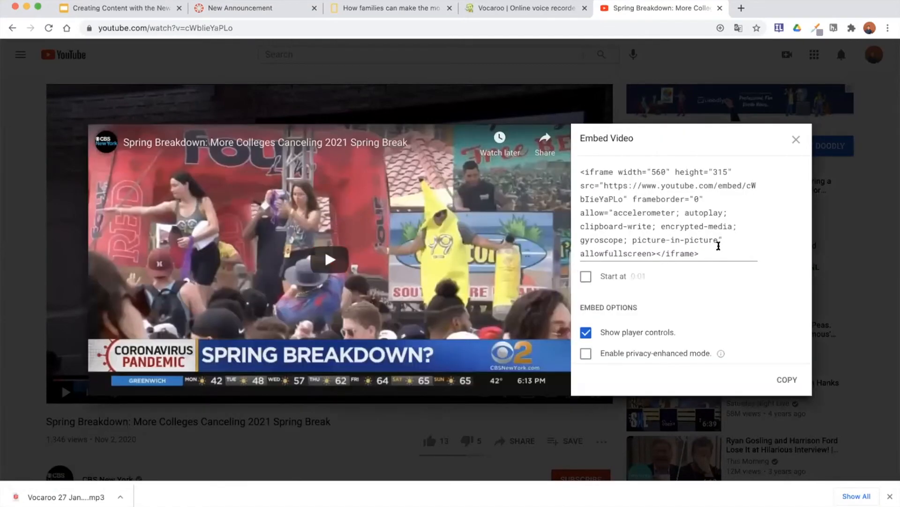
click(702, 251)
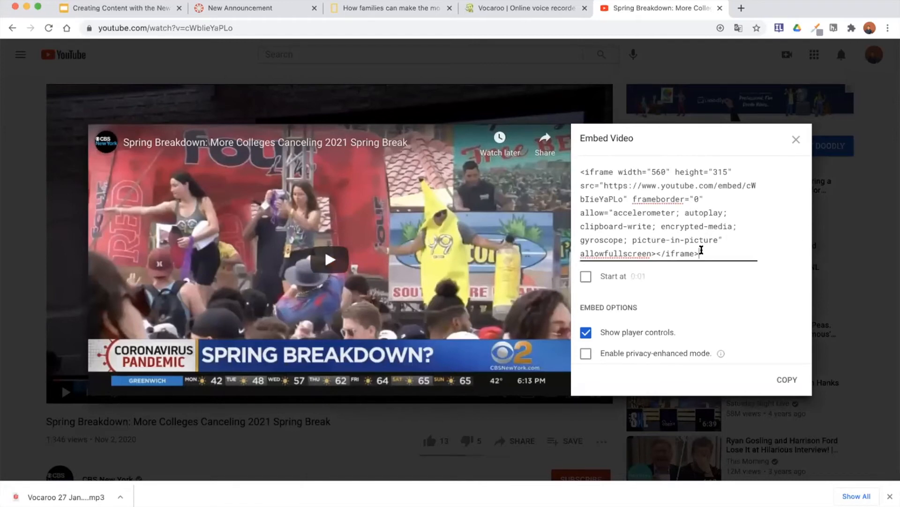
key(super+a)
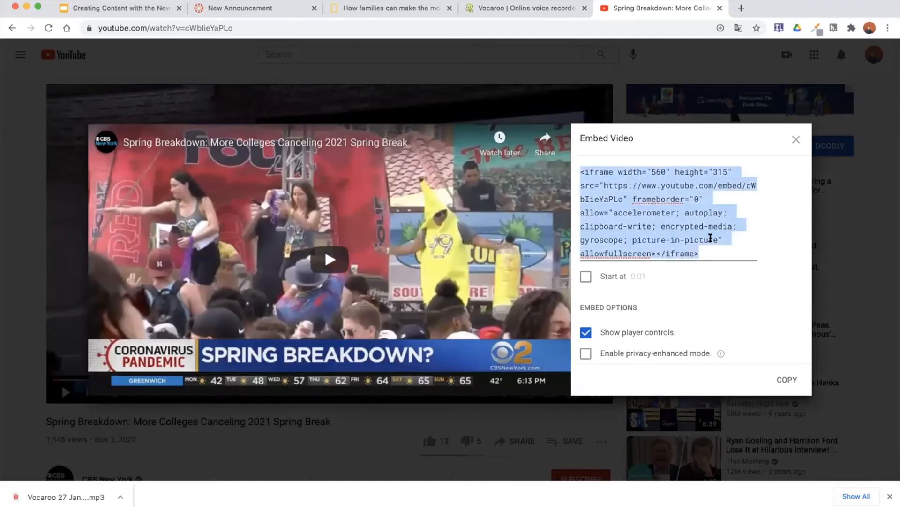
click(782, 381)
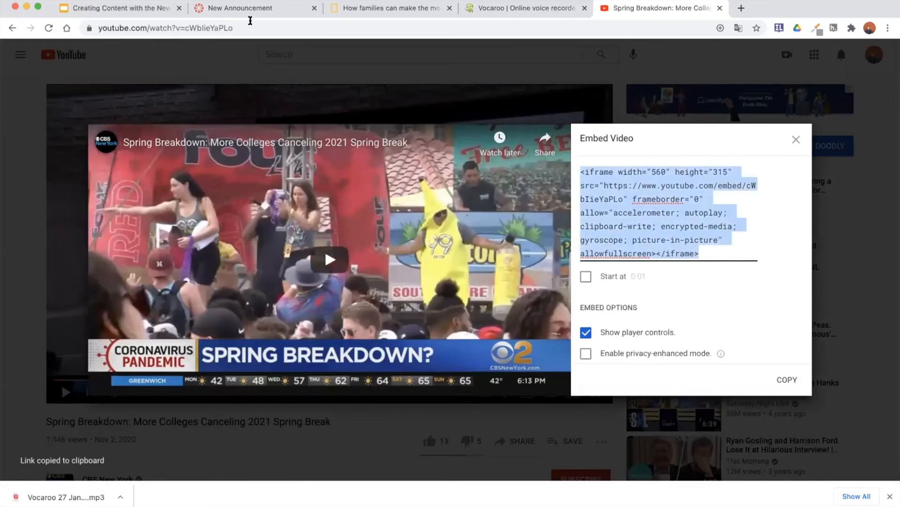
click(250, 8)
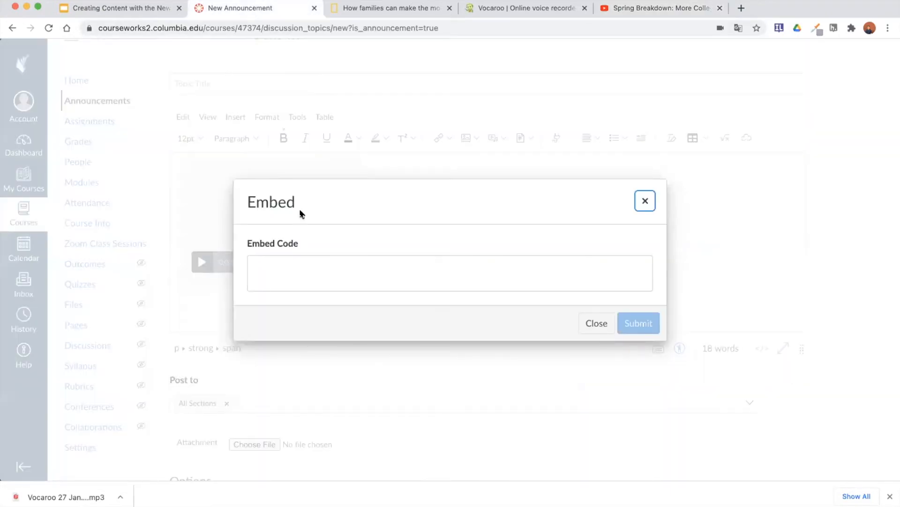
Paste the copied YouTube iframe code into the Embed Code field and submit it to the announcement.
click(312, 273)
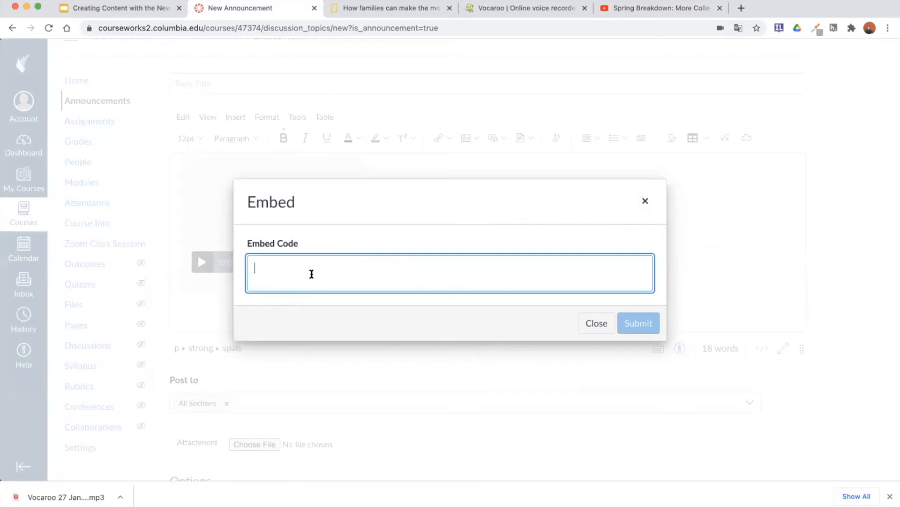
key(super+v)
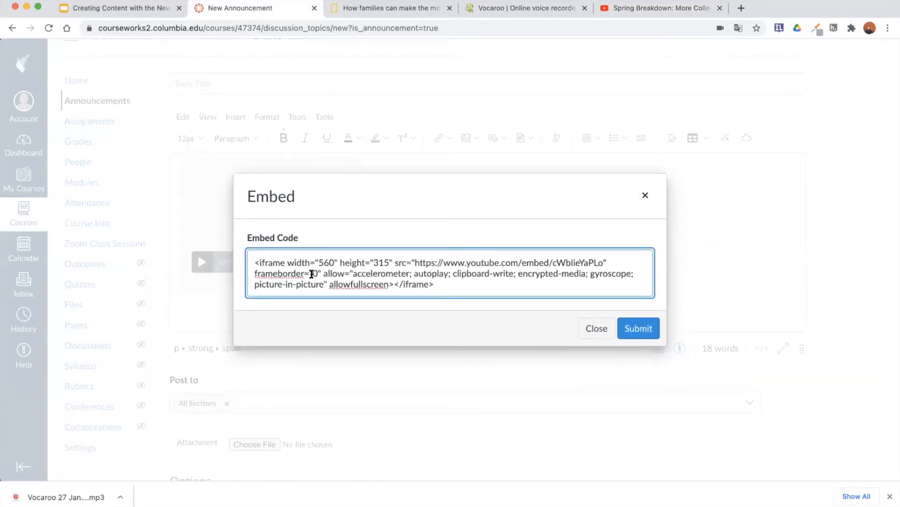
click(646, 332)
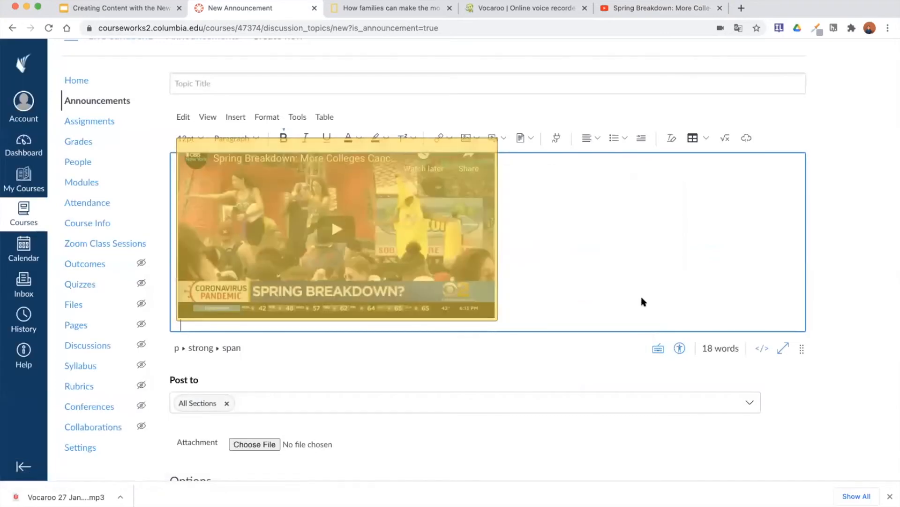
scroll(630, 255, down, 2)
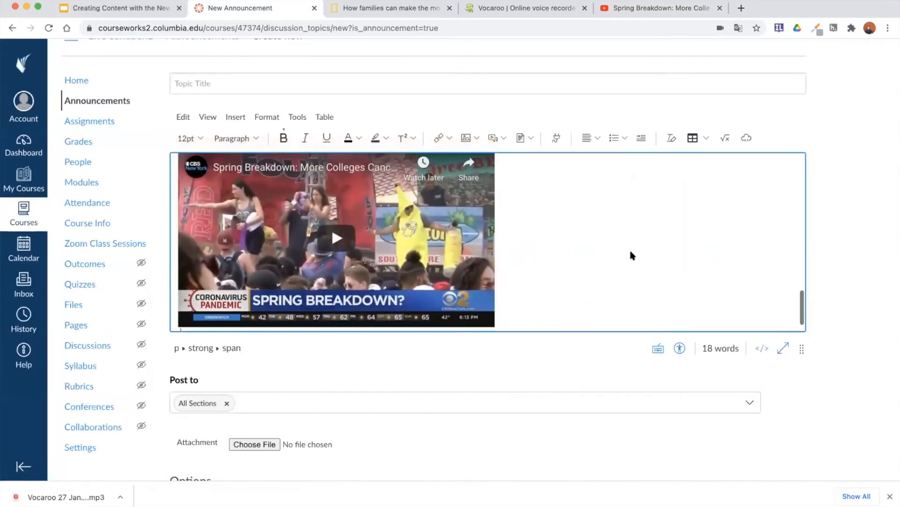
scroll(631, 255, down, 1)
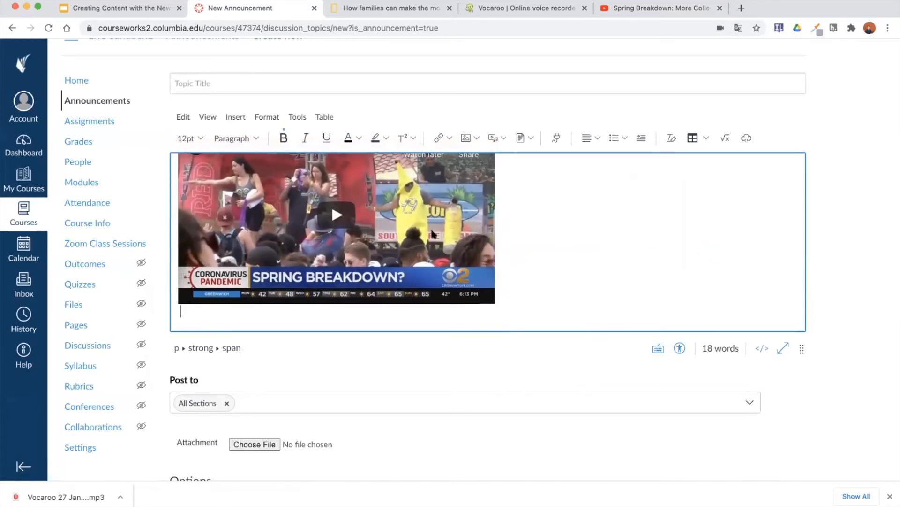
Look through the announcement draft, checking the cartoon image, webcam video, audio player and embedded YouTube video.
scroll(431, 232, up, 5)
scroll(432, 233, down, 1)
scroll(432, 233, up, 4)
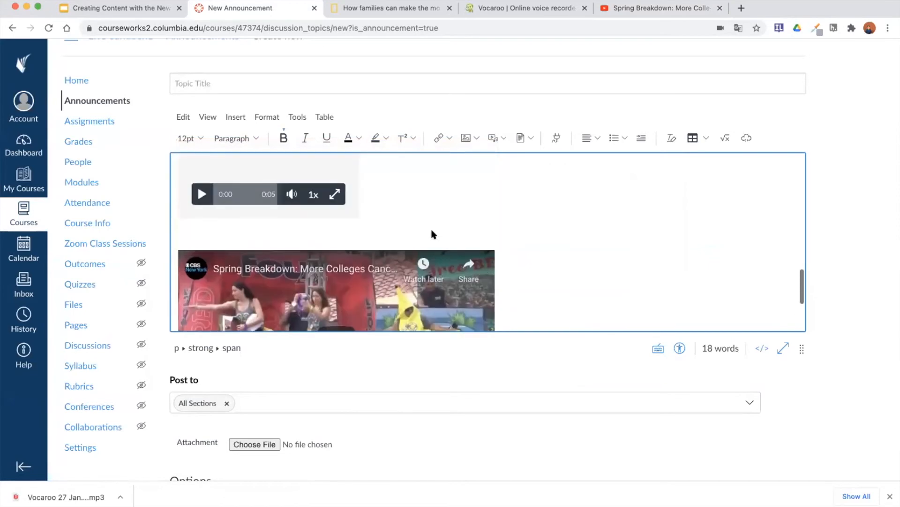
scroll(432, 233, down, 6)
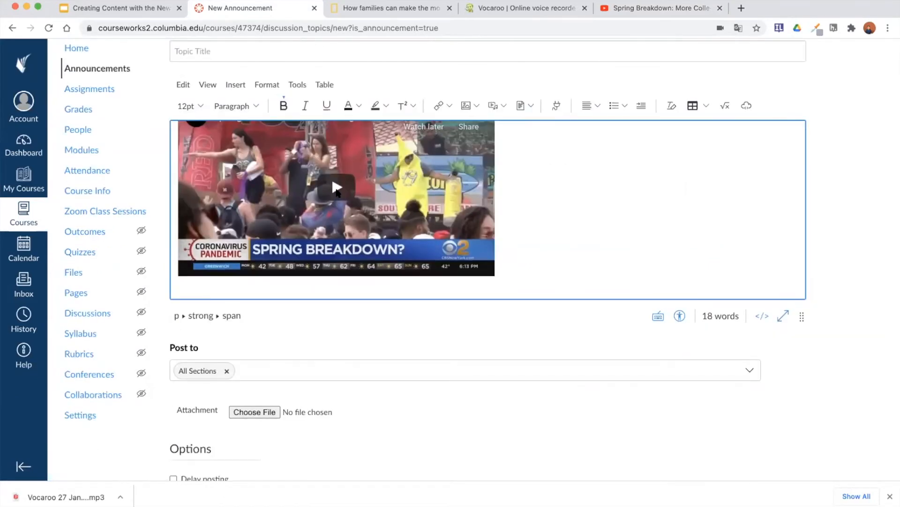
scroll(337, 193, up, 4)
scroll(337, 193, up, 1)
scroll(210, 176, up, 4)
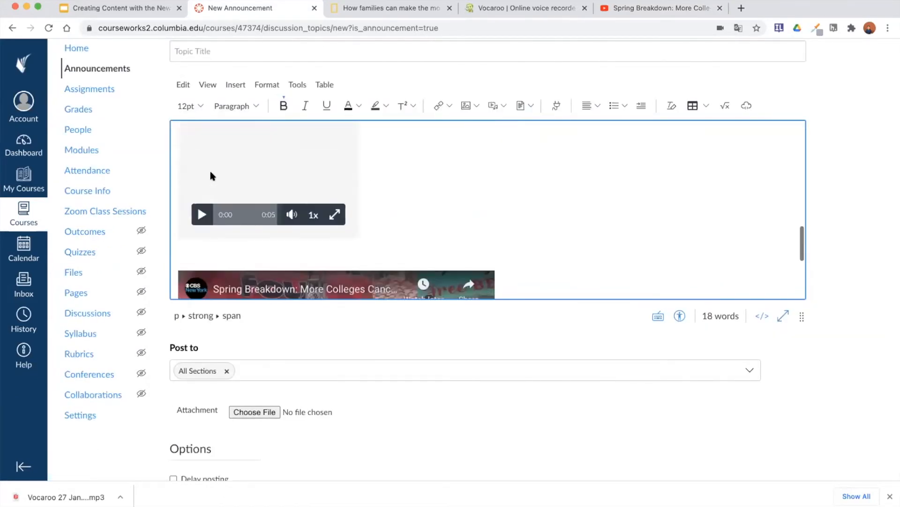
scroll(211, 176, up, 6)
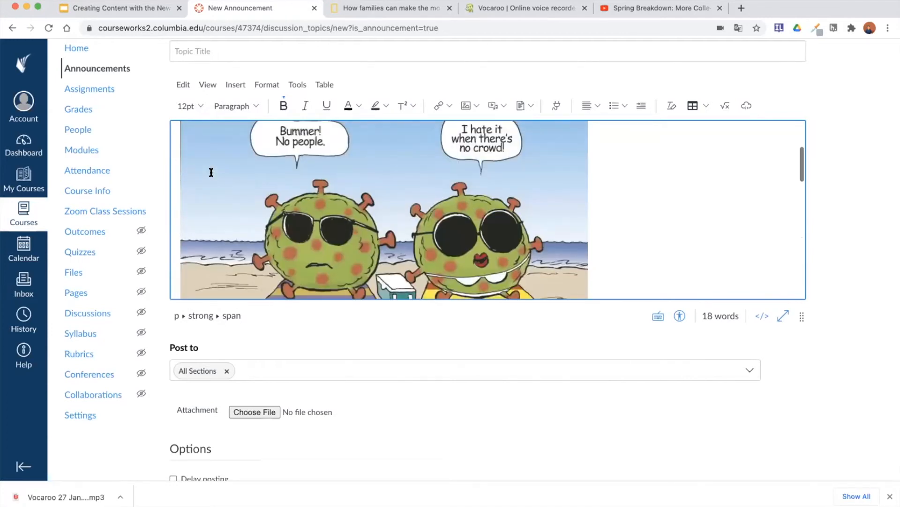
scroll(211, 172, down, 2)
scroll(211, 173, down, 8)
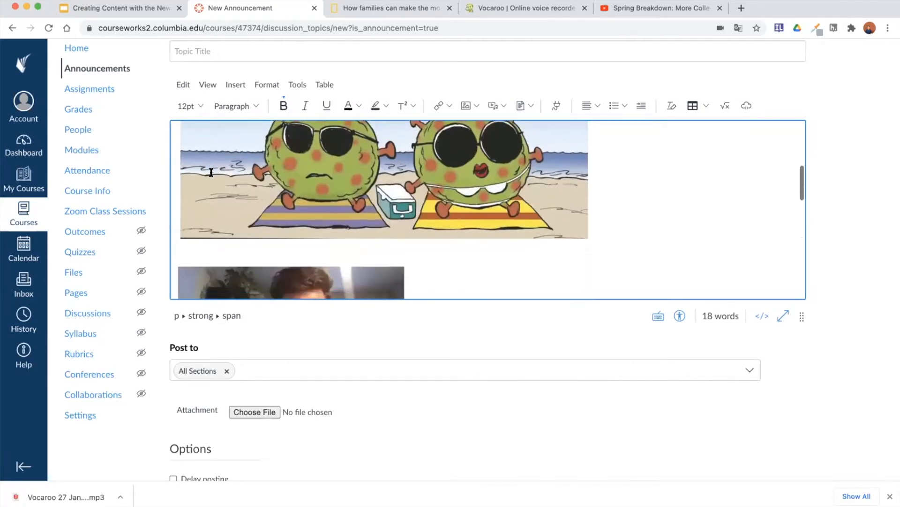
scroll(210, 171, down, 6)
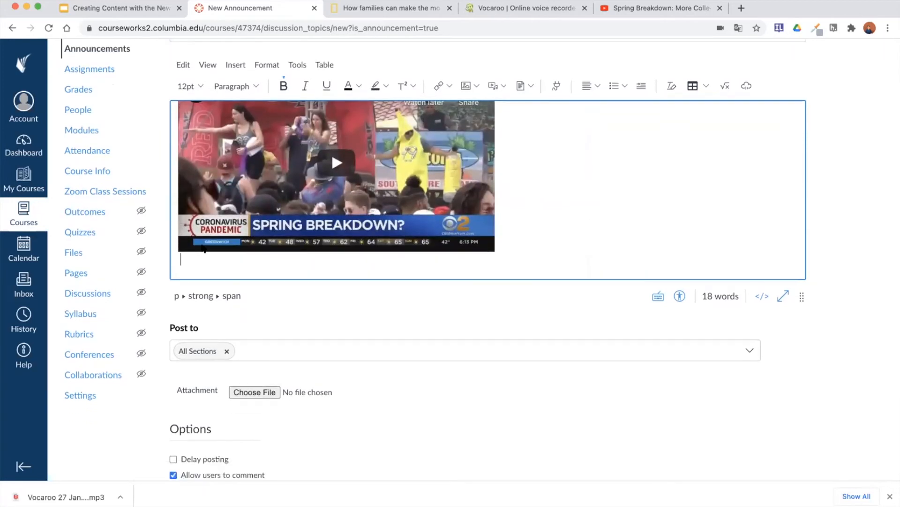
scroll(204, 247, down, 1)
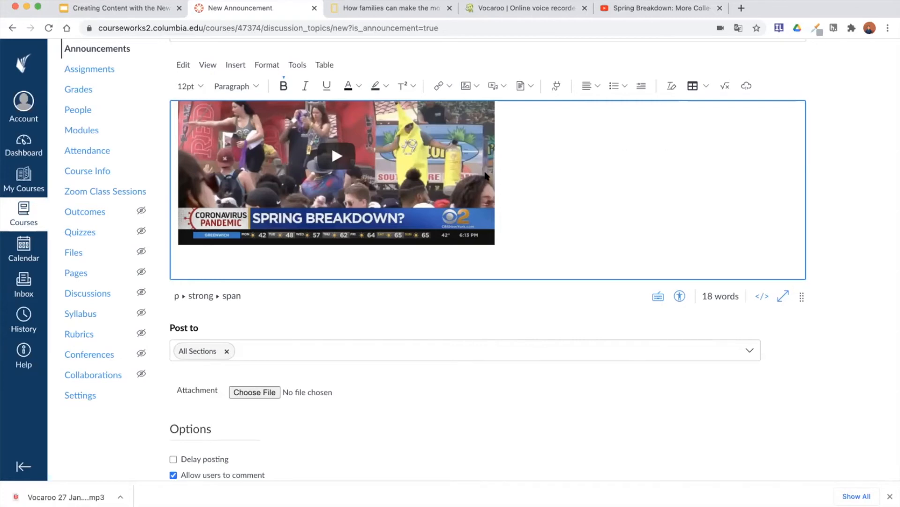
scroll(486, 173, down, 10)
scroll(485, 173, up, 10)
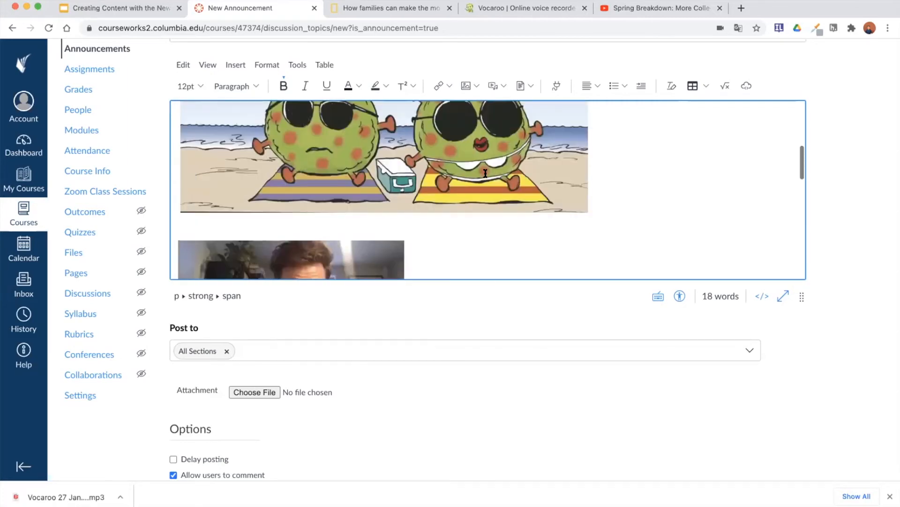
scroll(485, 173, down, 15)
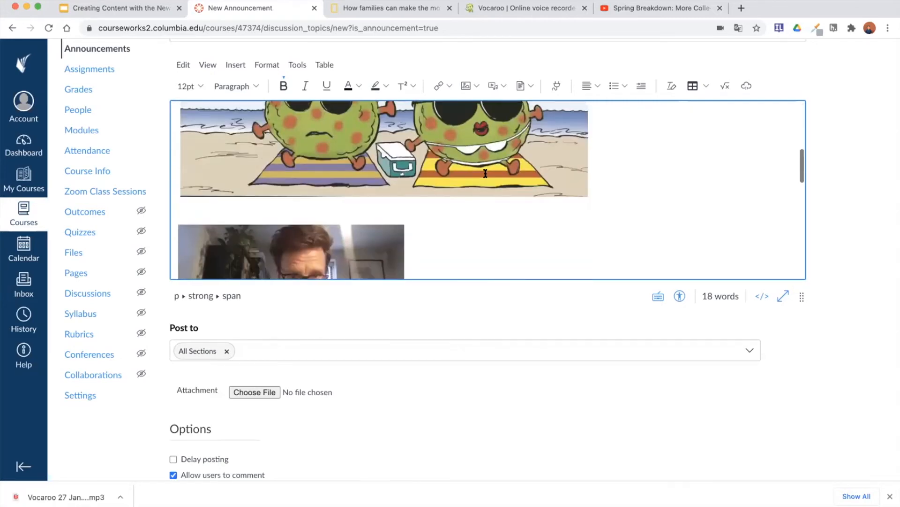
scroll(485, 174, down, 3)
scroll(485, 175, up, 4)
scroll(542, 203, down, 2)
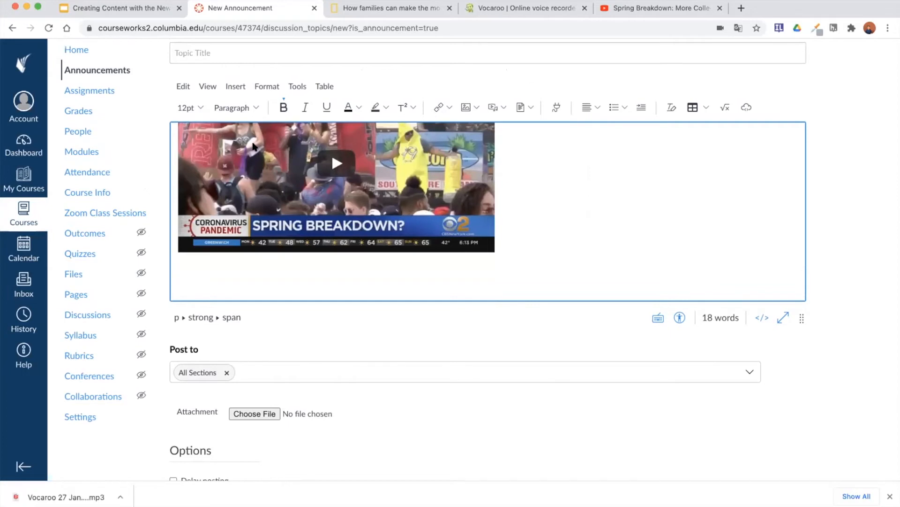
Insert a horizontal line below the embedded YouTube video in the announcement.
click(243, 90)
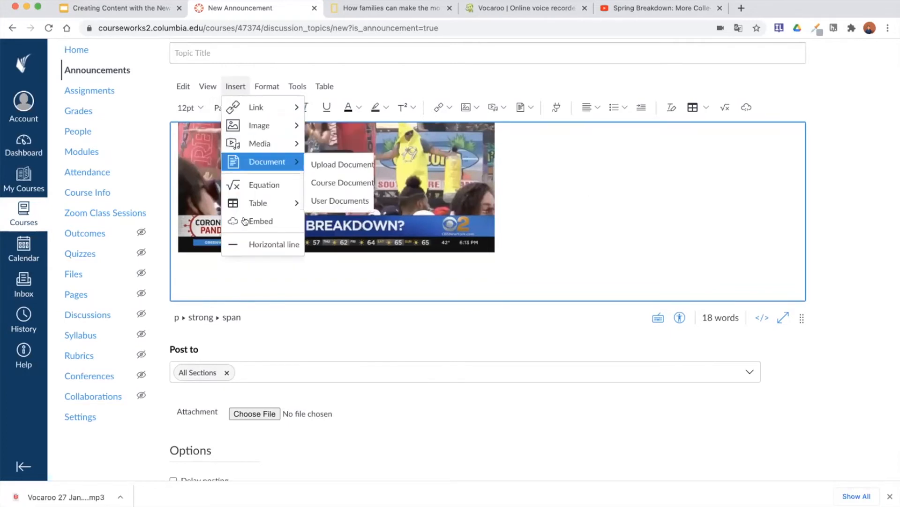
click(248, 244)
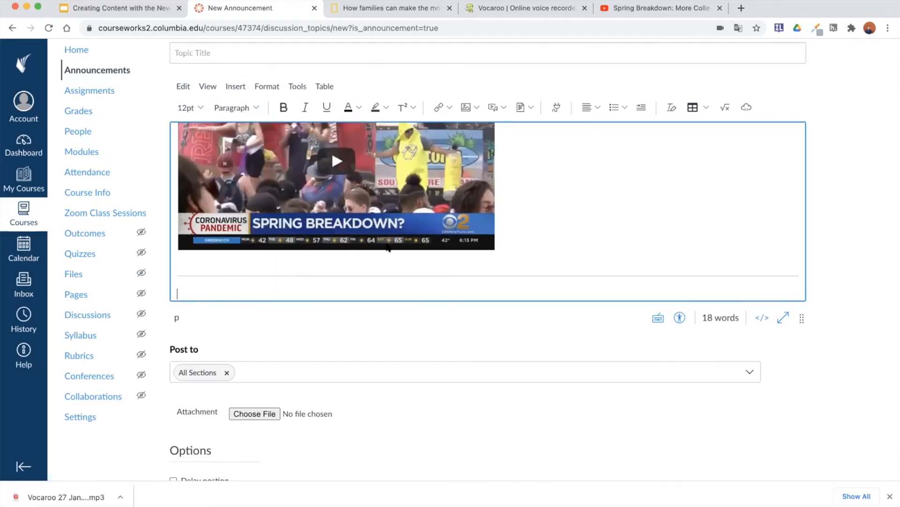
scroll(387, 243, up, 1)
scroll(387, 244, up, 1)
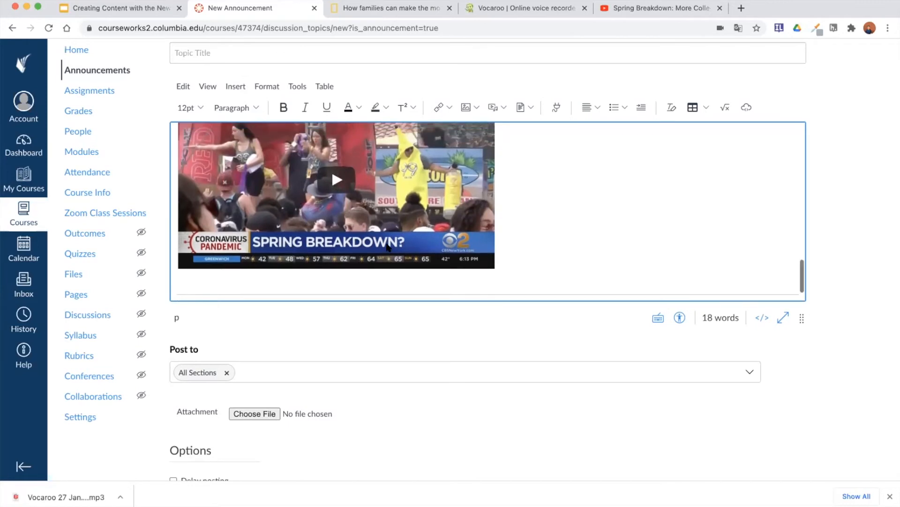
scroll(386, 242, down, 2)
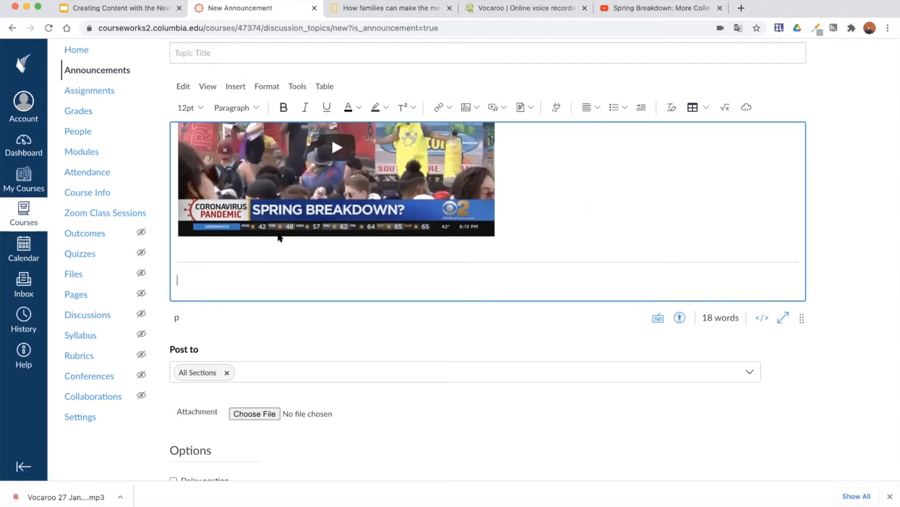
Insert a link to the course document Course Syllabus.pdf below the horizontal line.
click(240, 90)
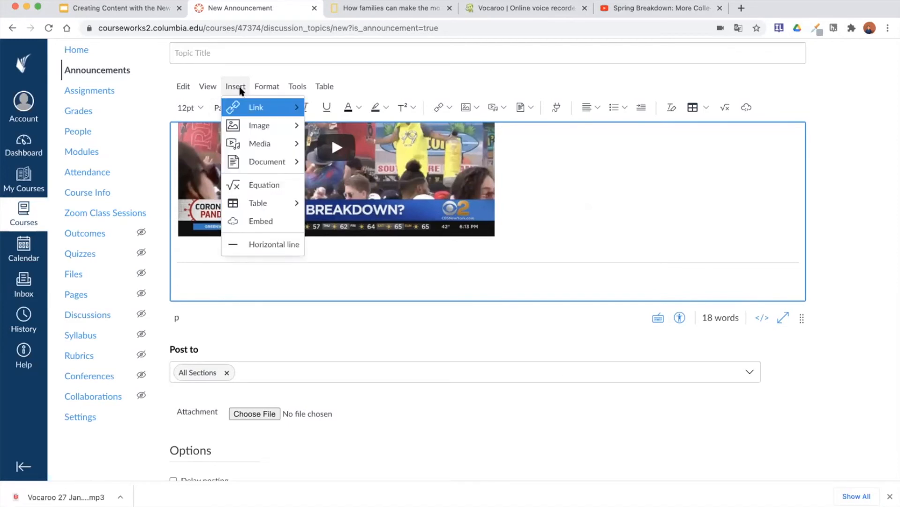
mouse_move(256, 158)
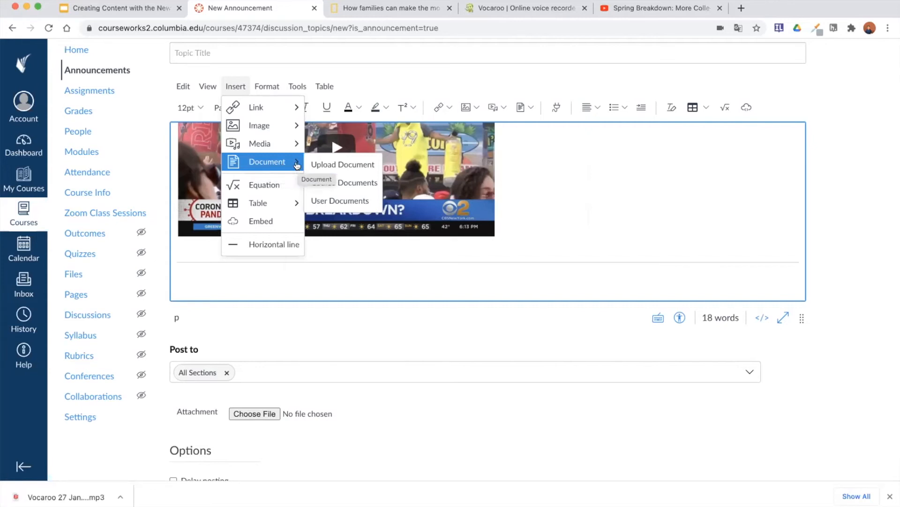
click(355, 183)
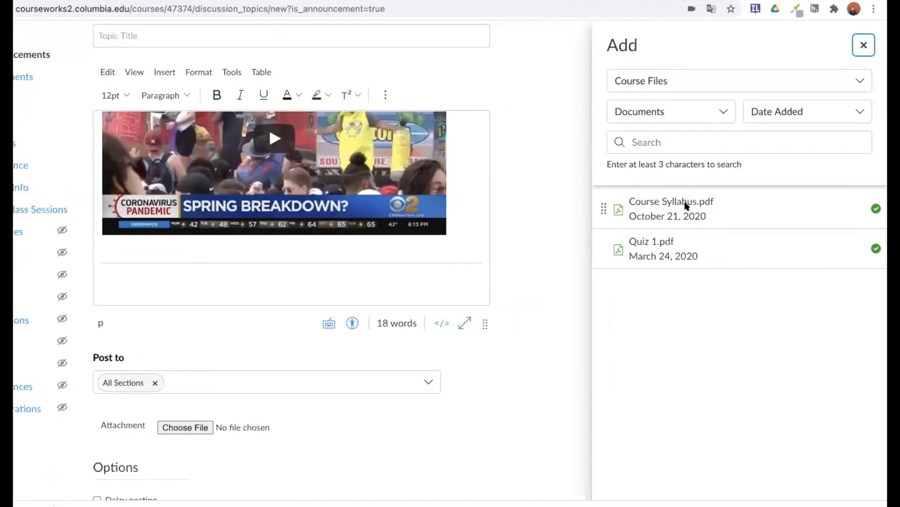
click(713, 210)
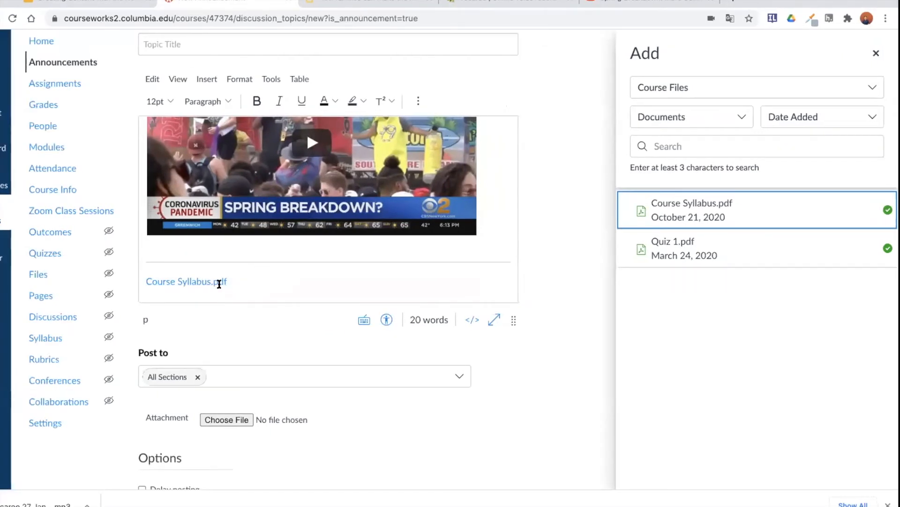
click(314, 292)
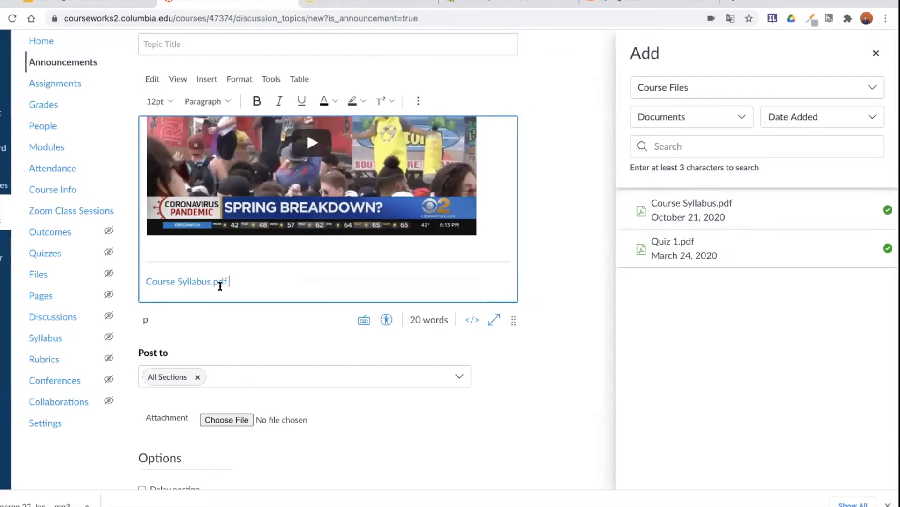
Set the syllabus link to automatically open an in-line preview and shorten its text to "Course Syllabus".
click(203, 281)
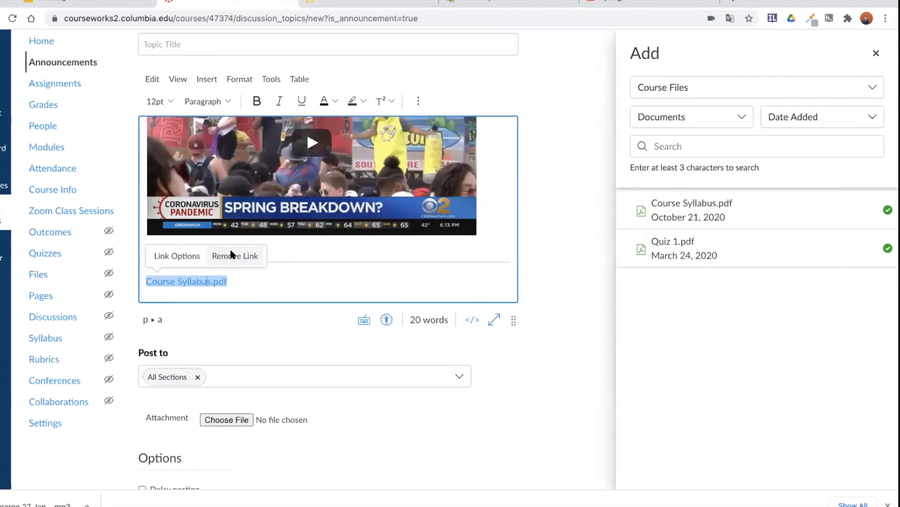
click(179, 259)
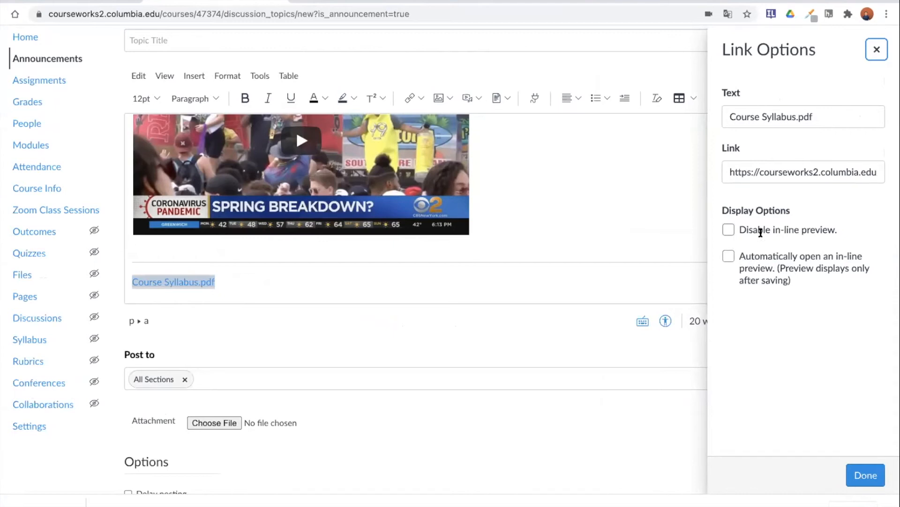
click(728, 256)
drag(814, 112, 761, 114)
click(819, 117)
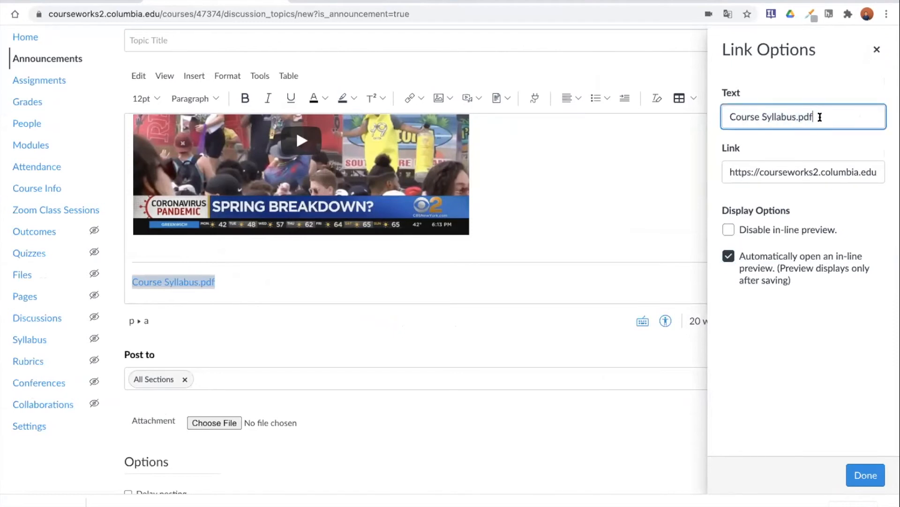
key(BackSpace)
key(BackSpace)
key(BackSpace)
key(BackSpace)
click(866, 475)
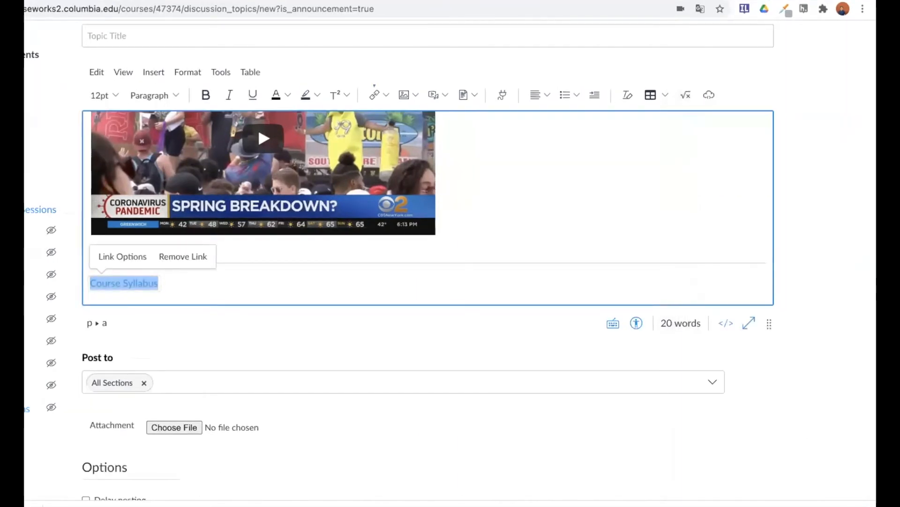
Save the announcement for All Sections with commenting allowed.
scroll(494, 257, down, 1)
scroll(495, 258, up, 1)
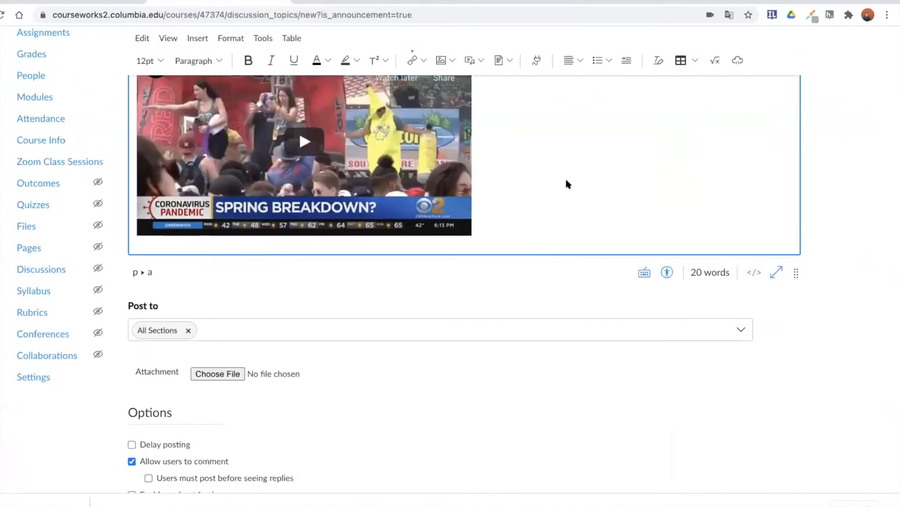
scroll(563, 184, down, 1)
scroll(537, 194, up, 1)
scroll(537, 195, down, 1)
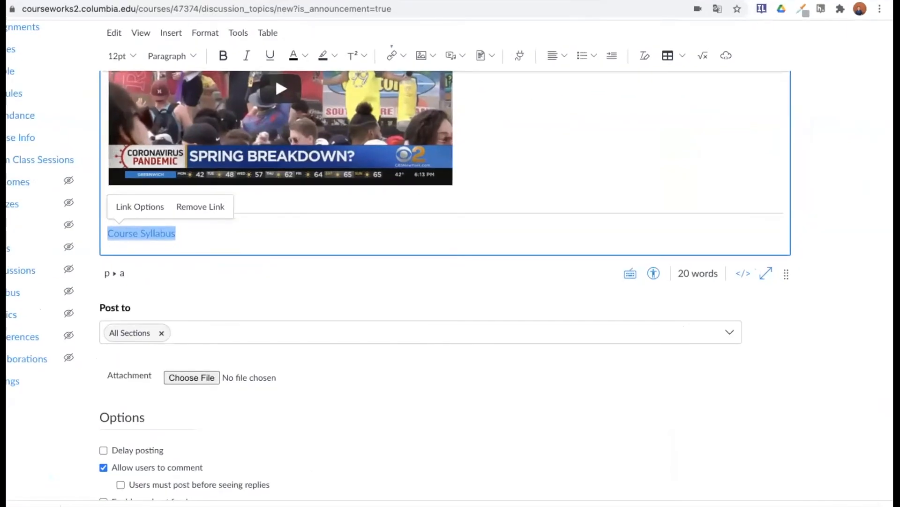
scroll(692, 311, down, 2)
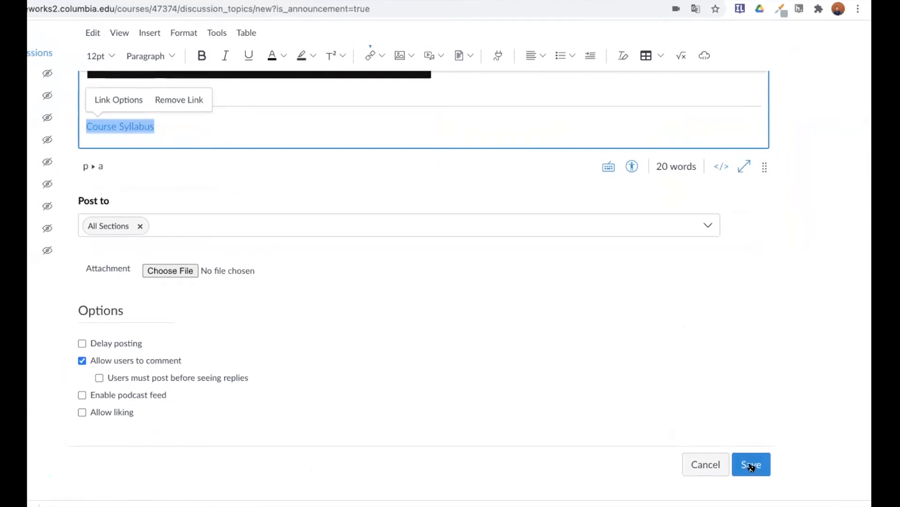
click(751, 465)
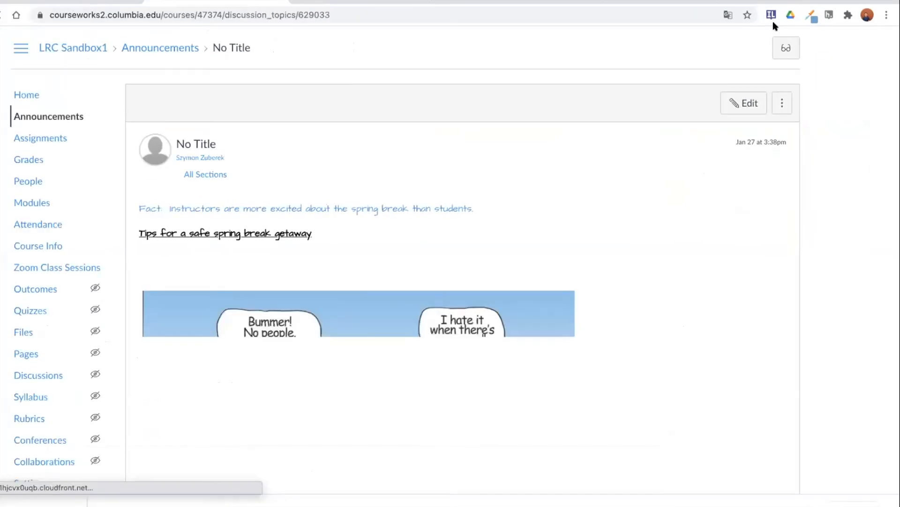
Review the saved announcement's formatted text, link, cartoon image, video and audio players, and embedded YouTube video.
scroll(563, 277, down, 3)
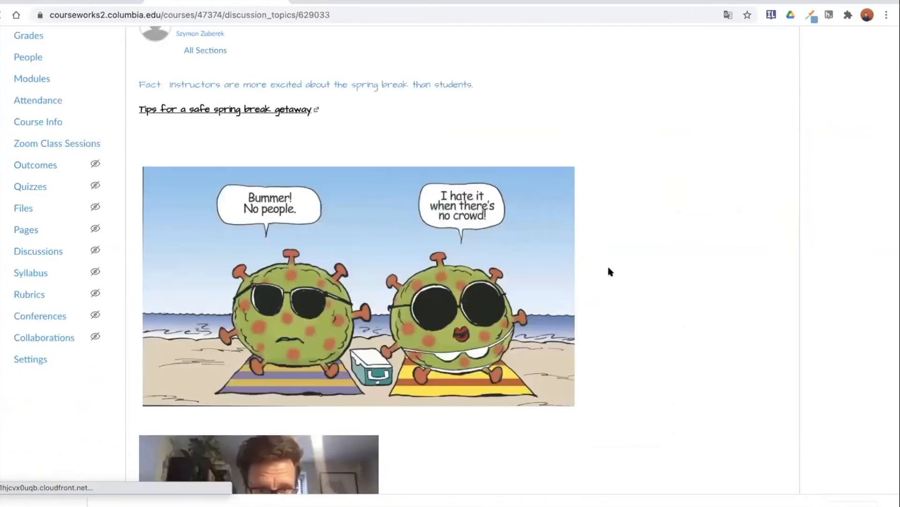
scroll(609, 271, down, 3)
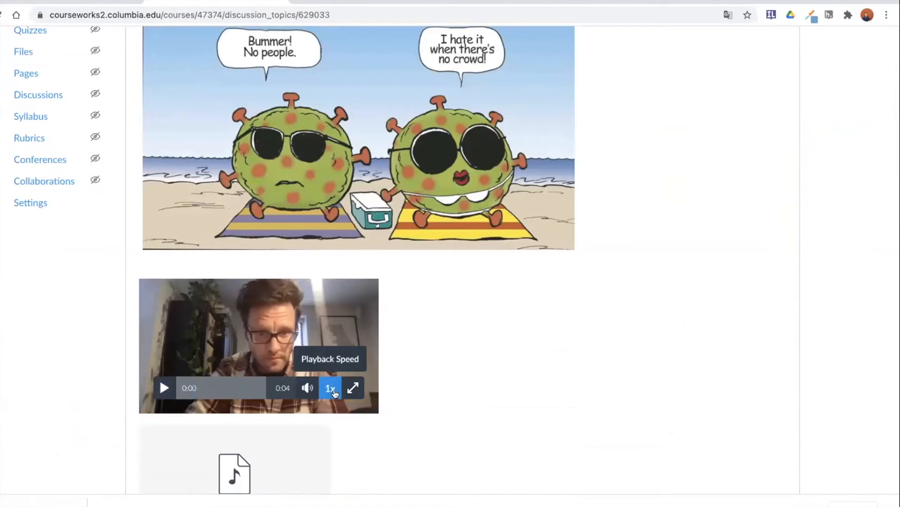
scroll(292, 359, down, 1)
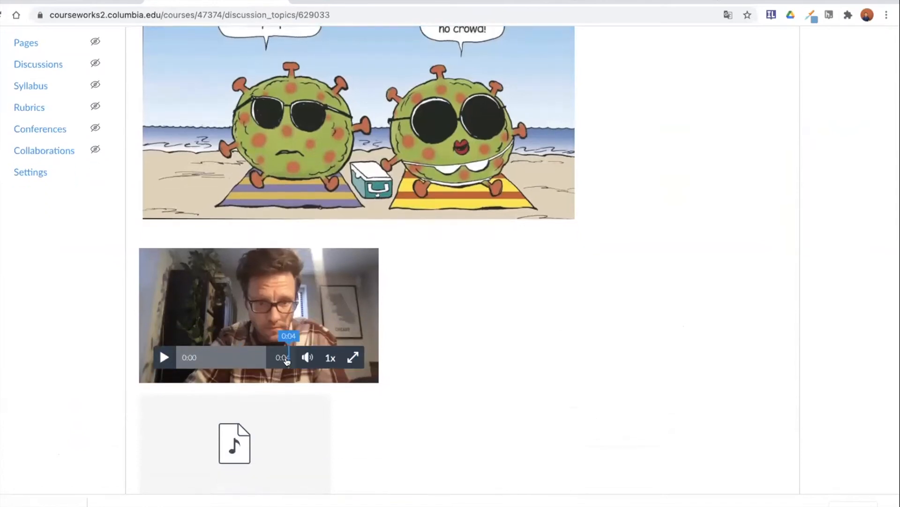
scroll(287, 360, down, 3)
scroll(291, 394, down, 4)
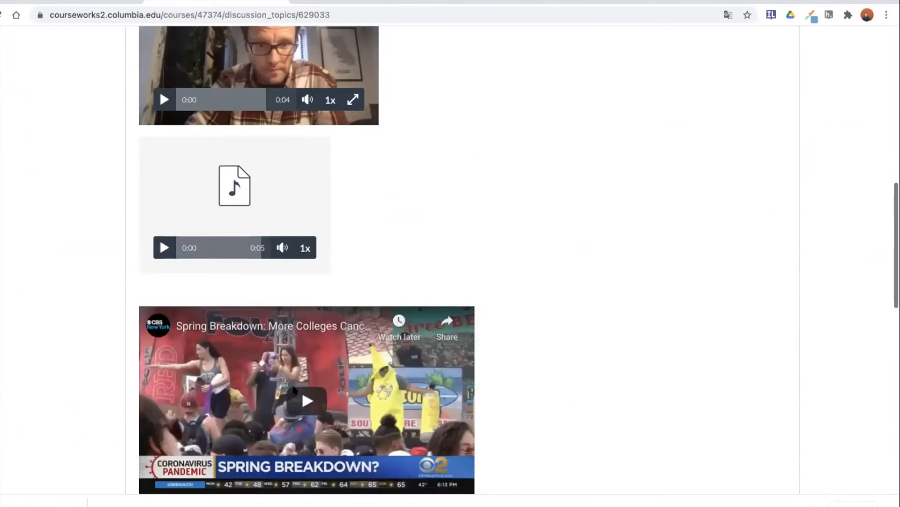
scroll(322, 373, down, 2)
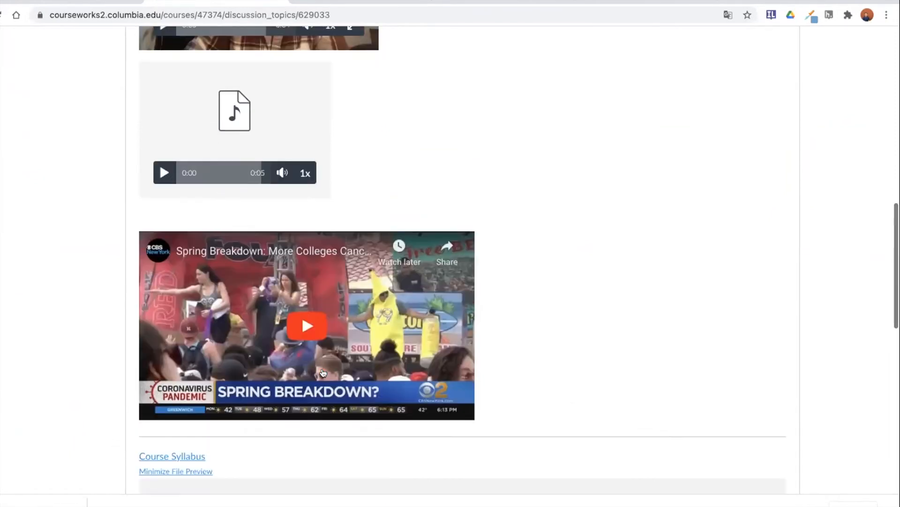
scroll(323, 373, down, 5)
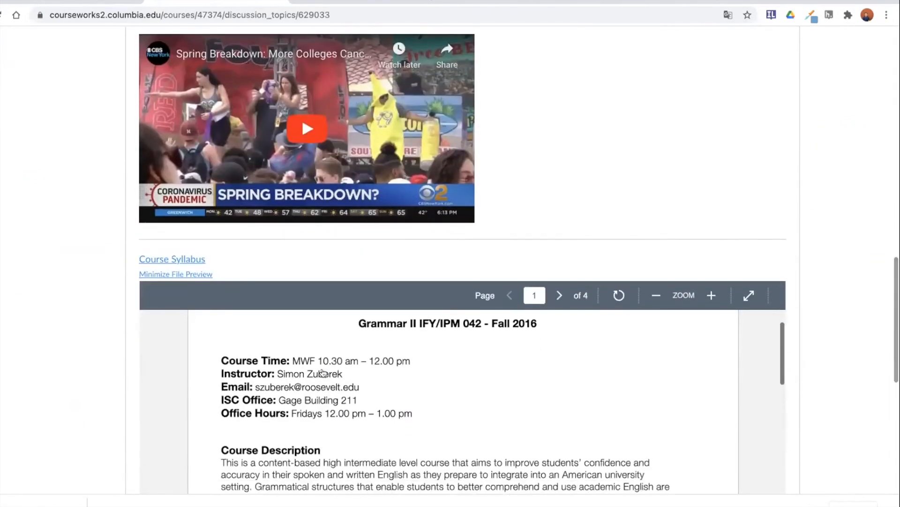
Read through the in-line preview of the Course Syllabus document, from the course description to the course schedule.
scroll(799, 238, down, 1)
scroll(798, 237, down, 4)
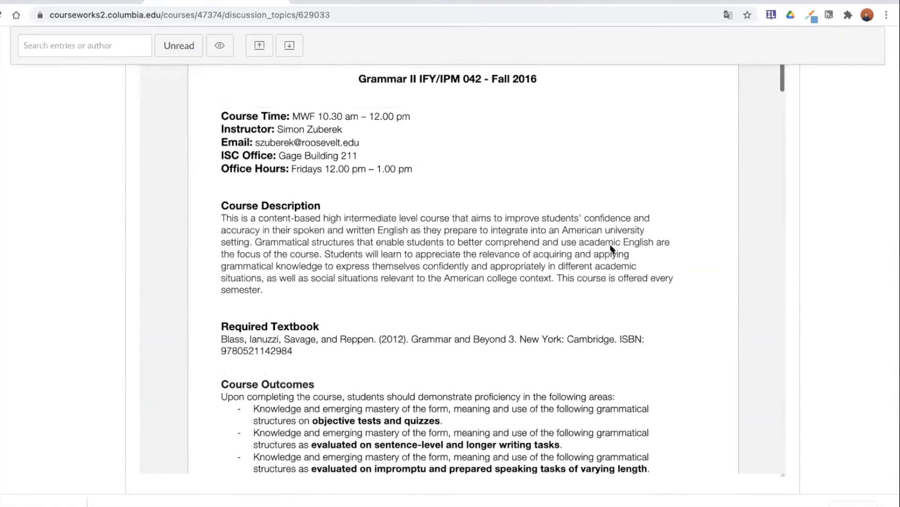
scroll(612, 248, up, 1)
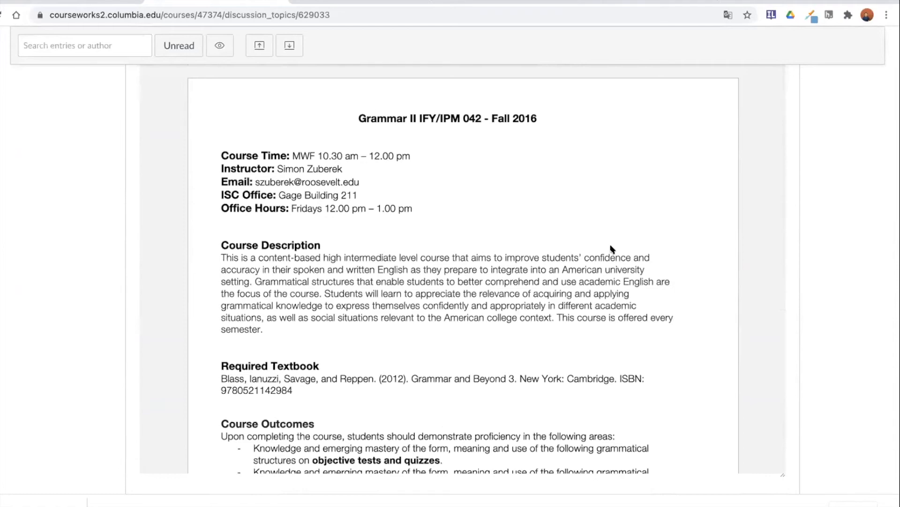
scroll(550, 253, down, 3)
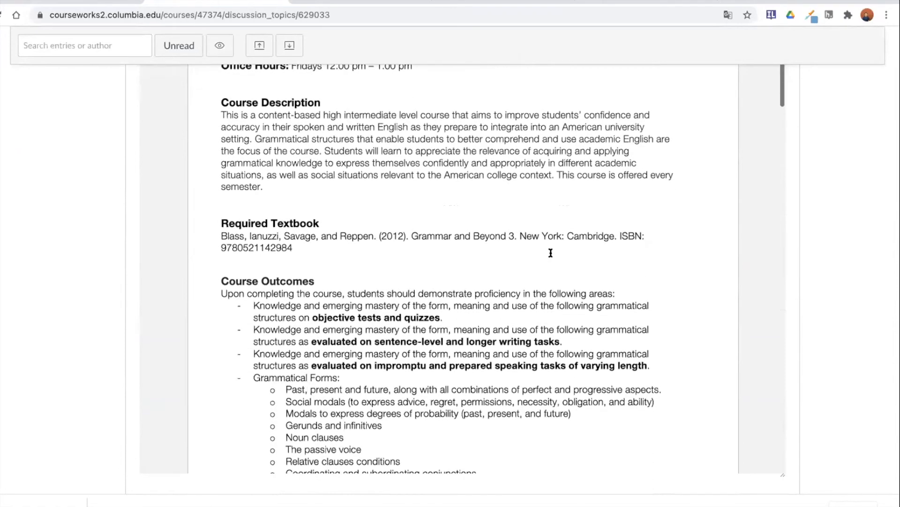
scroll(551, 253, down, 2)
scroll(551, 253, down, 15)
scroll(550, 253, down, 10)
scroll(550, 255, down, 18)
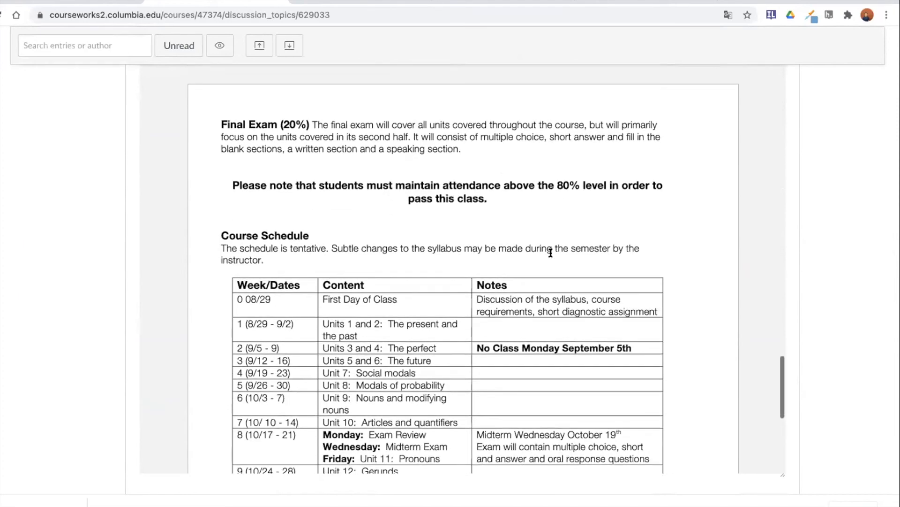
scroll(550, 253, down, 3)
scroll(550, 253, up, 20)
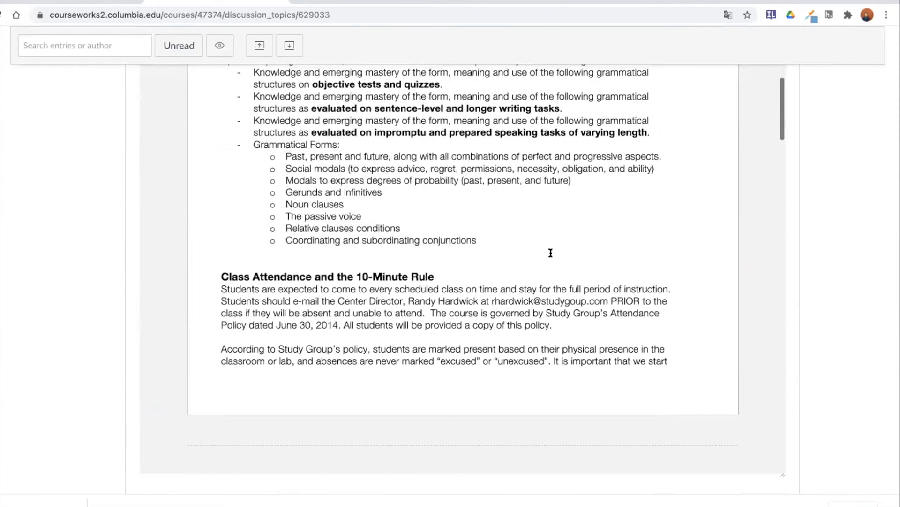
scroll(551, 253, up, 8)
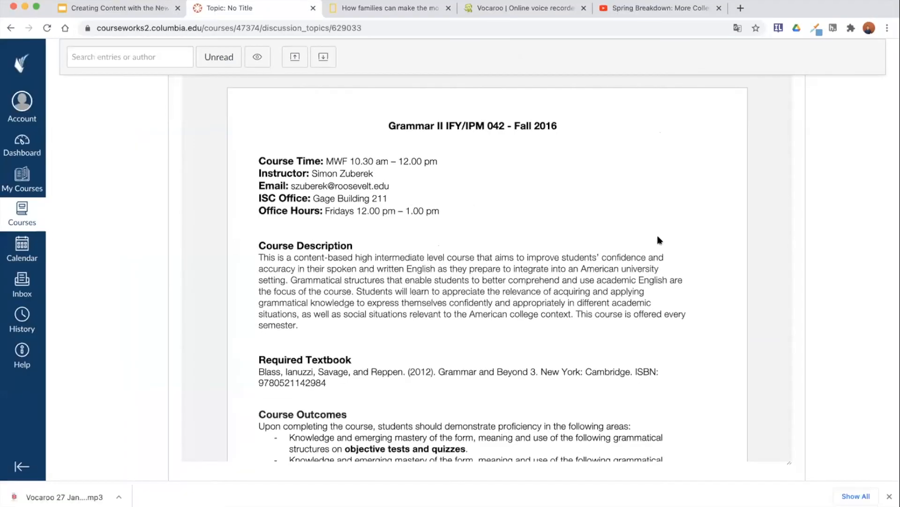
Reopen the announcement for editing and replace its title with "Test Announcement".
scroll(657, 238, up, 15)
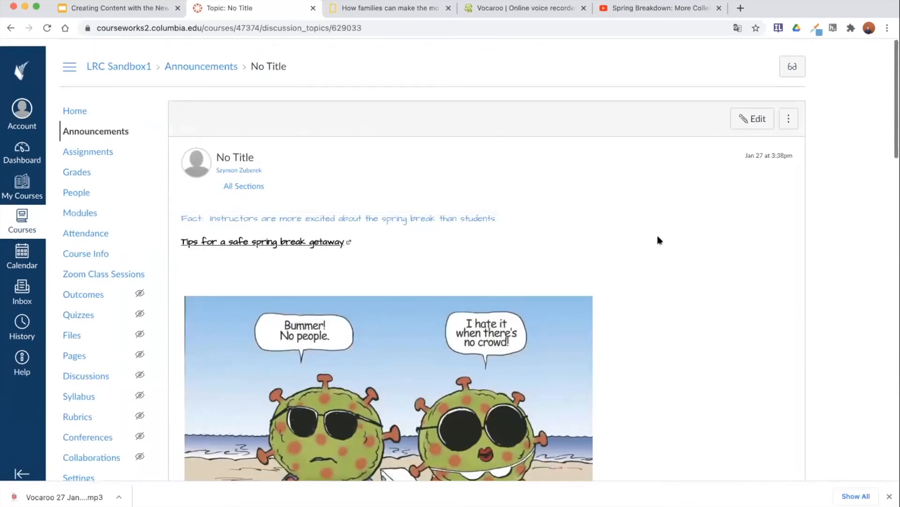
click(747, 116)
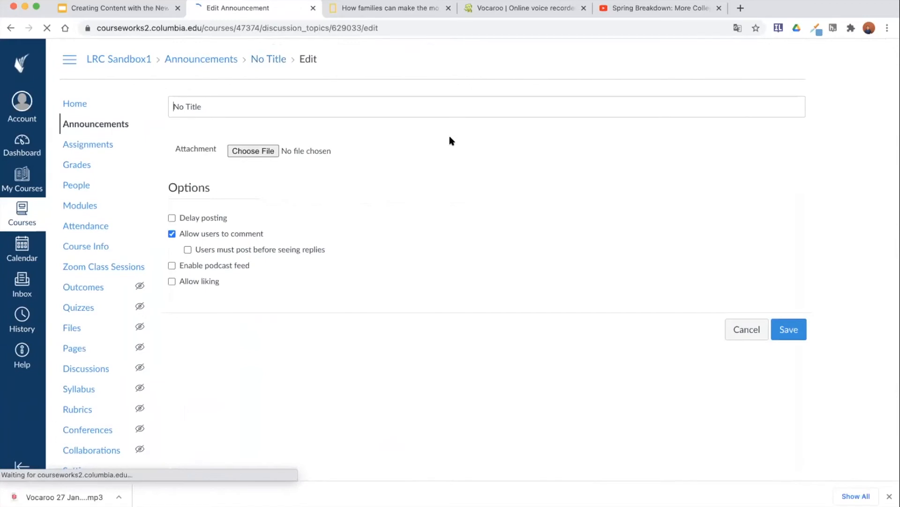
triple_click(226, 108)
key(BackSpace)
text(Test Announcement)
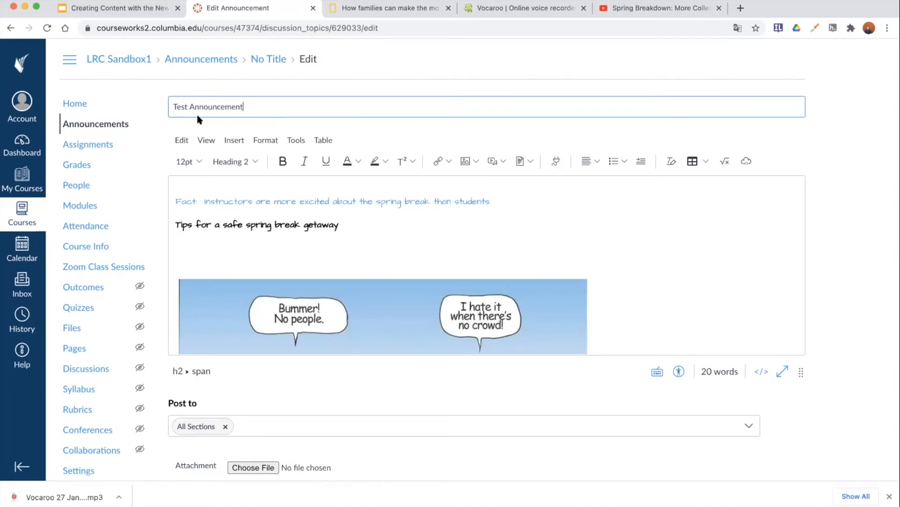
Add an empty line below the Course Syllabus link at the end of the announcement body.
scroll(299, 181, down, 2)
scroll(329, 160, down, 1)
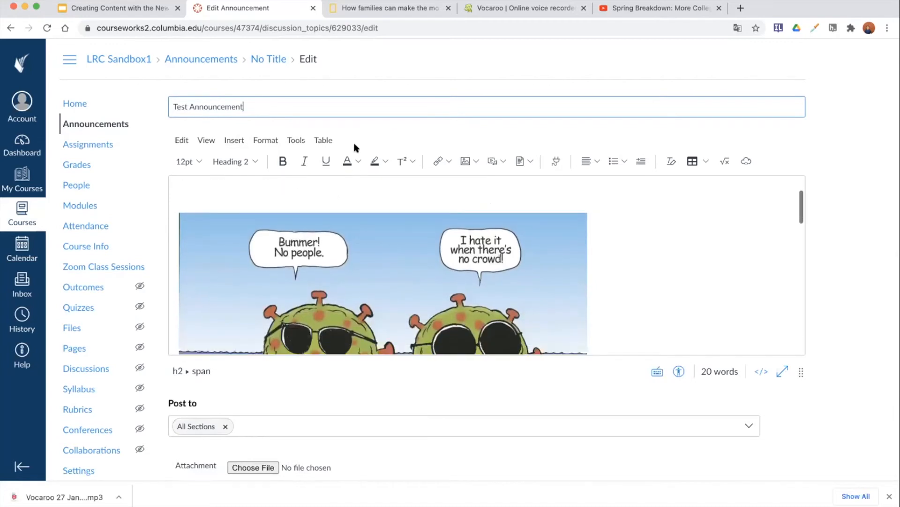
scroll(426, 128, down, 3)
scroll(427, 126, down, 5)
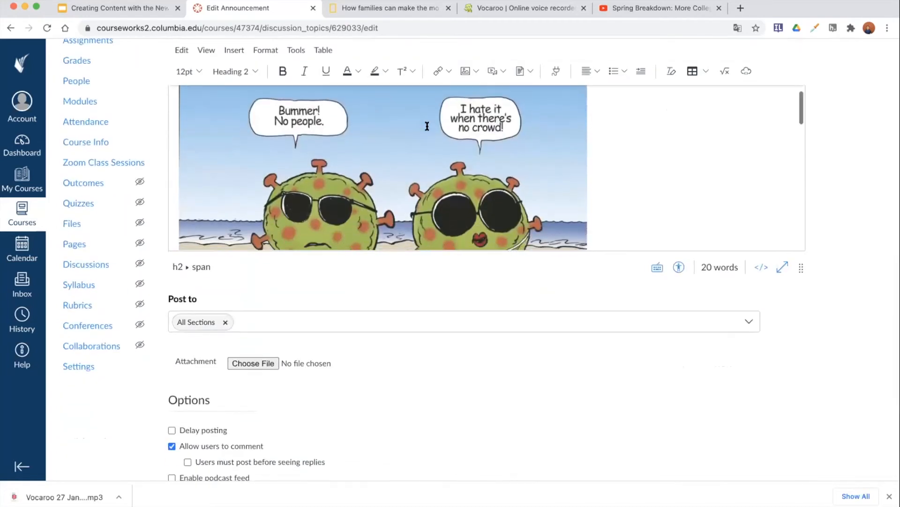
scroll(426, 126, down, 5)
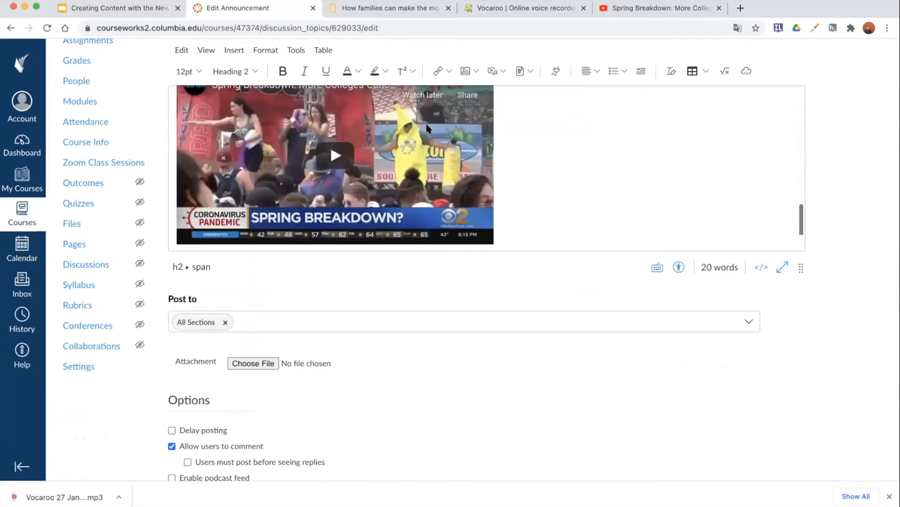
scroll(426, 126, down, 5)
scroll(426, 126, down, 3)
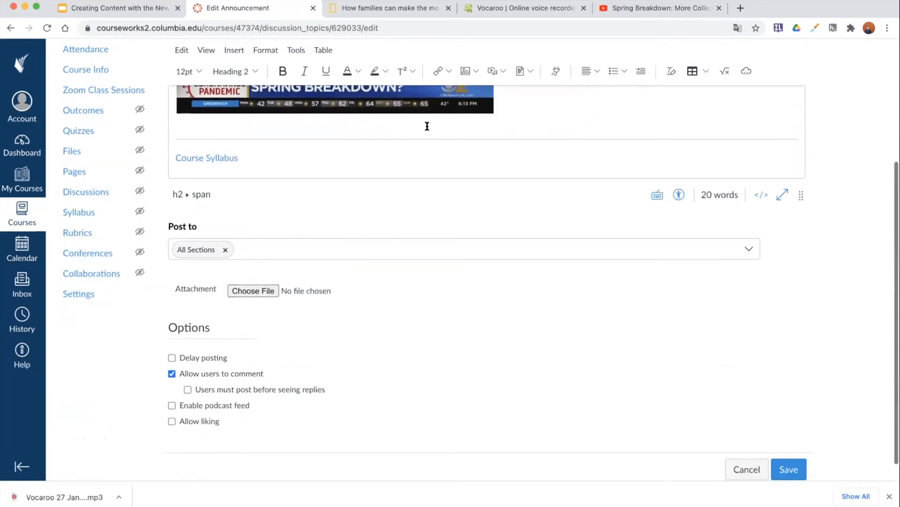
click(288, 149)
key(Return)
scroll(320, 147, up, 1)
scroll(321, 148, down, 1)
scroll(338, 221, up, 3)
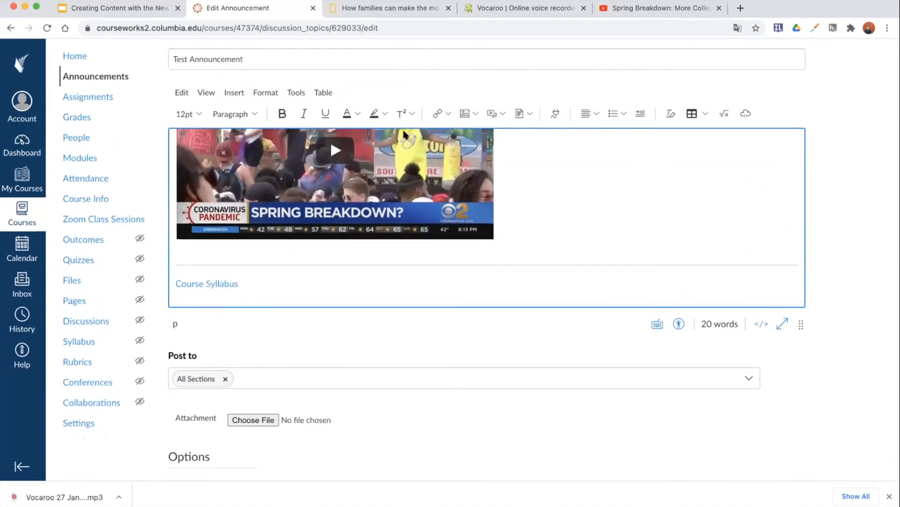
Look over the types of content that can be inserted and the external apps available in the editor.
click(234, 92)
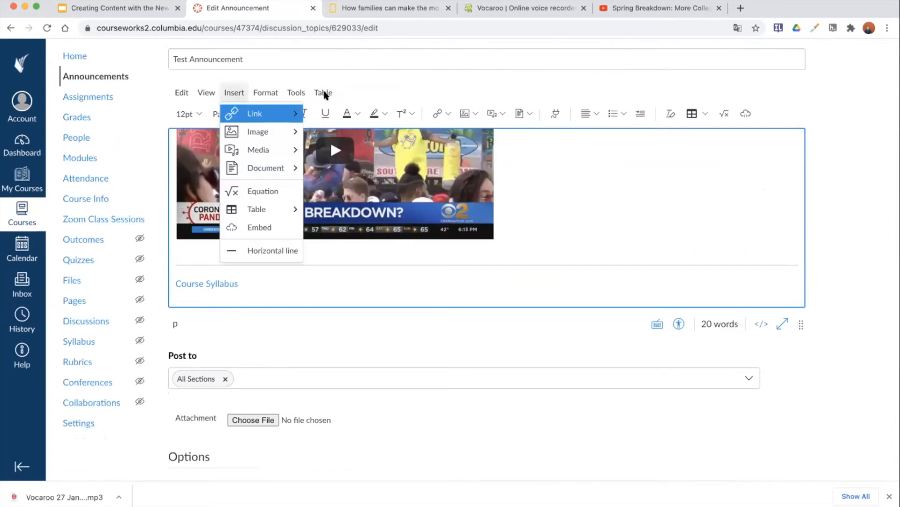
click(413, 74)
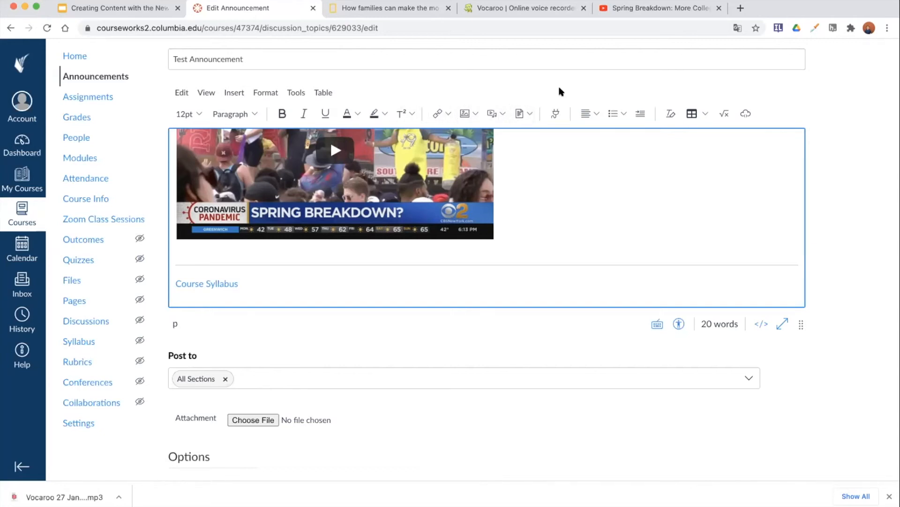
click(555, 114)
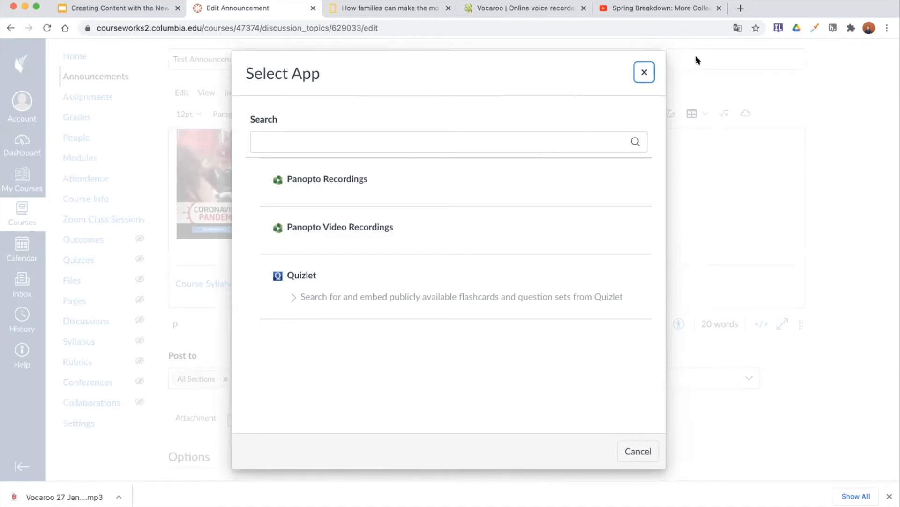
click(644, 452)
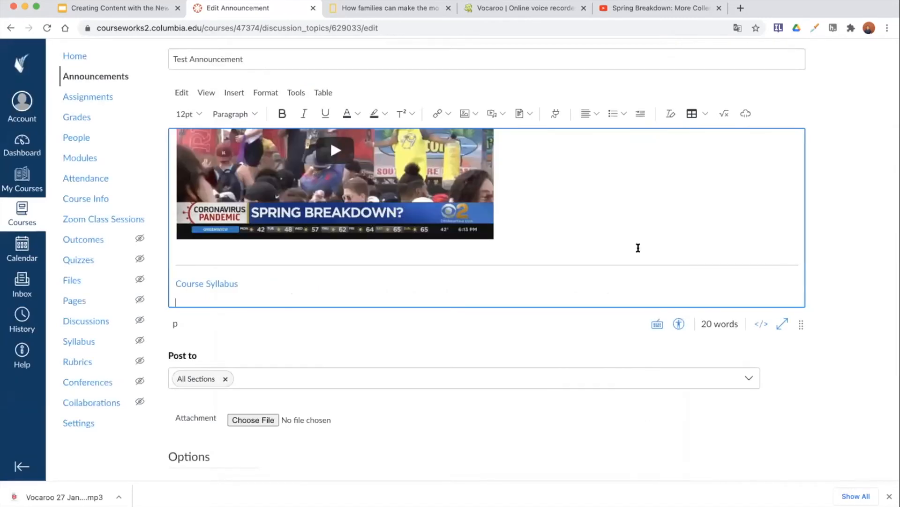
Examine the alignment and list style choices, and try a bulleted list on the empty line before removing it.
click(594, 113)
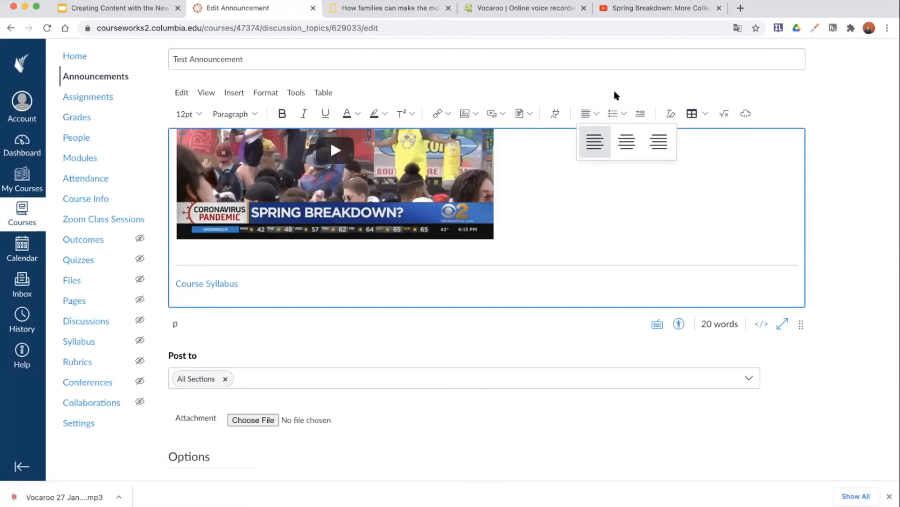
click(615, 93)
click(614, 115)
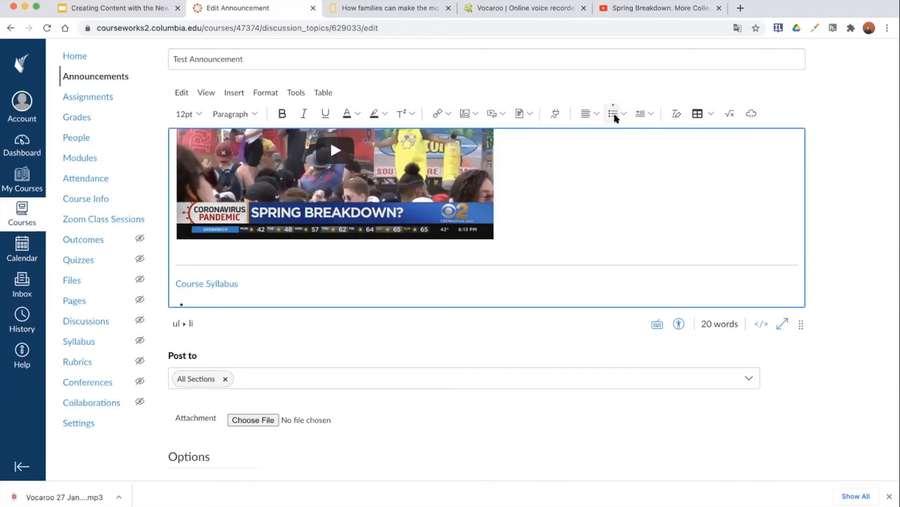
click(614, 115)
click(623, 115)
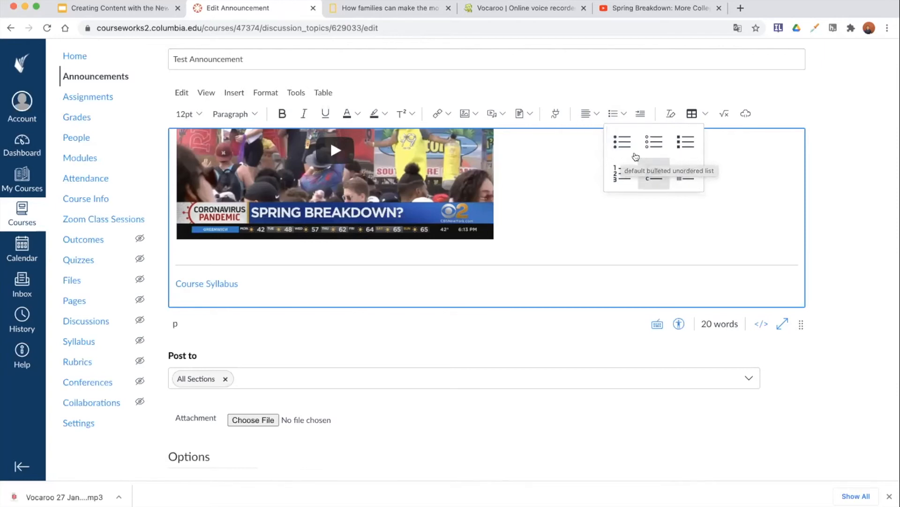
click(649, 100)
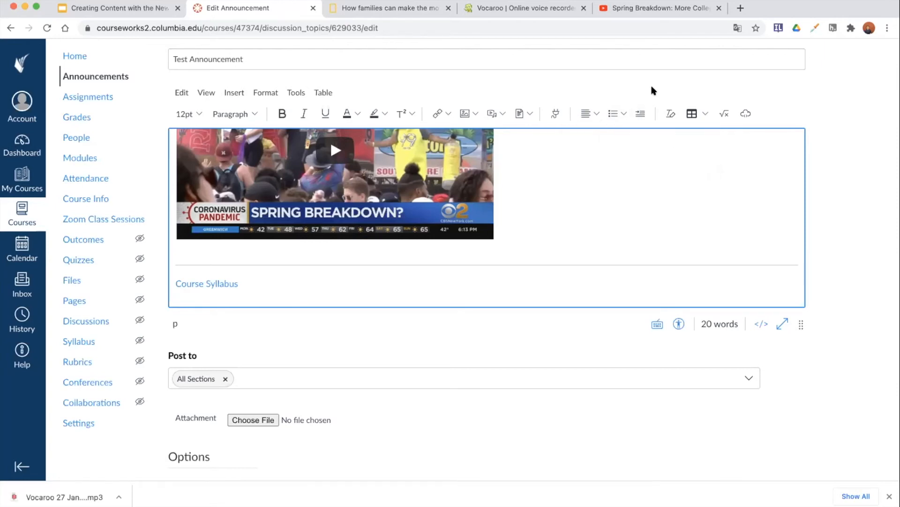
Indent the empty line below the Course Syllabus link and check the available outdent choice.
click(640, 115)
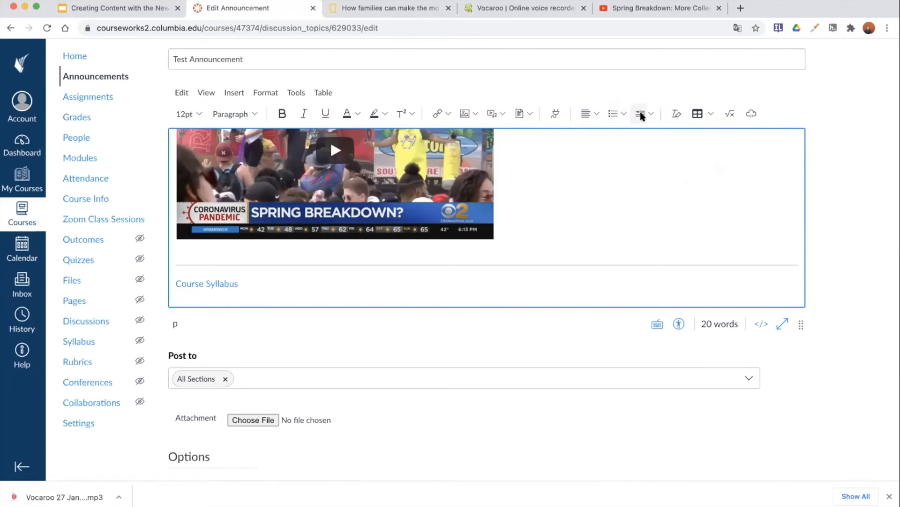
click(650, 115)
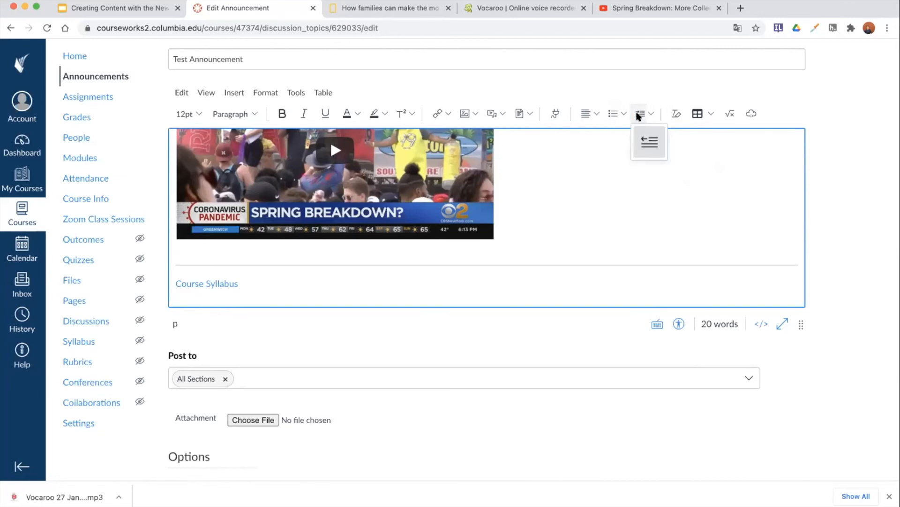
click(639, 116)
click(640, 116)
click(650, 115)
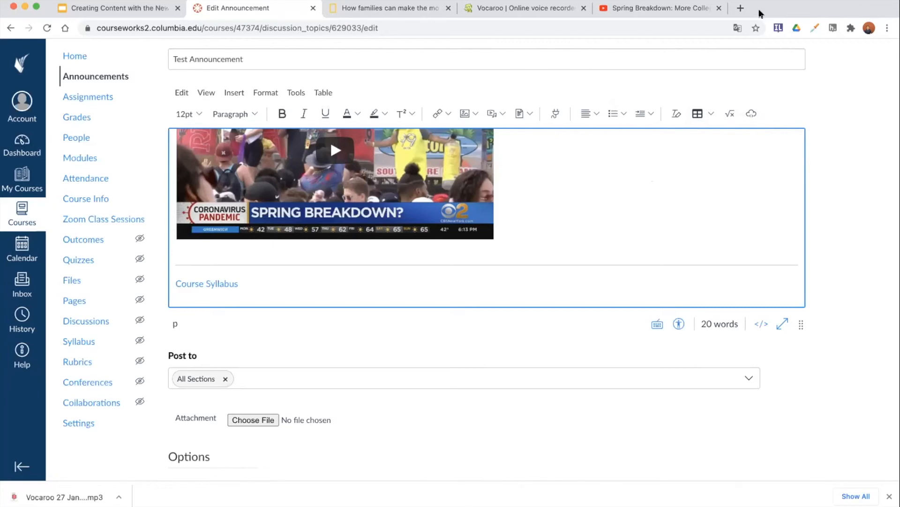
Save the edited announcement.
scroll(793, 306, down, 3)
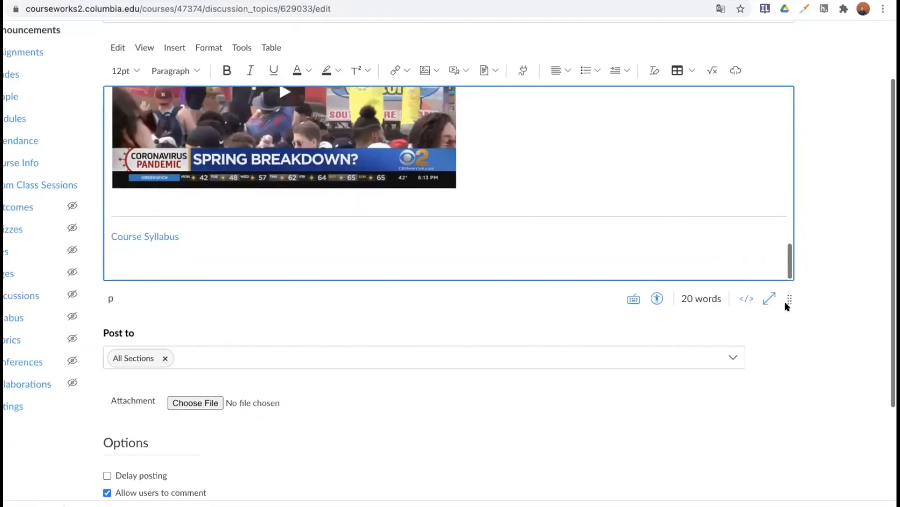
click(777, 466)
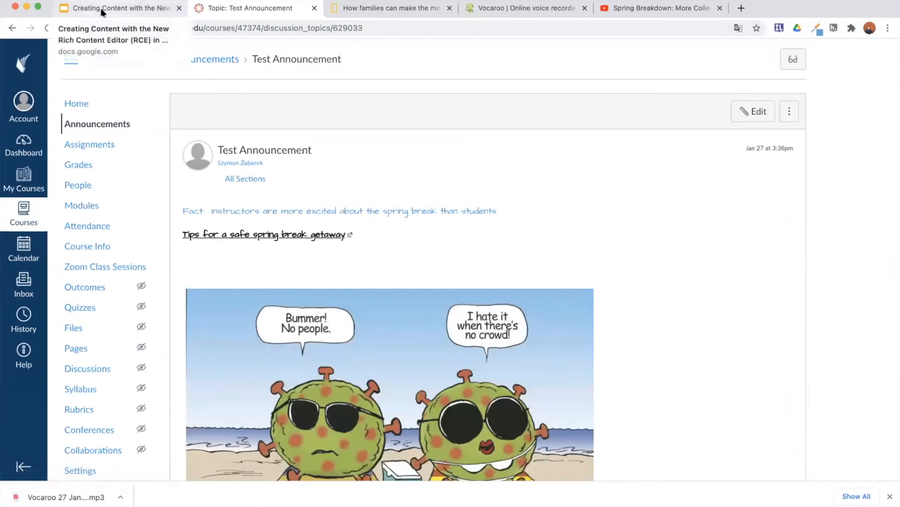
Switch to the Google Slides presentation on the Rich Content Editor and display the first Review slide.
click(102, 10)
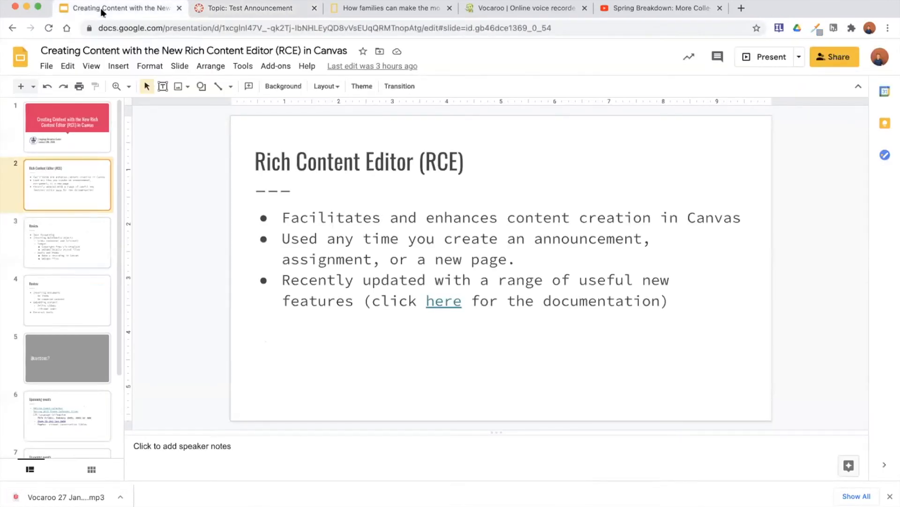
click(52, 244)
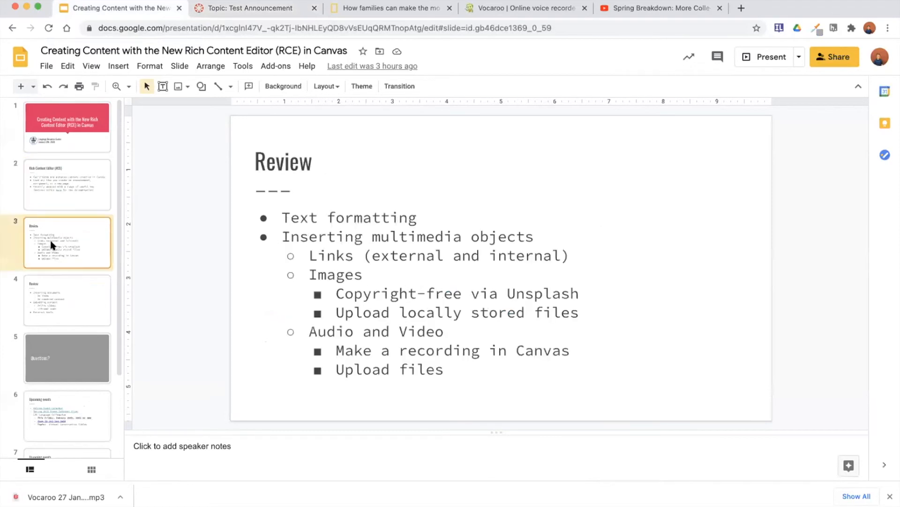
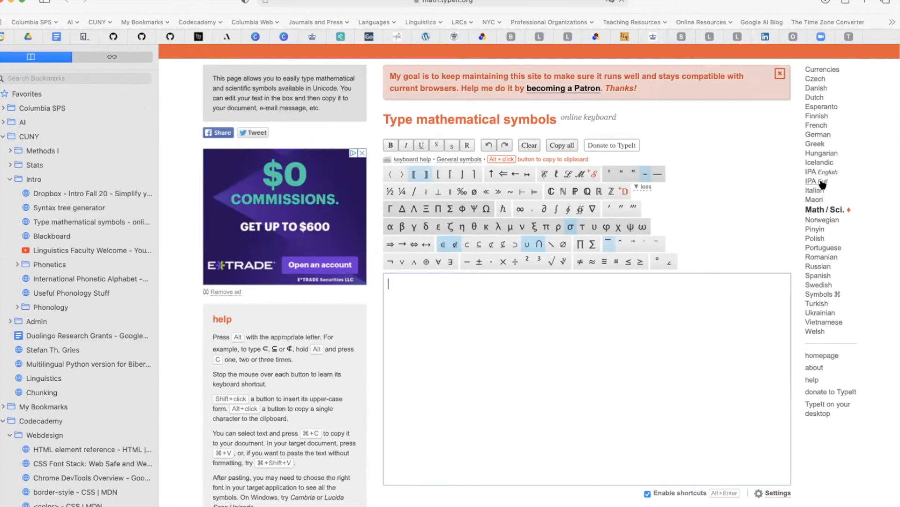
Display the full IPA phonetic symbols keyboard on the TypeIt site.
click(821, 182)
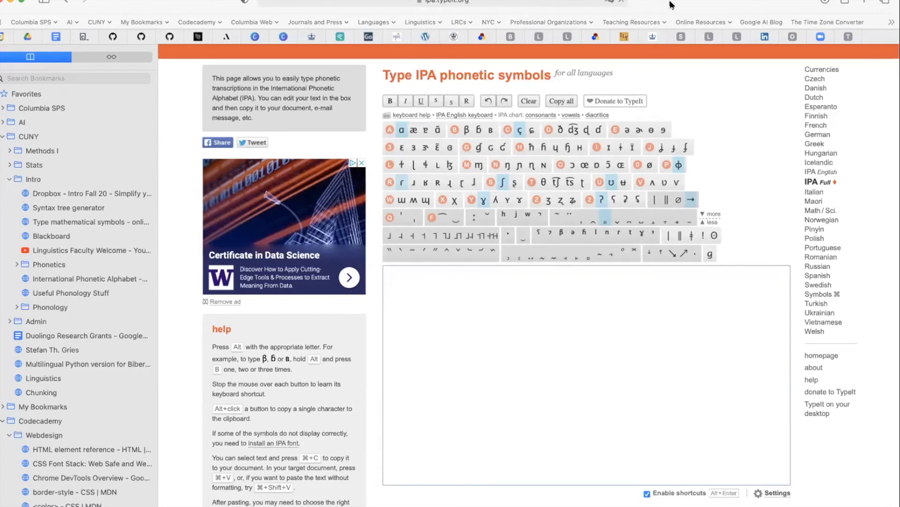
click(537, 6)
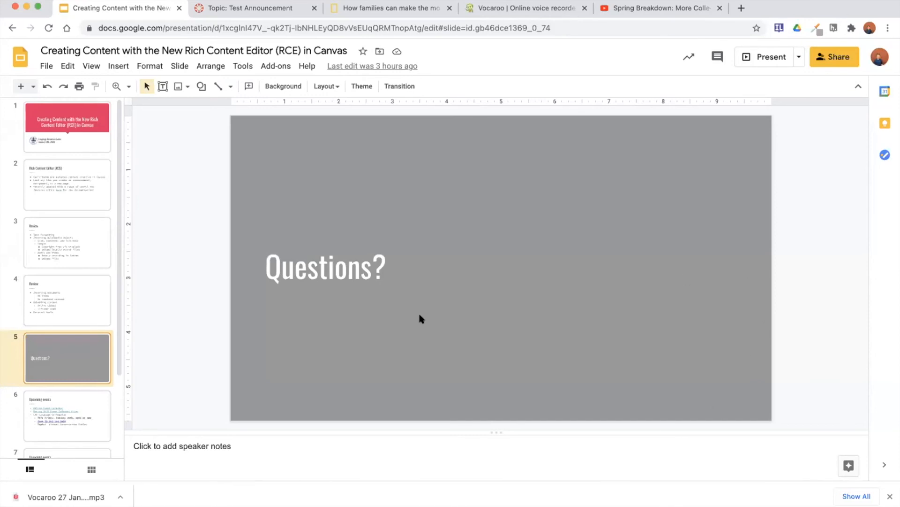
Switch to the Test Announcement in Canvas, open it for editing and look through its contents down to the embedded video.
click(238, 10)
scroll(443, 202, down, 1)
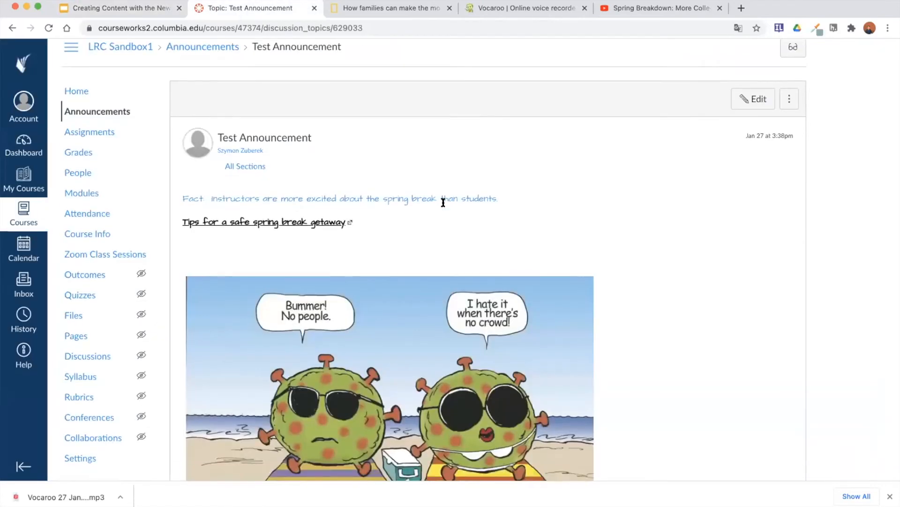
click(754, 84)
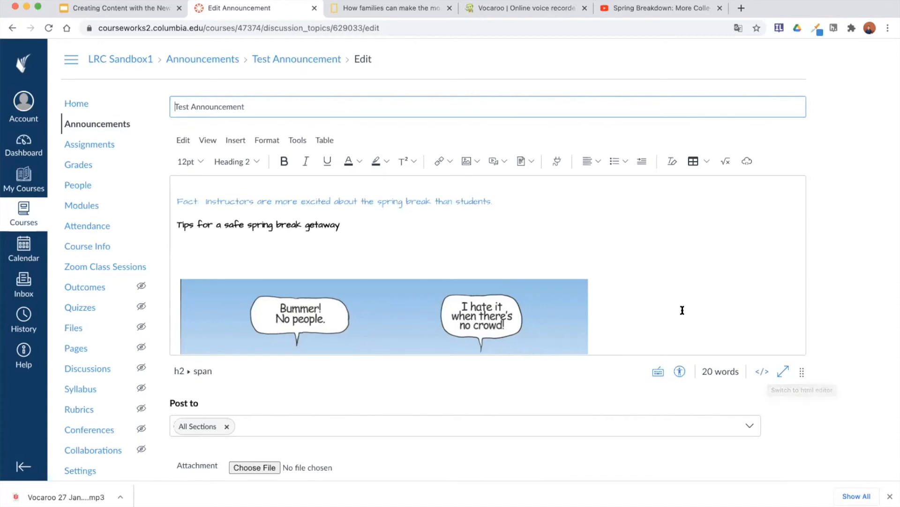
scroll(682, 310, down, 3)
scroll(682, 310, down, 10)
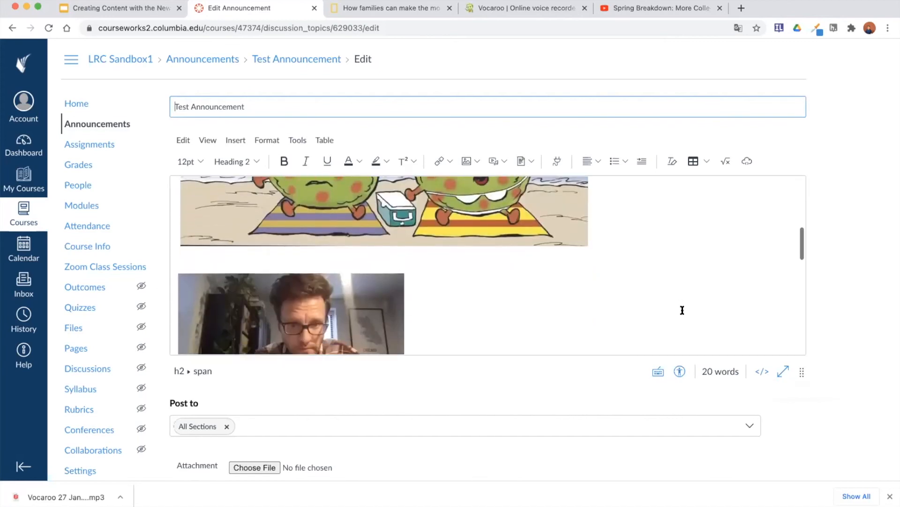
scroll(682, 310, down, 8)
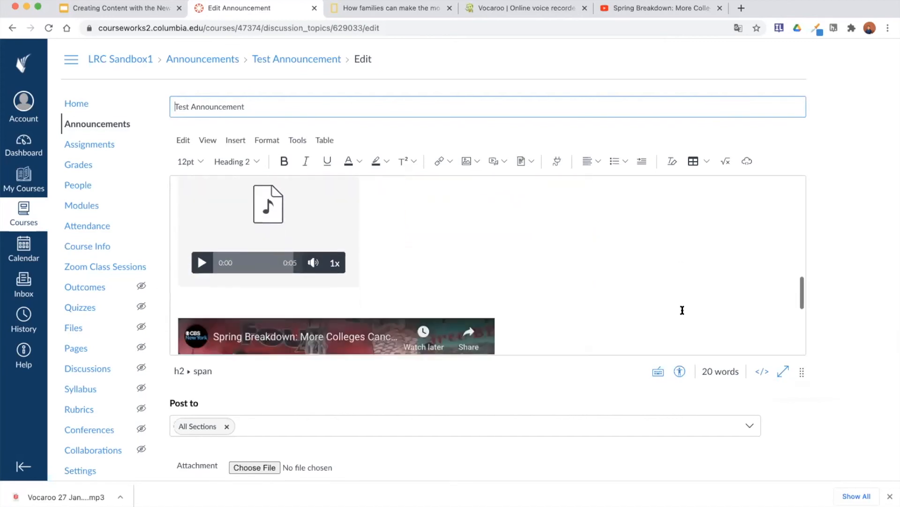
scroll(682, 313, up, 1)
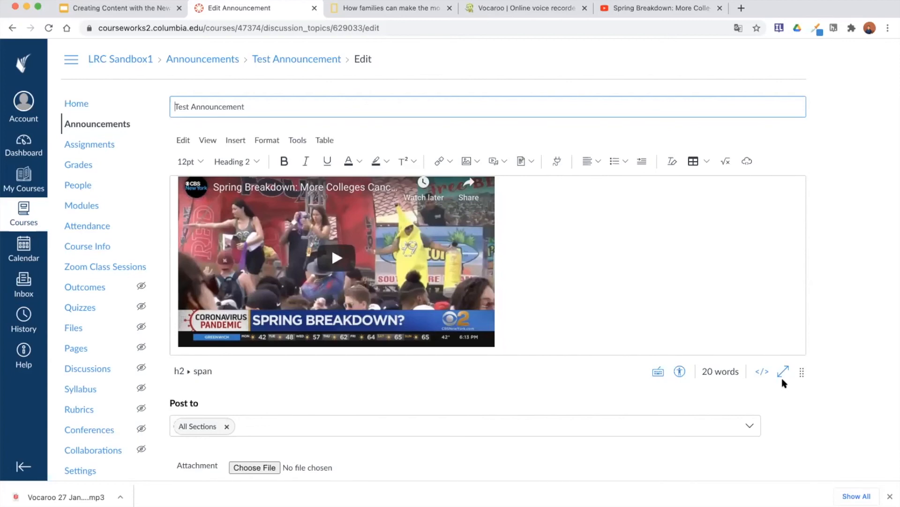
Examine the announcement's HTML source and return to the rich text view.
click(763, 372)
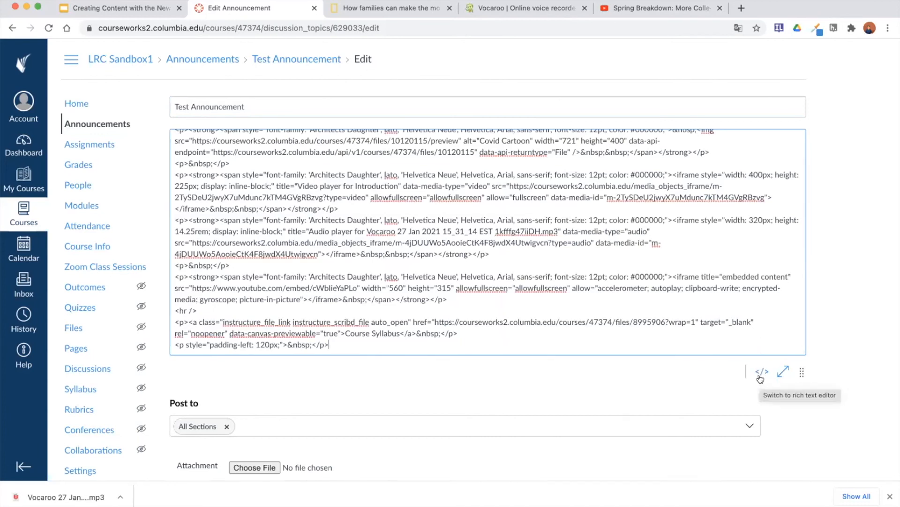
scroll(741, 300, up, 2)
scroll(741, 298, up, 2)
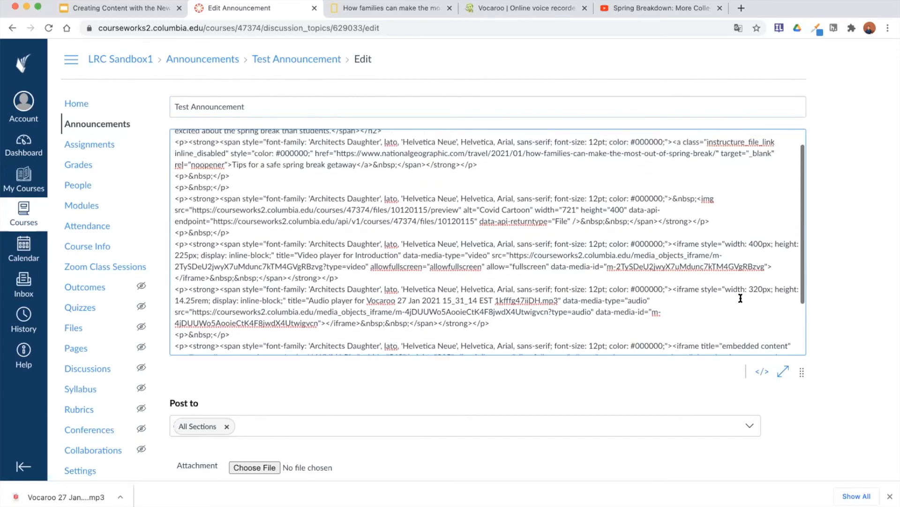
scroll(741, 299, down, 2)
scroll(741, 298, down, 3)
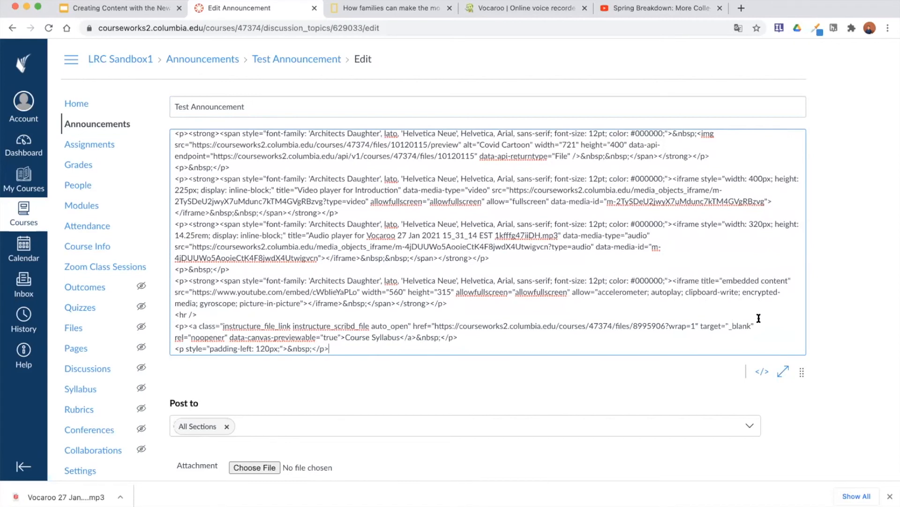
click(762, 371)
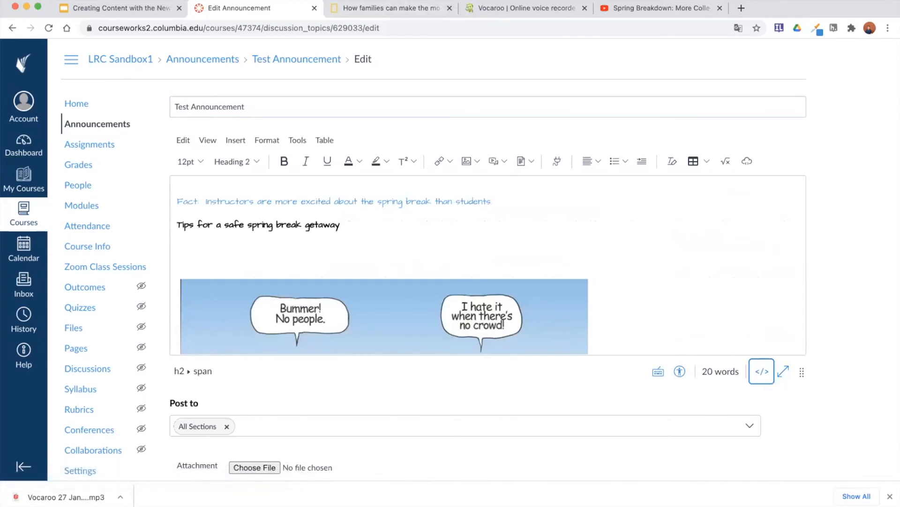
Find the empty line below the cartoon image and bring up the matching code in the HTML source.
scroll(499, 145, down, 2)
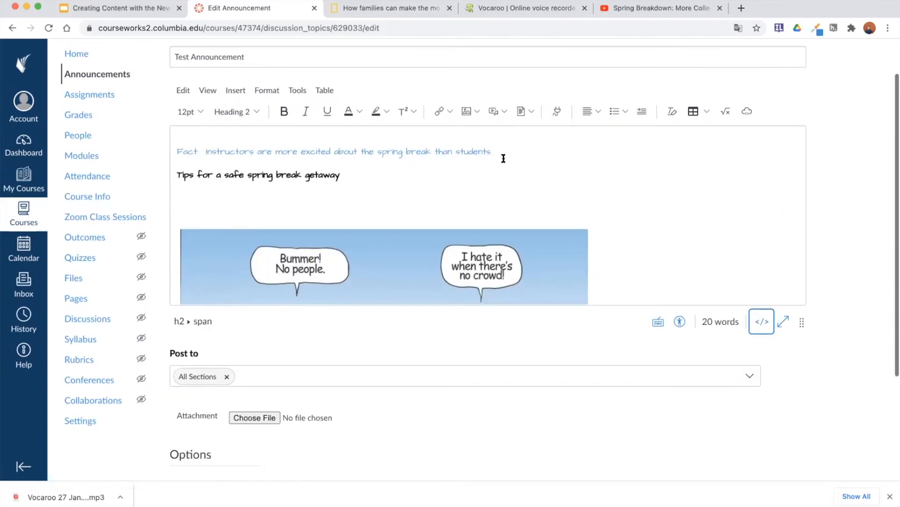
scroll(532, 221, down, 4)
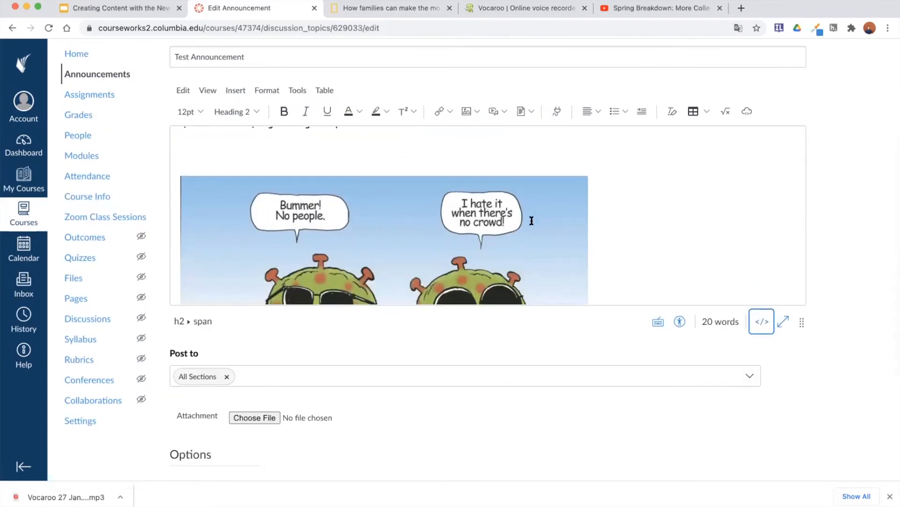
scroll(532, 220, down, 5)
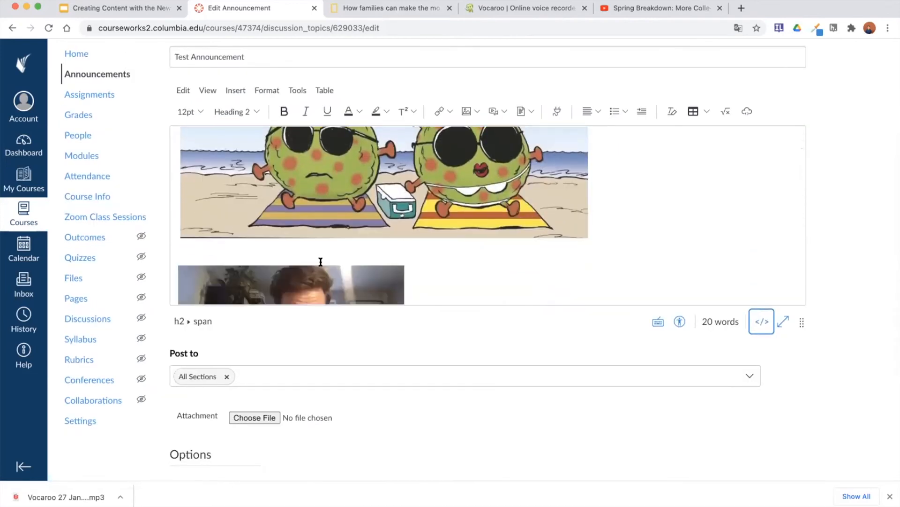
click(289, 249)
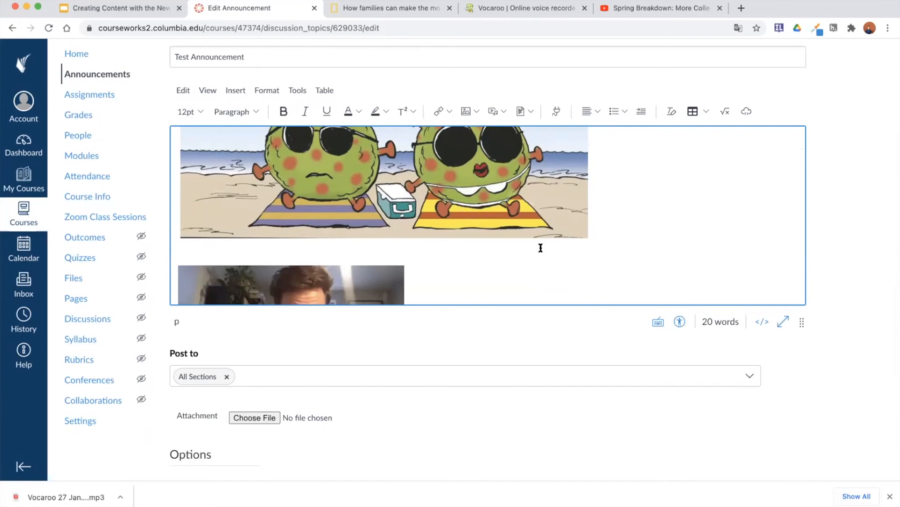
click(760, 323)
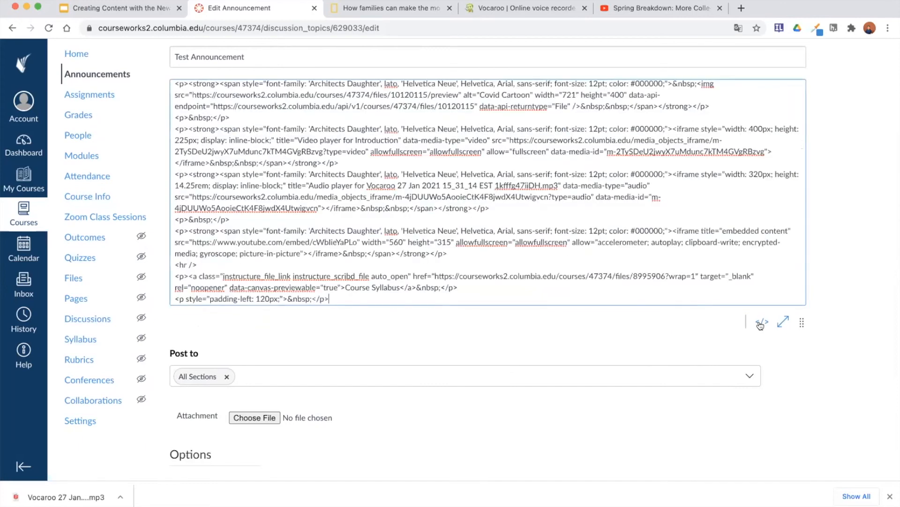
scroll(566, 234, up, 1)
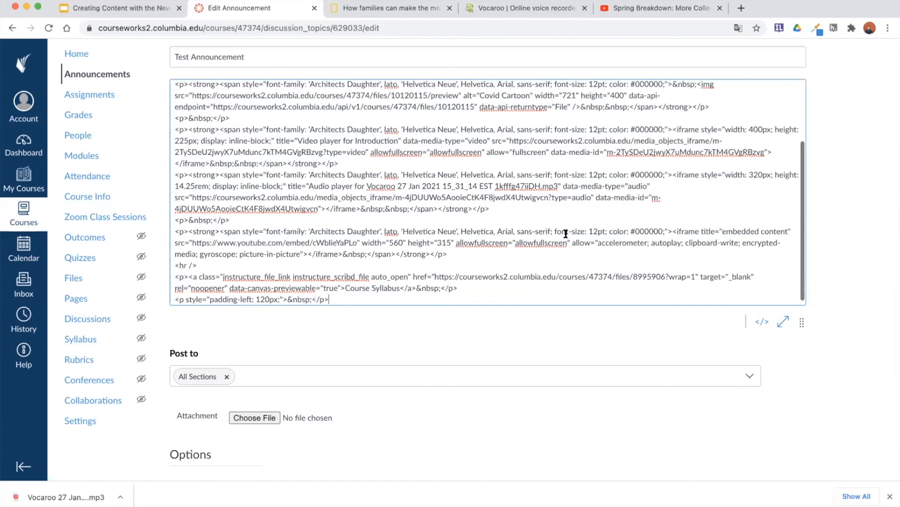
scroll(549, 192, down, 1)
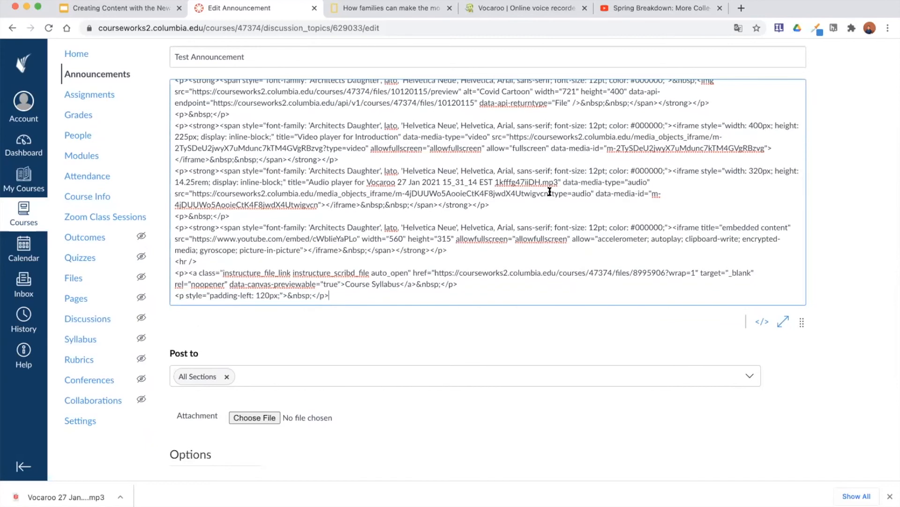
scroll(532, 209, down, 2)
scroll(531, 208, up, 2)
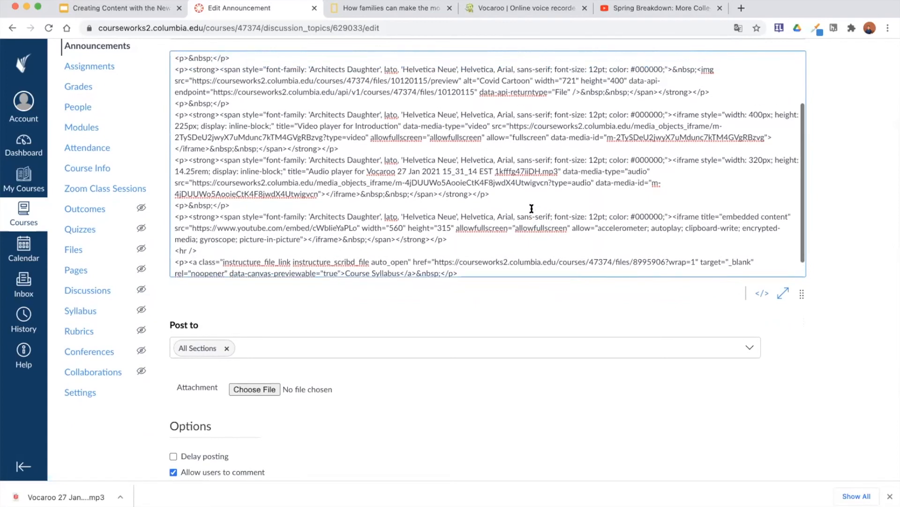
scroll(531, 209, up, 3)
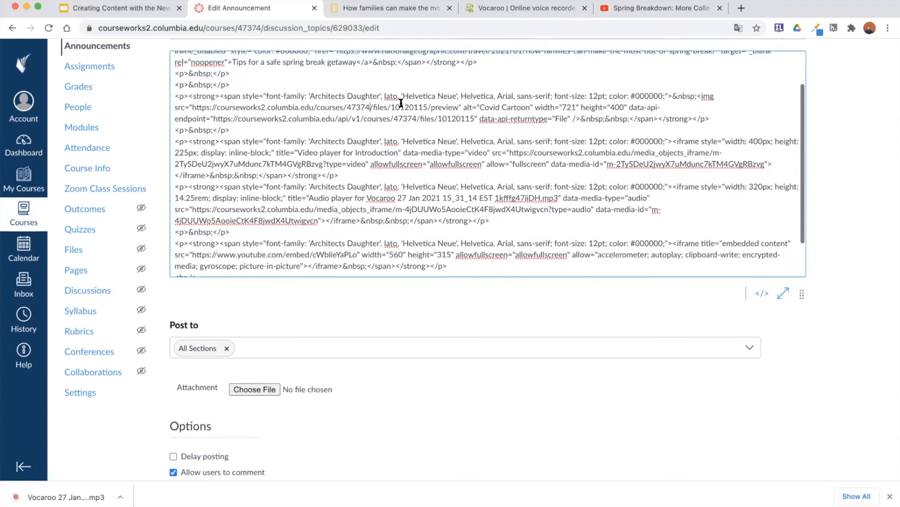
Add the line <span>Text</span> directly after the cartoon image's paragraph in the HTML source.
click(266, 118)
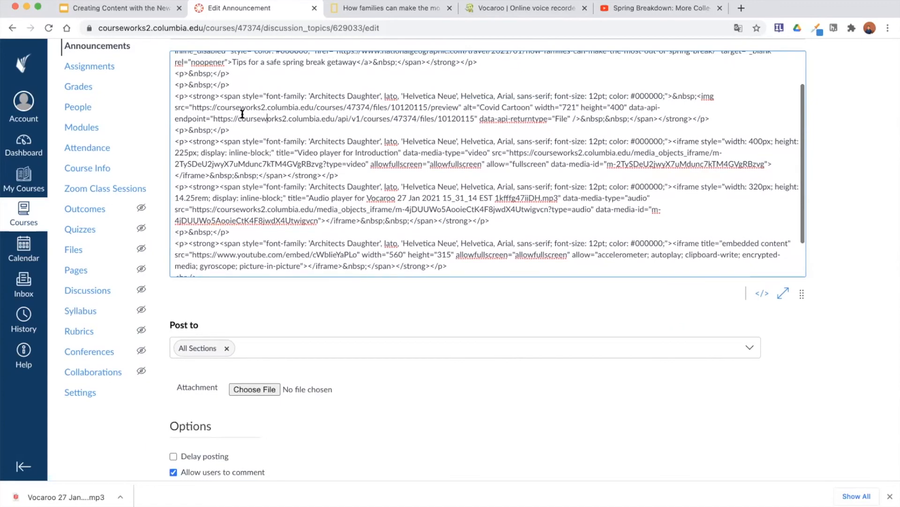
click(713, 118)
key(Return)
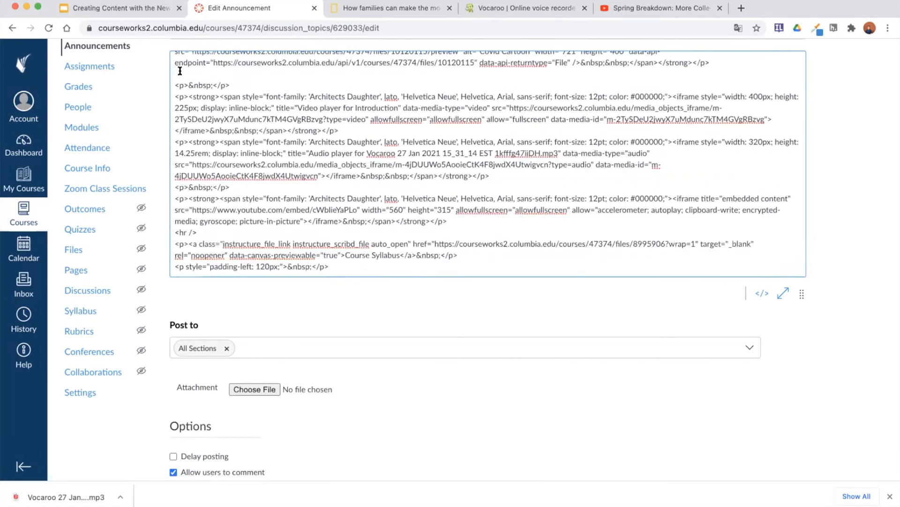
text(<<span>Text</span>)
scroll(442, 267, up, 2)
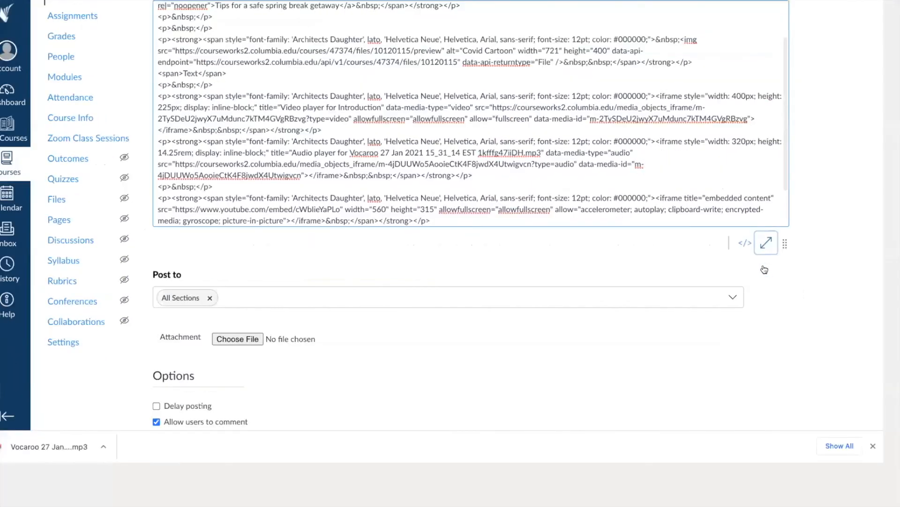
View the HTML source in full screen, exit it, and check the added text below the cartoon in the rich text view.
click(766, 243)
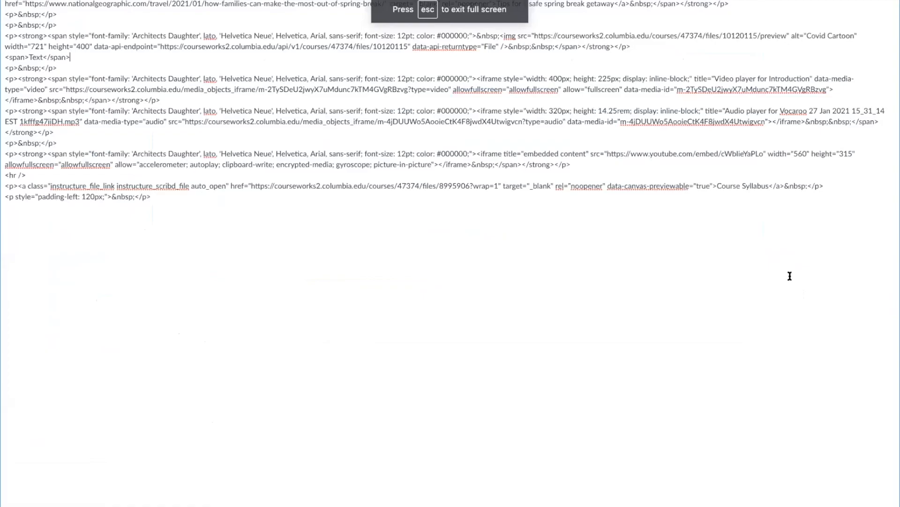
key(Escape)
click(761, 371)
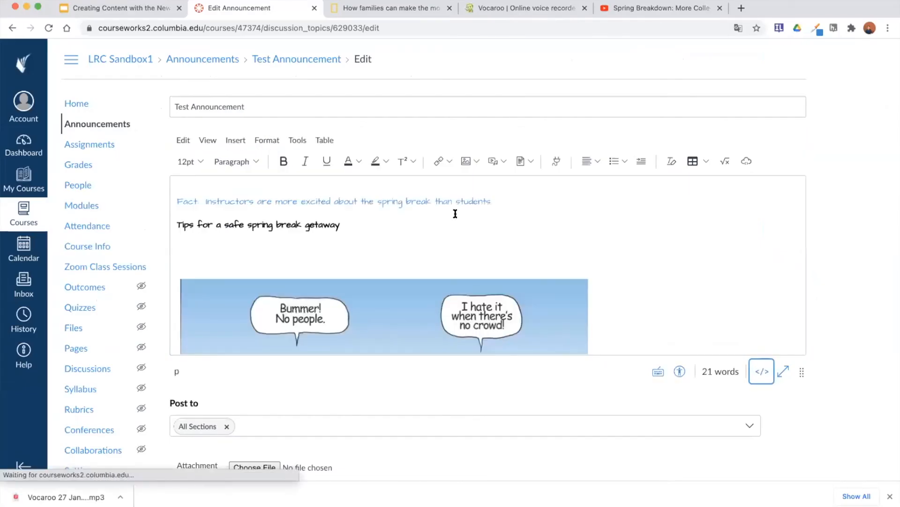
scroll(455, 213, down, 10)
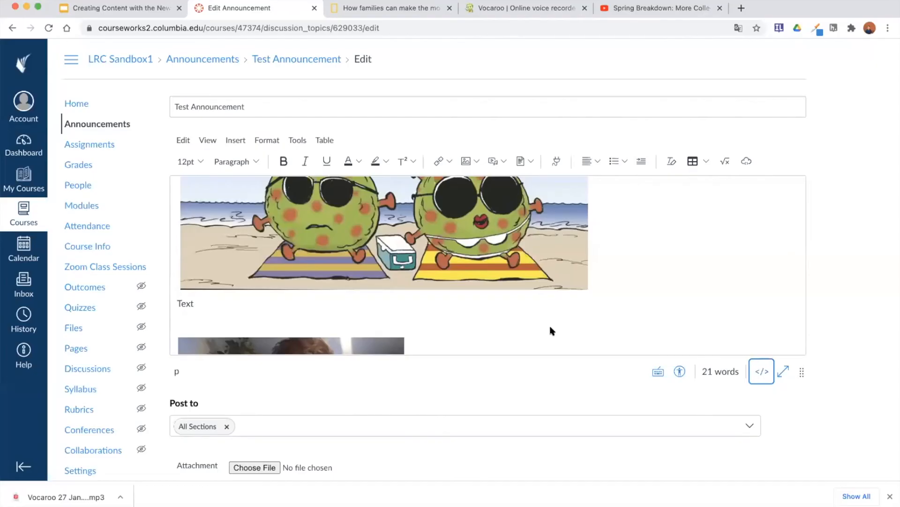
Run the Accessibility Checker on the announcement and open the cartoon's image options to examine its alt text.
click(679, 372)
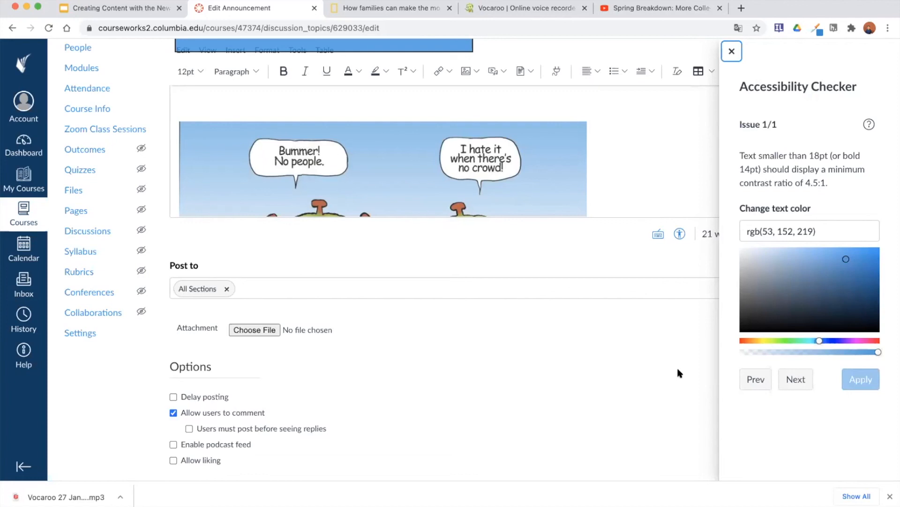
click(364, 181)
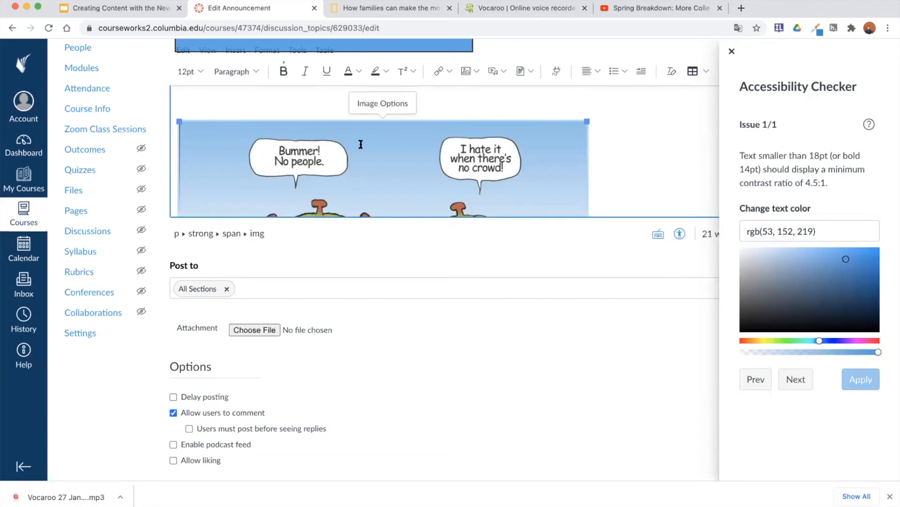
click(374, 103)
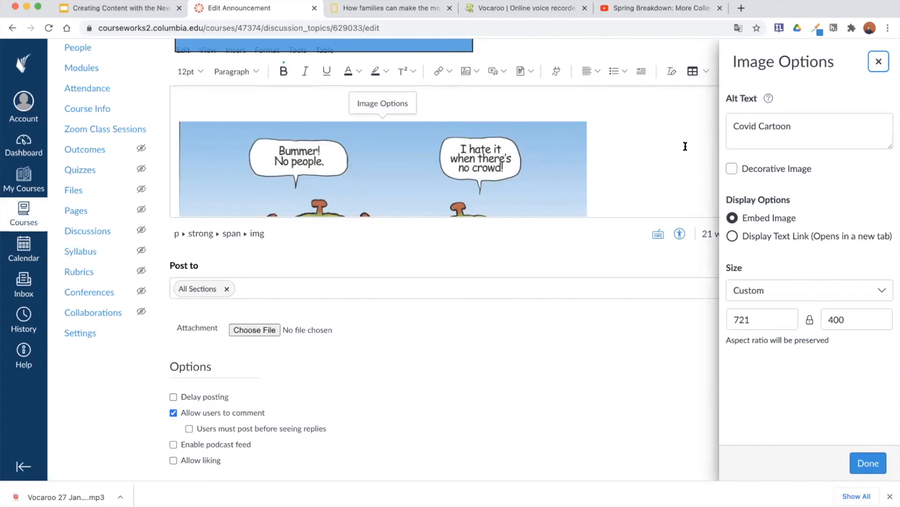
Try the Decorative Image option on the cartoon, and close the image options and Accessibility Checker without applying changes.
click(730, 170)
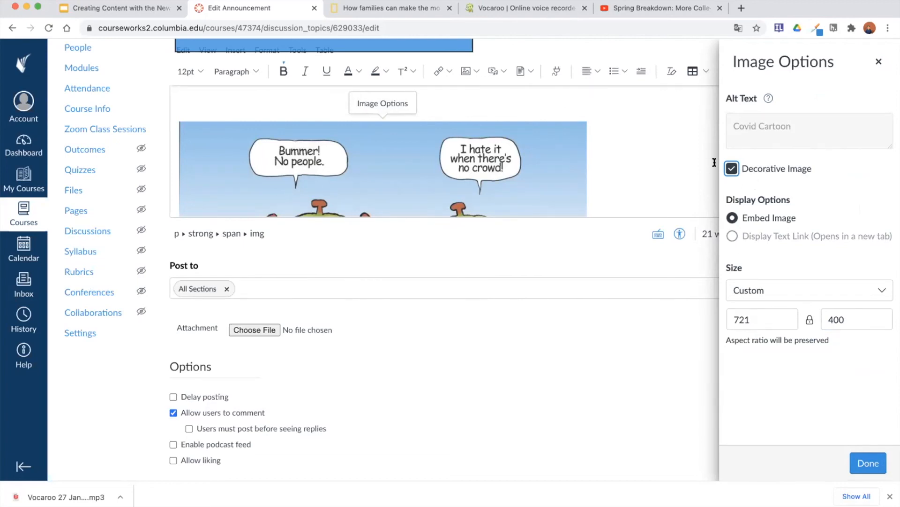
click(741, 174)
click(743, 176)
click(732, 170)
click(731, 167)
click(730, 167)
click(731, 169)
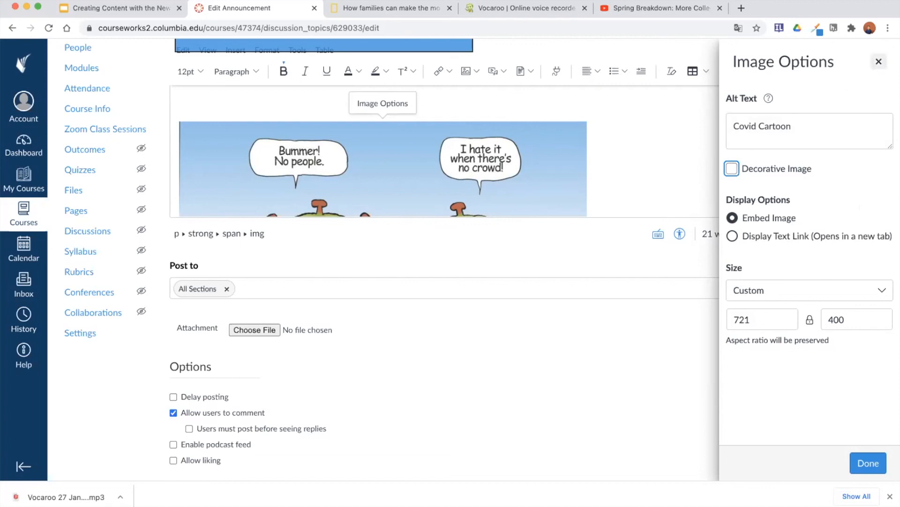
click(879, 62)
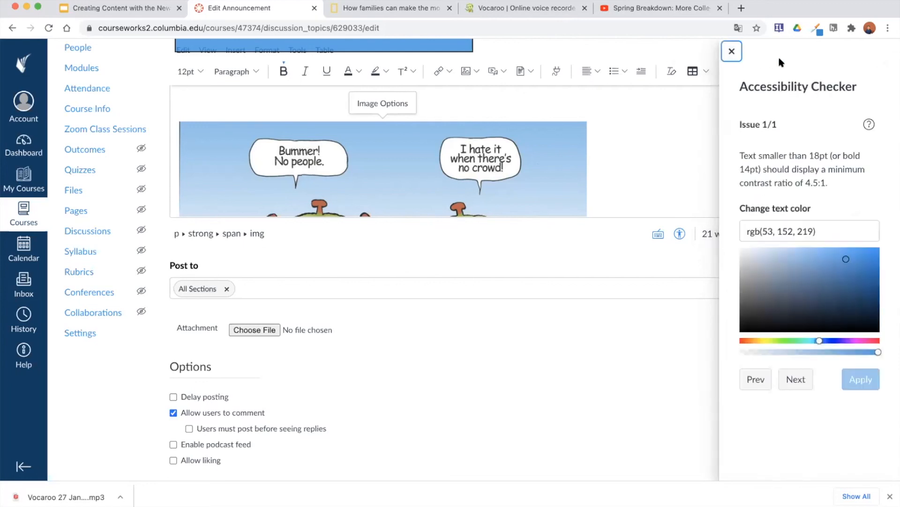
click(731, 52)
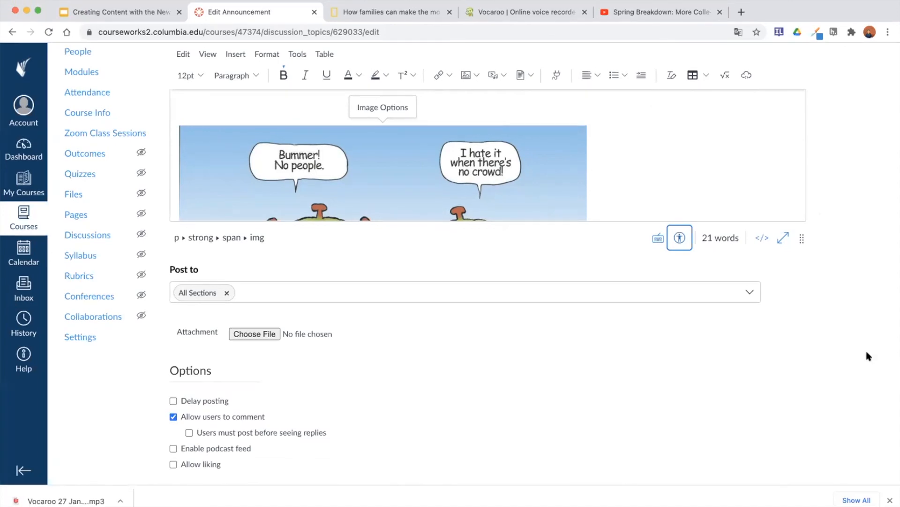
Review the announcement in the full-screen editor, exit it, and switch back to the Google Slides presentation.
click(783, 238)
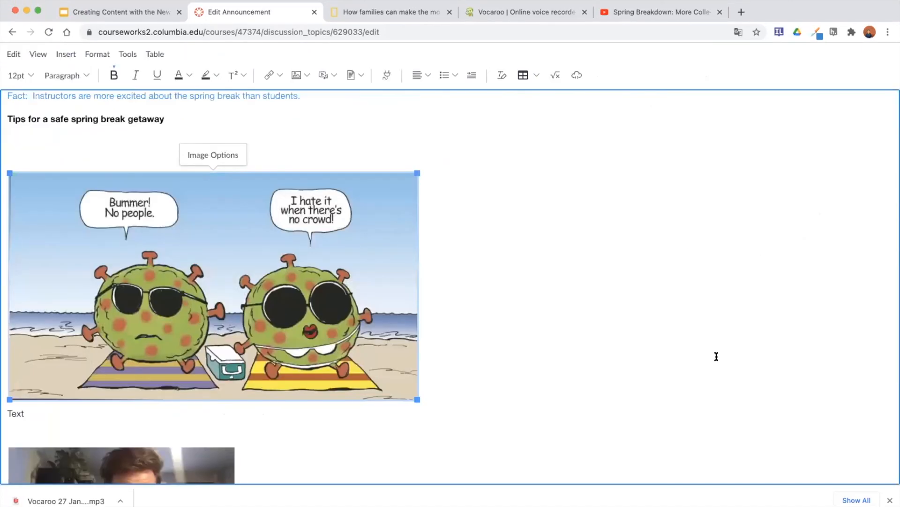
scroll(717, 356, down, 15)
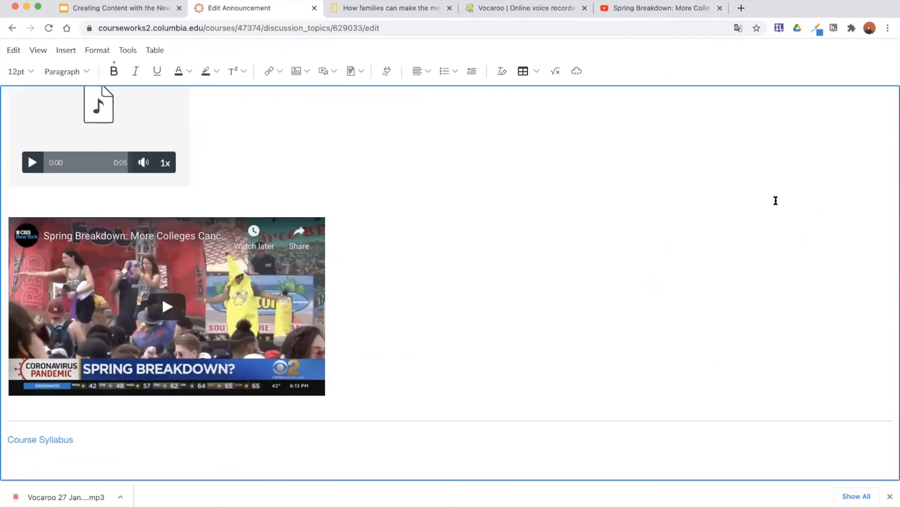
key(Escape)
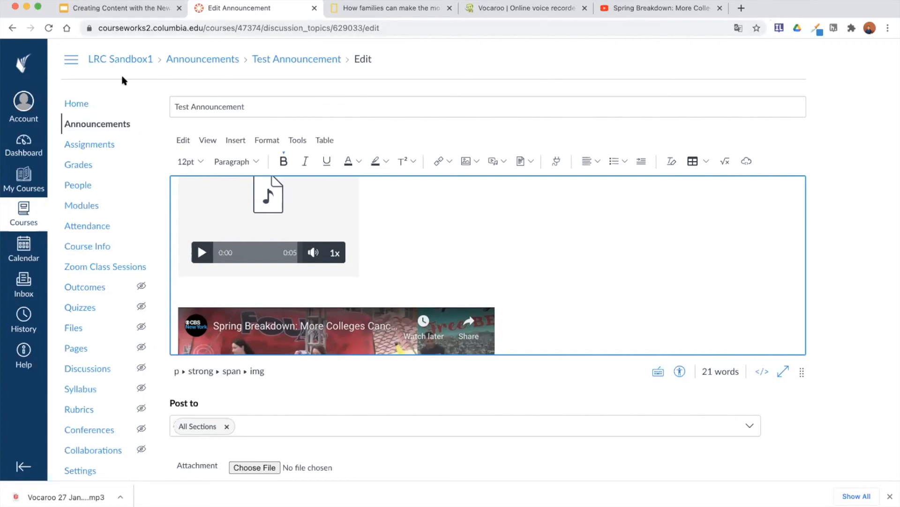
click(123, 14)
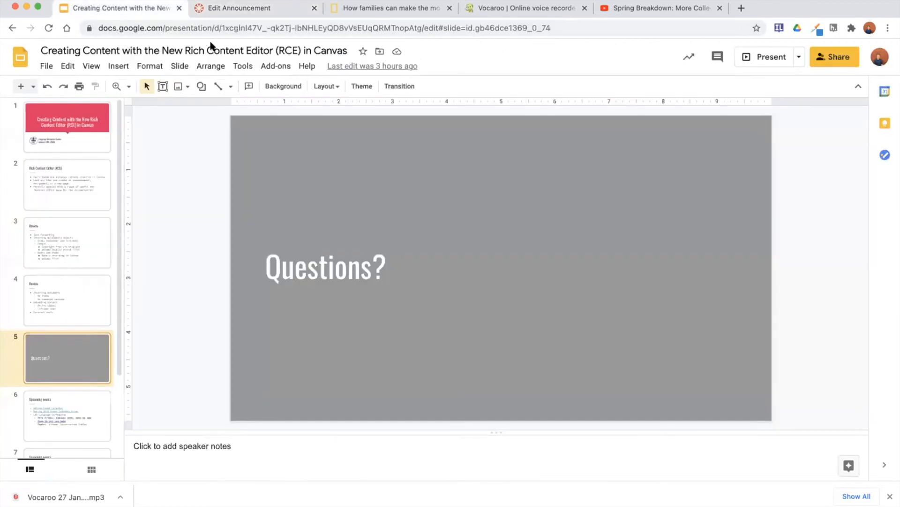